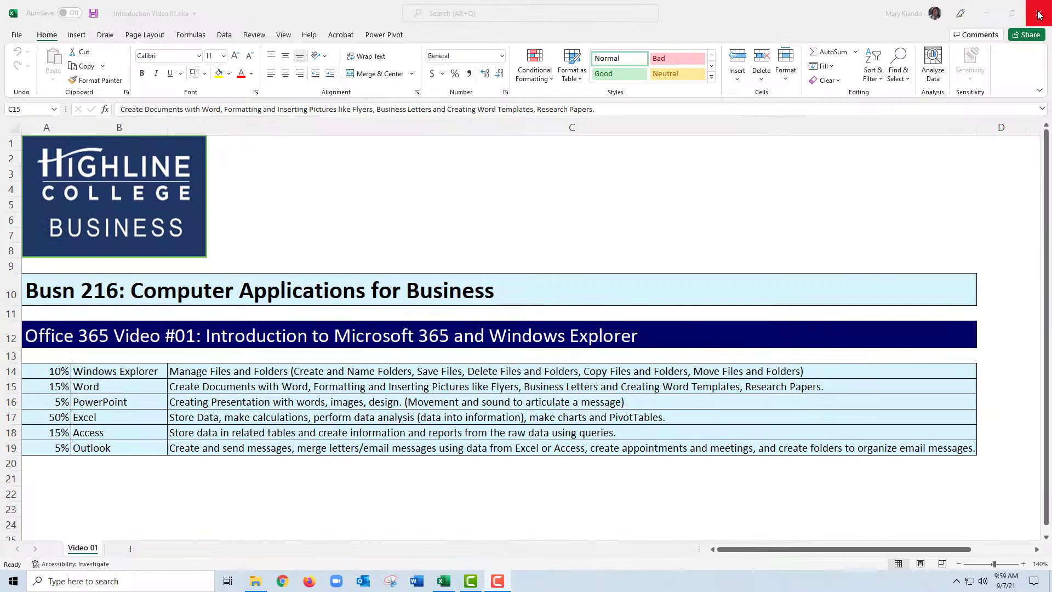
- Close the introduction workbook to return to the desktop
left_click(1041, 14)
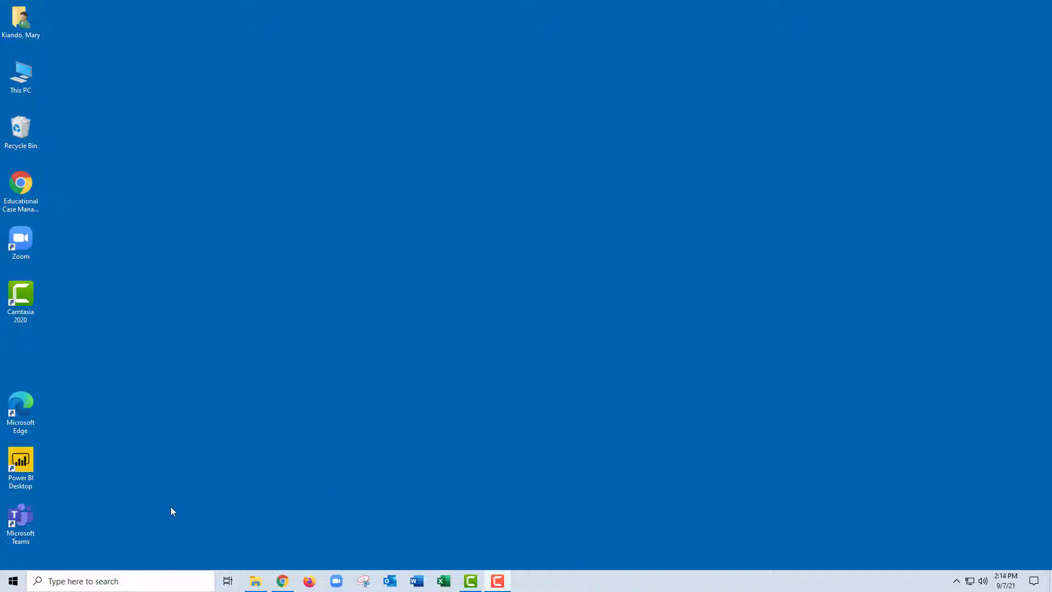
- Find PowerPoint with a Windows search, pin it to the taskbar and move its icon directly after Excel
left_click(12, 583)
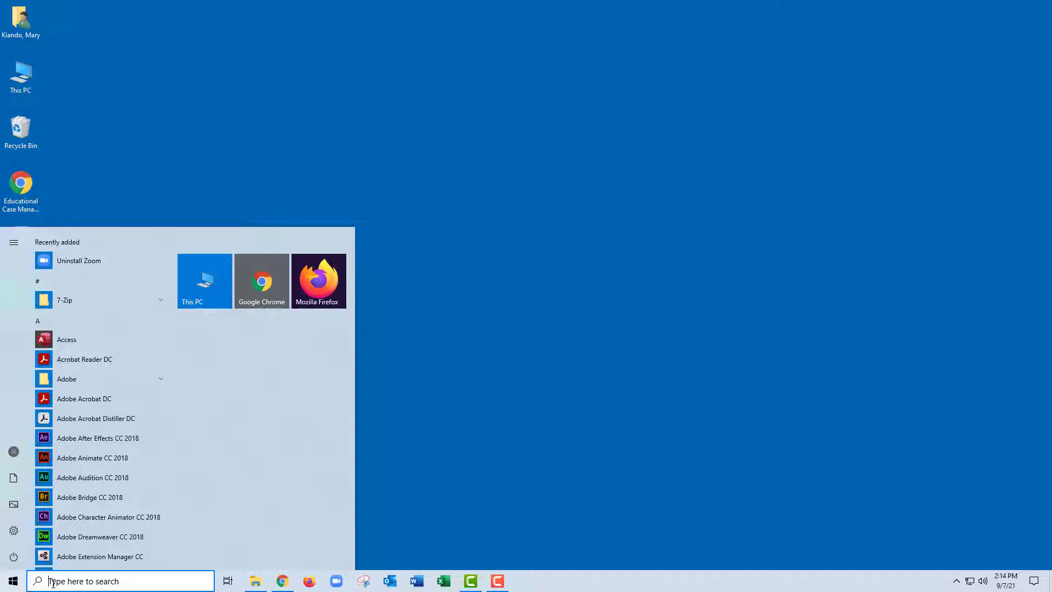
type("powe")
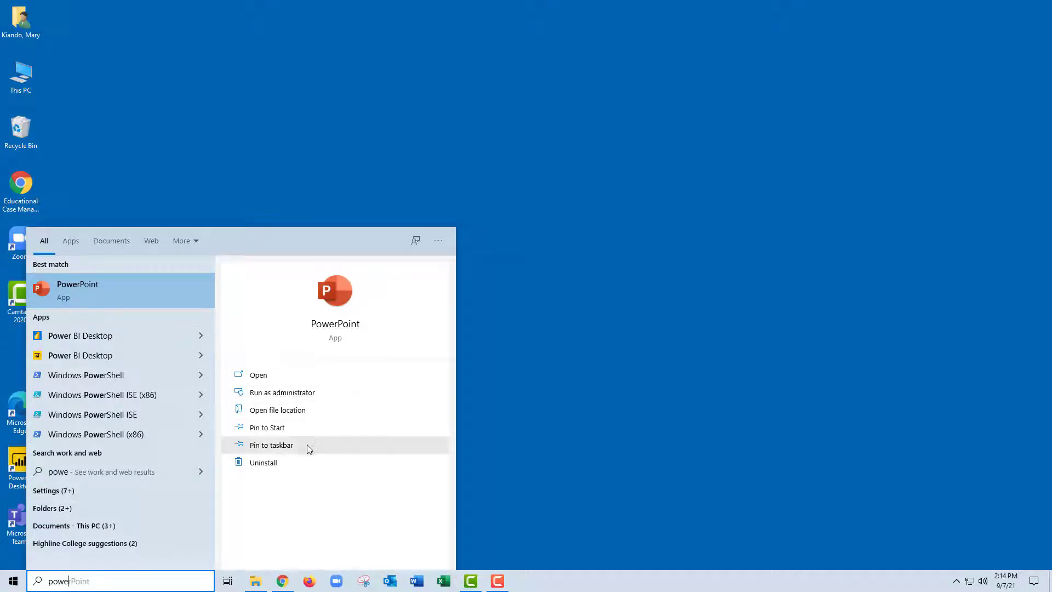
left_click(272, 445)
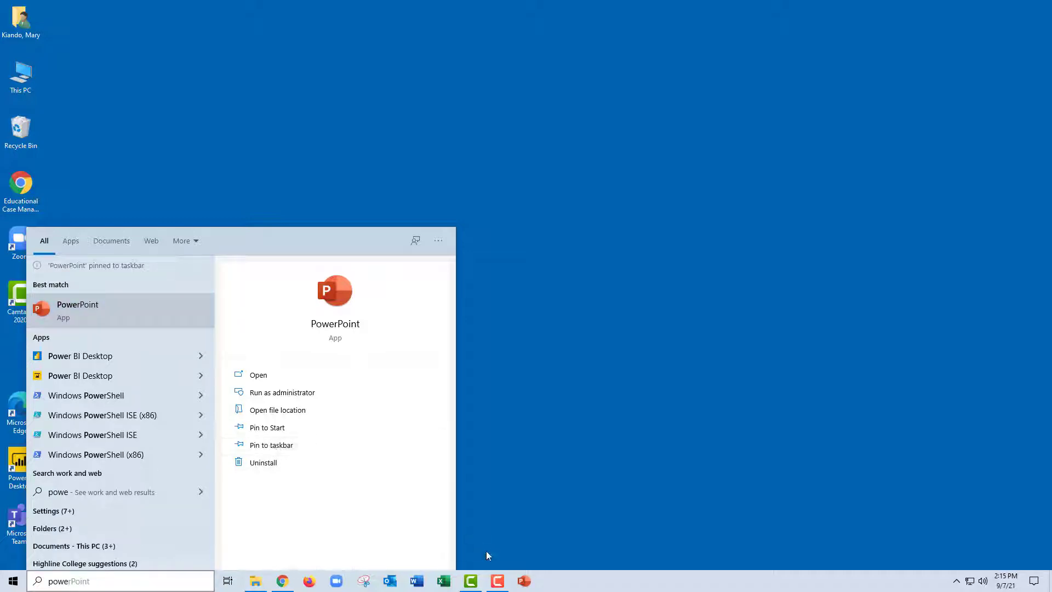
left_click(524, 582)
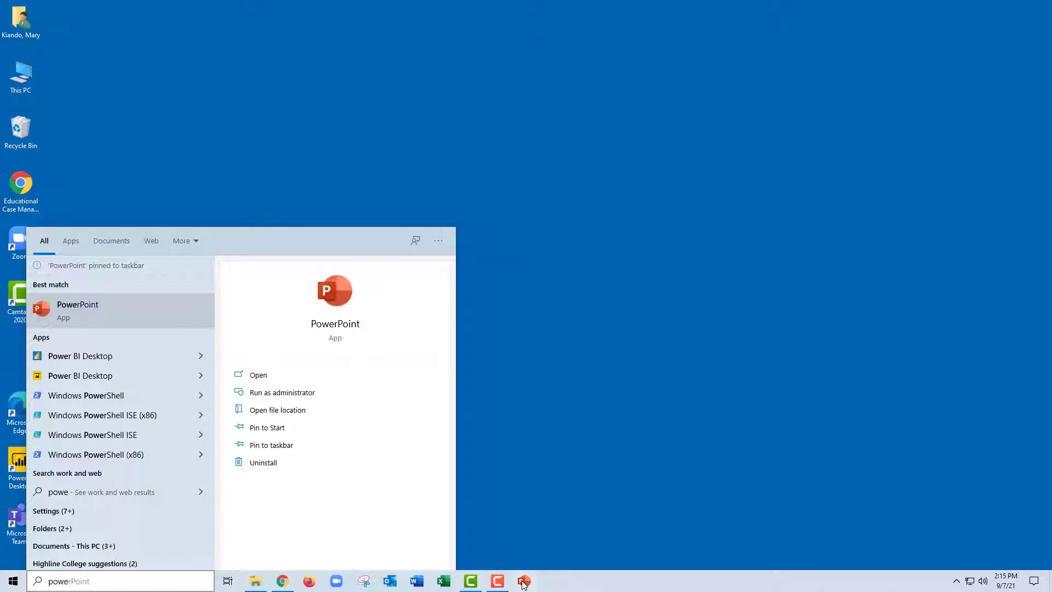
left_click_drag(524, 584, 460, 584)
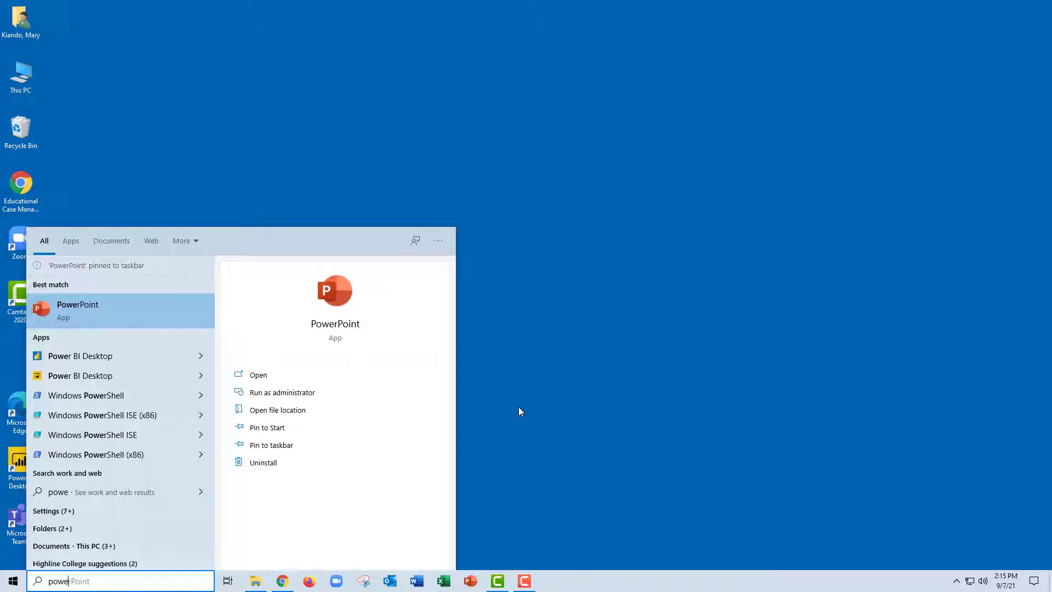
key("Escape")
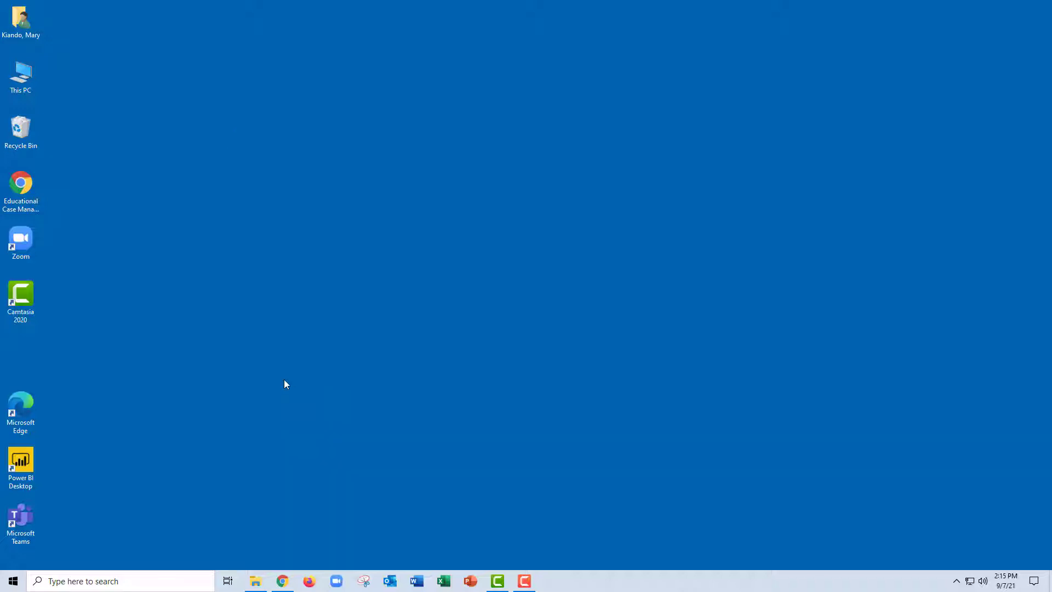
- Search for PowerPoint in Windows and pin it to Start
key("super")
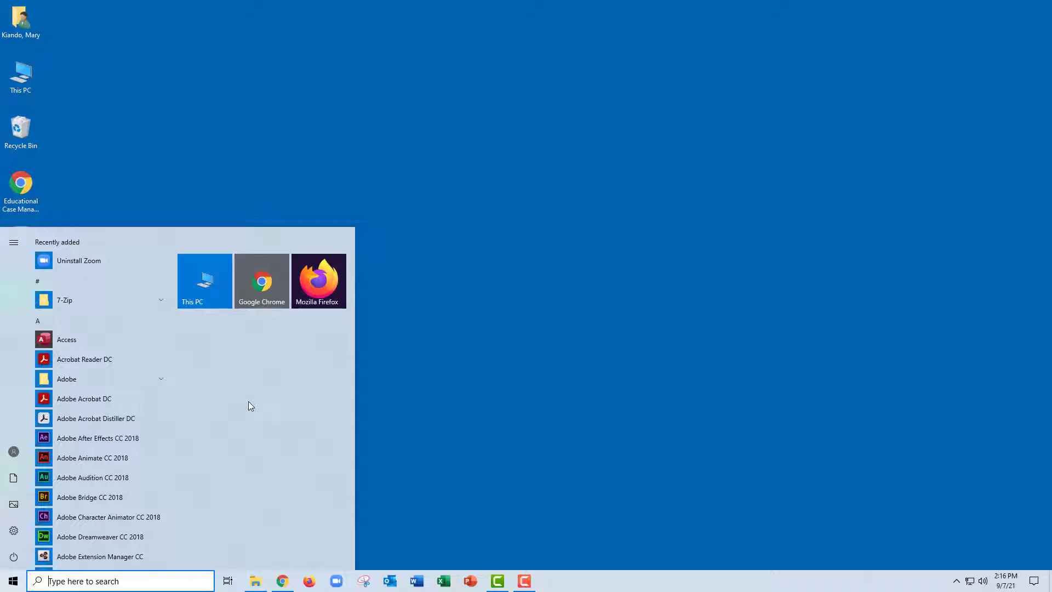
type("powe")
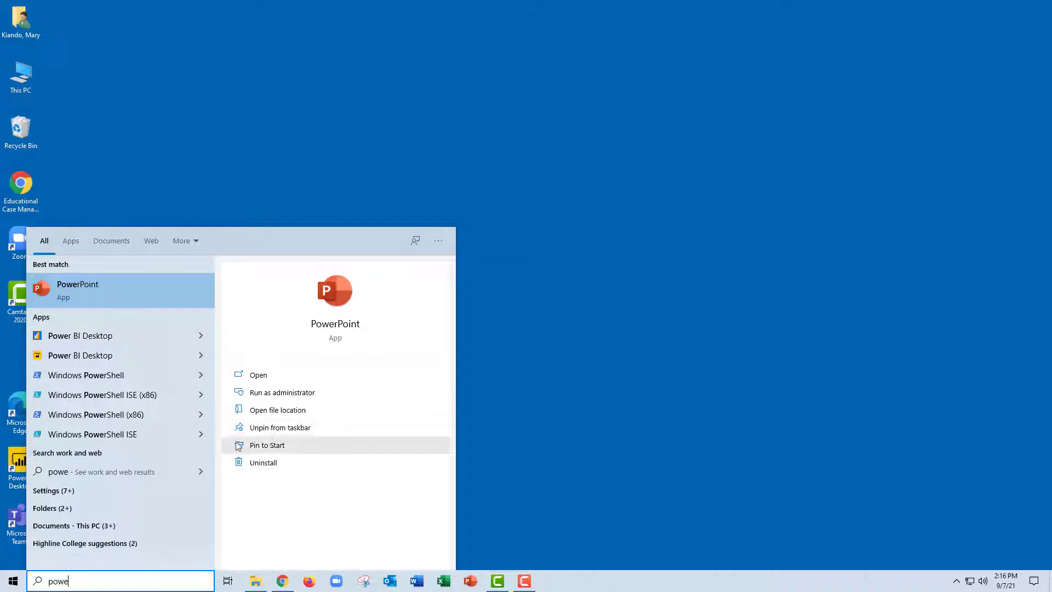
left_click(273, 448)
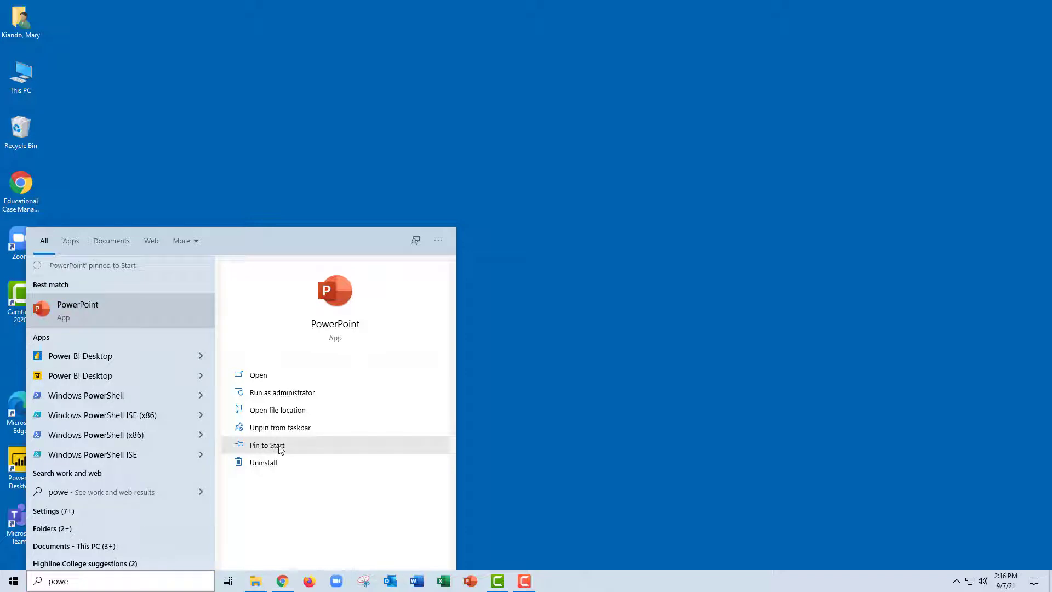
left_click(506, 401)
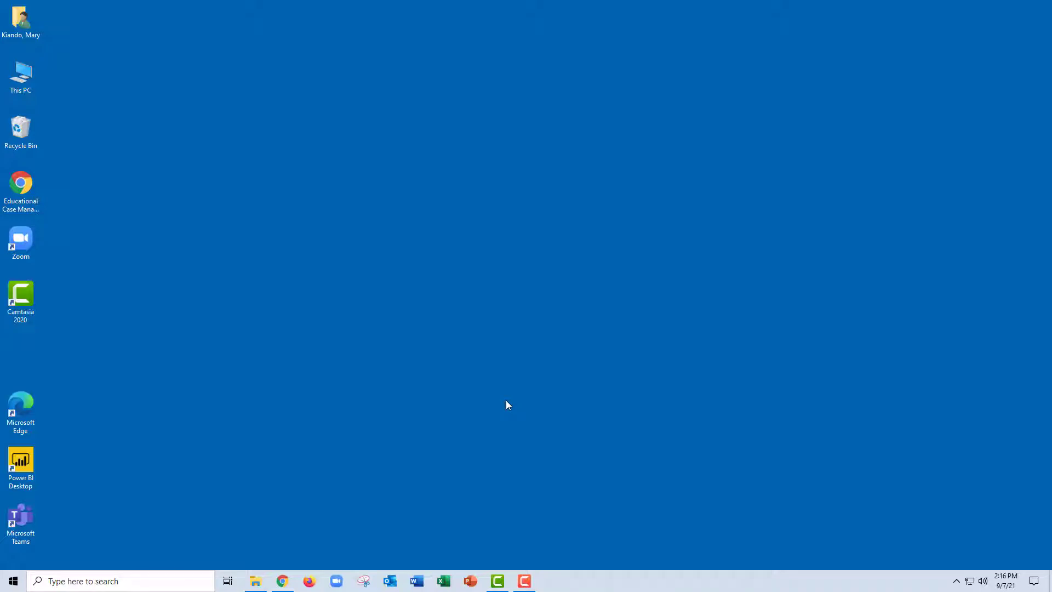
- Unpin PowerPoint from both Start and the taskbar
key("super")
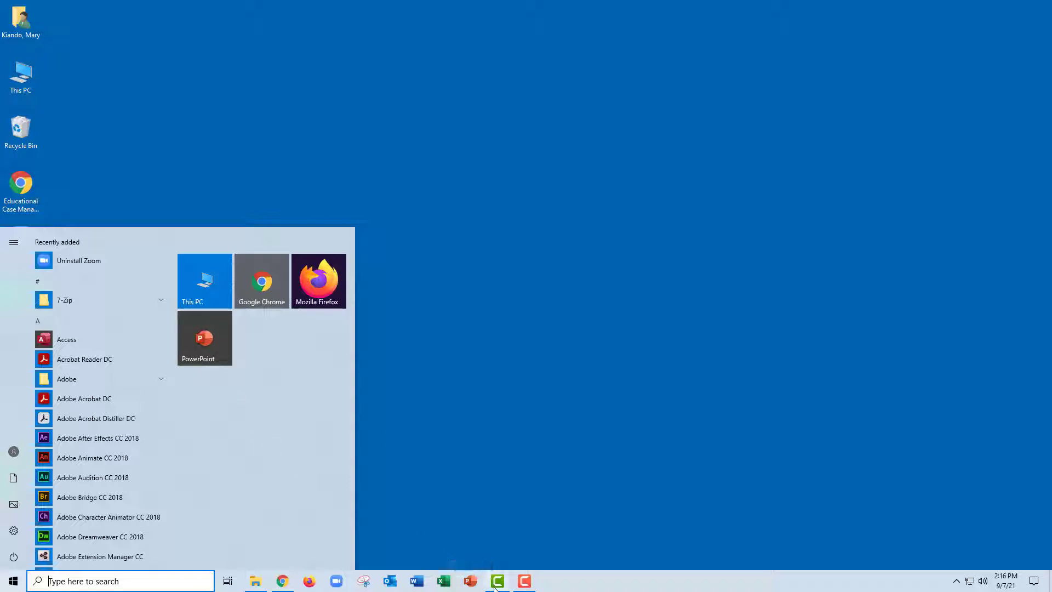
right_click(211, 347)
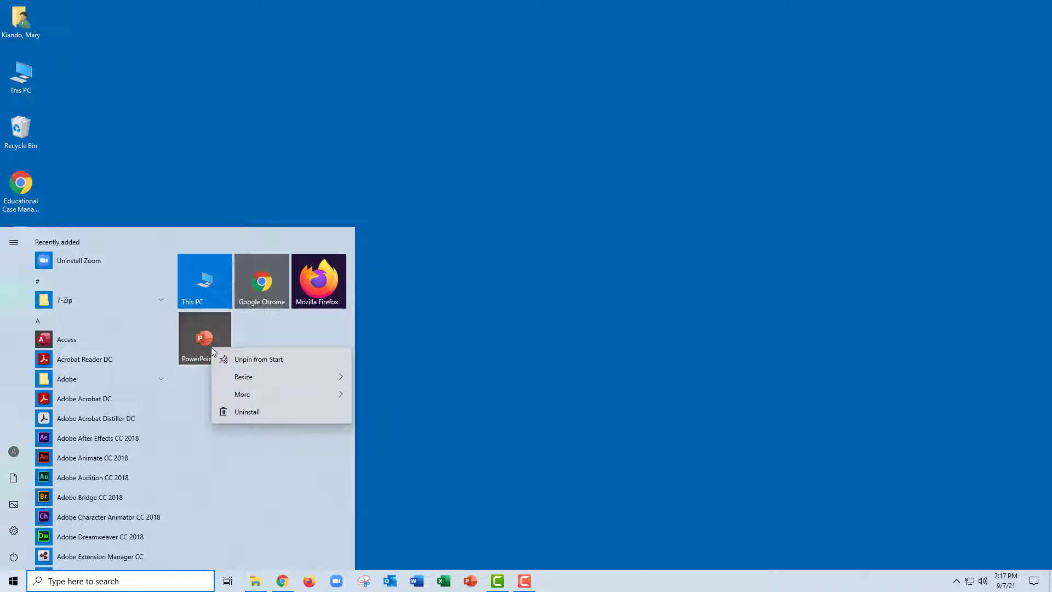
left_click(252, 360)
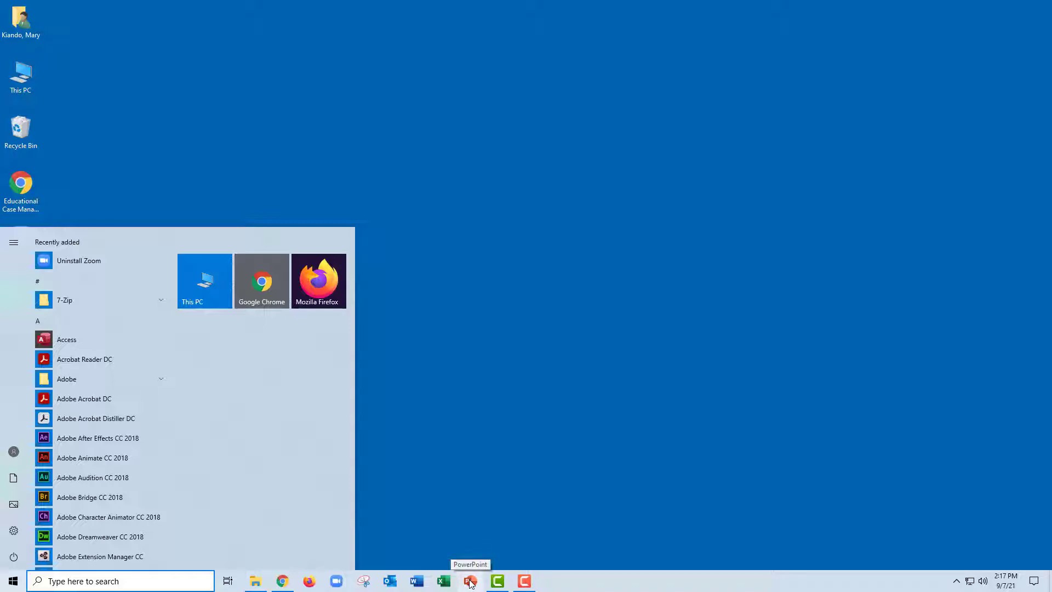
right_click(469, 583)
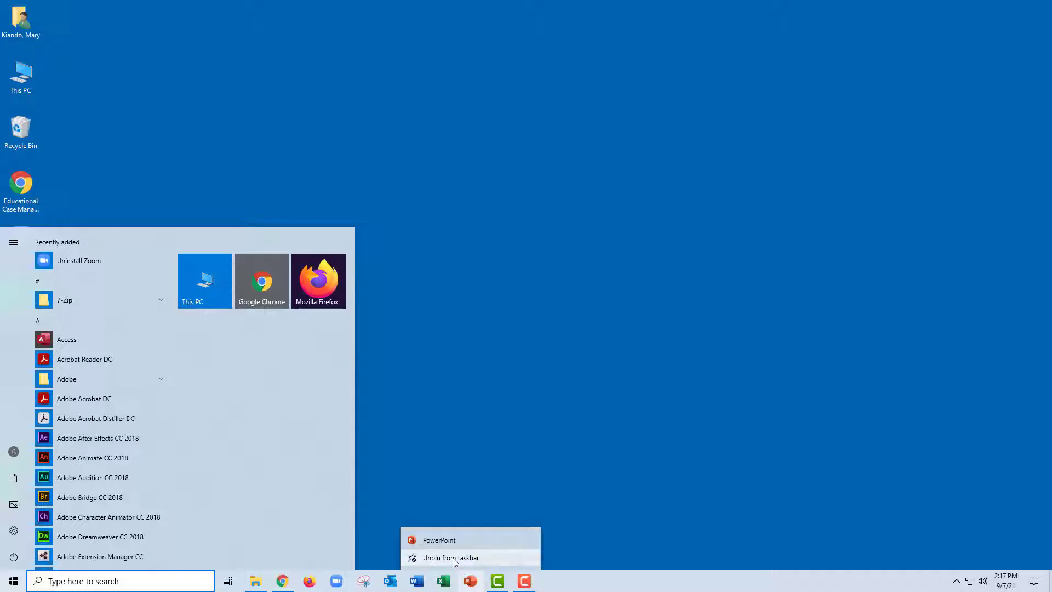
left_click(453, 558)
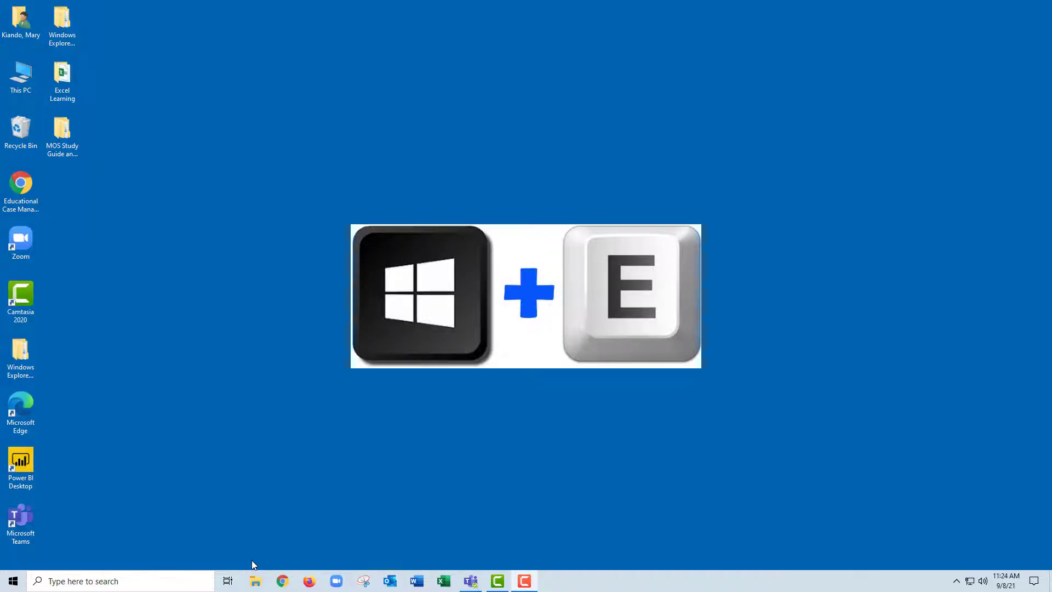
- Open a File Explorer window and resize it to be slightly narrower and shorter
key("super+e")
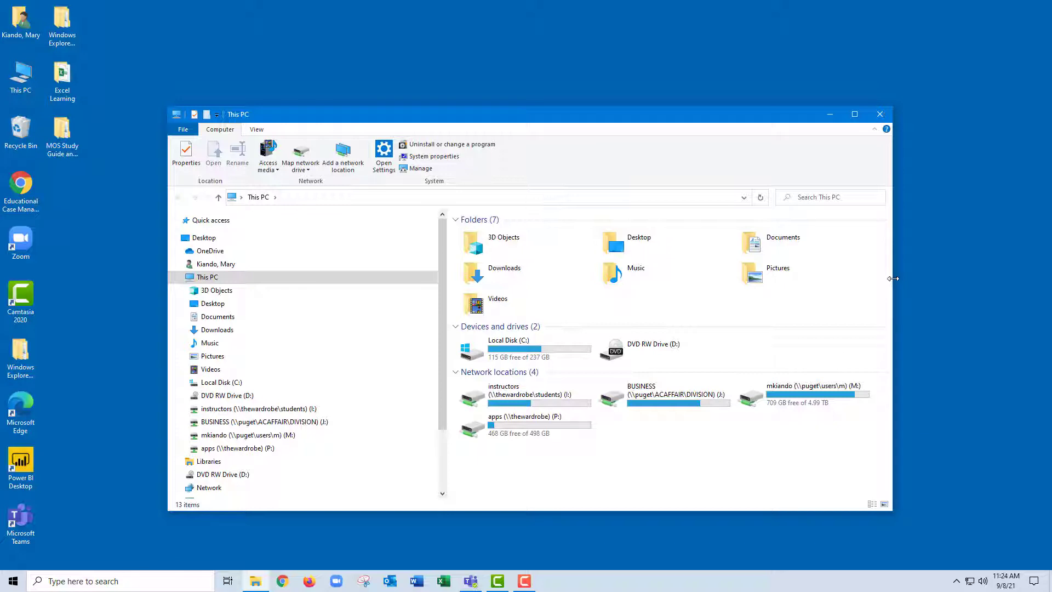
mouse_move(892, 278)
left_mouse_down()
mouse_move(941, 277)
mouse_move(897, 282)
left_mouse_up()
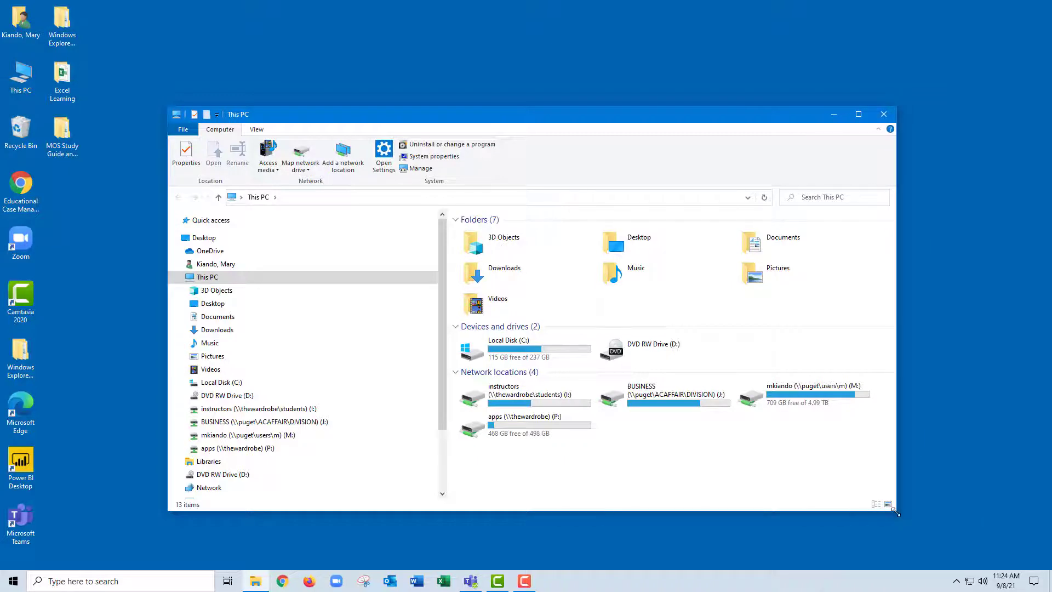
mouse_move(896, 512)
left_mouse_down()
mouse_move(953, 552)
mouse_move(888, 497)
left_mouse_up()
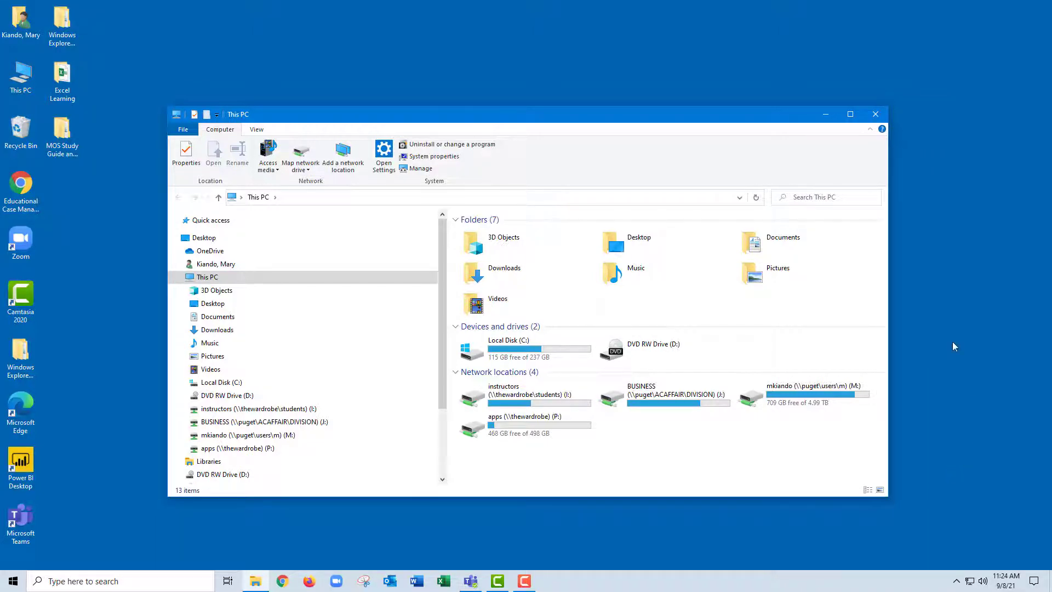
- Minimize the This PC window and restore it to the desktop
left_click(826, 115)
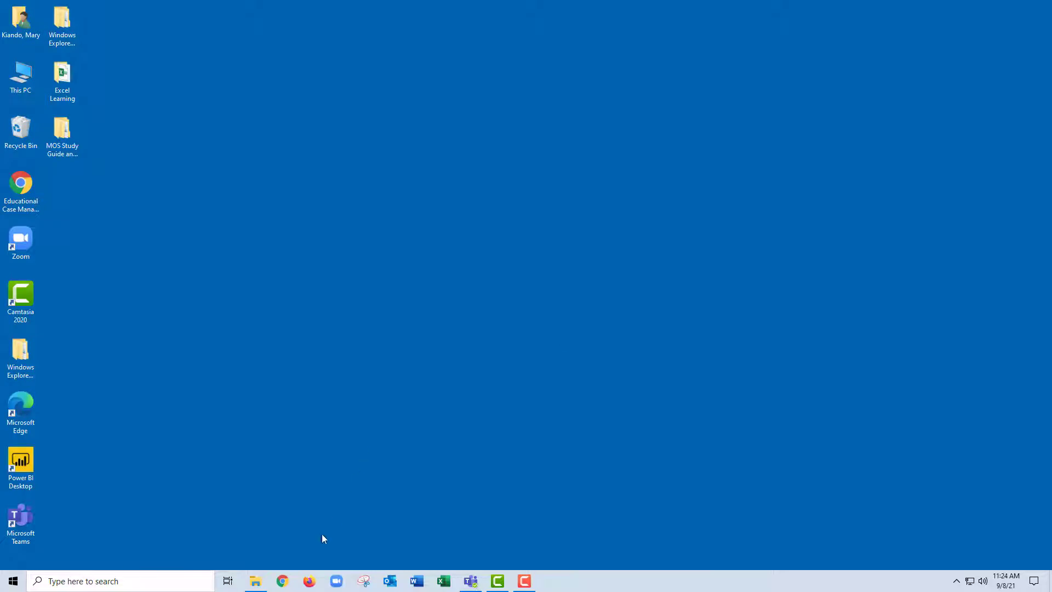
mouse_move(253, 584)
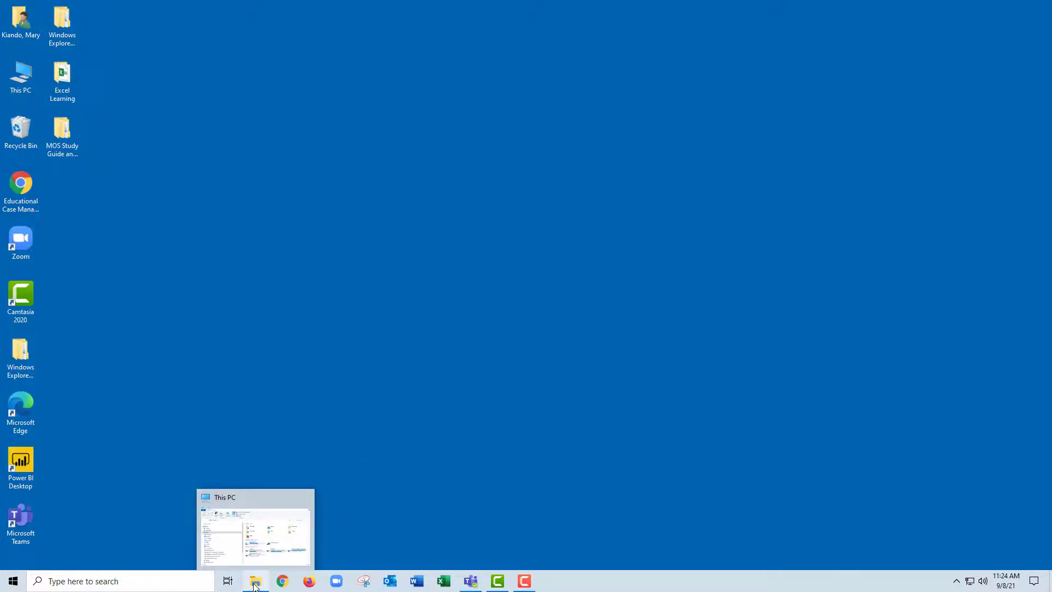
left_click(253, 585)
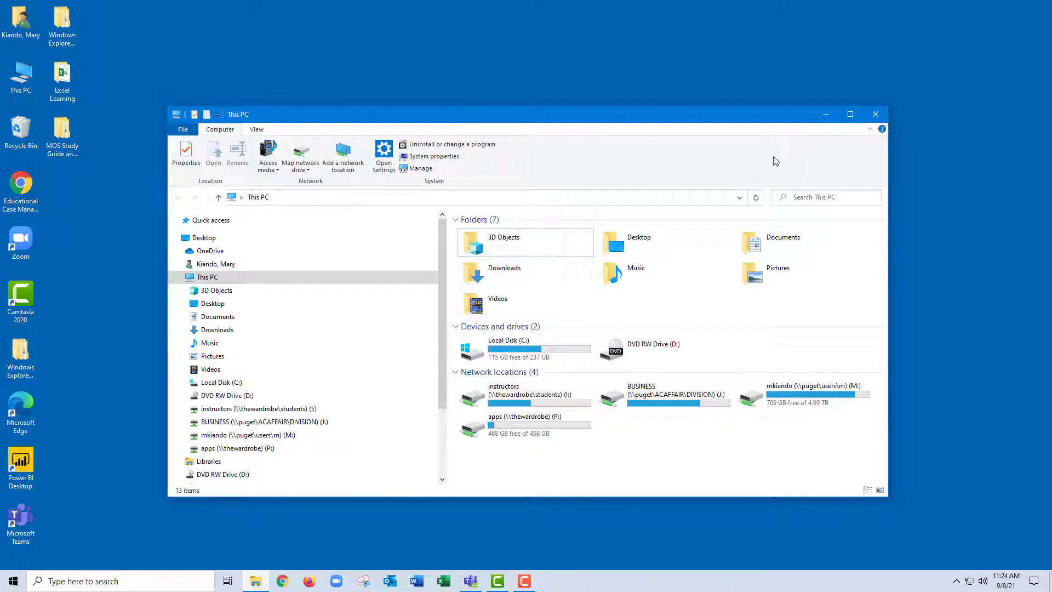
- Maximize the This PC window and widen its navigation pane
left_click(850, 114)
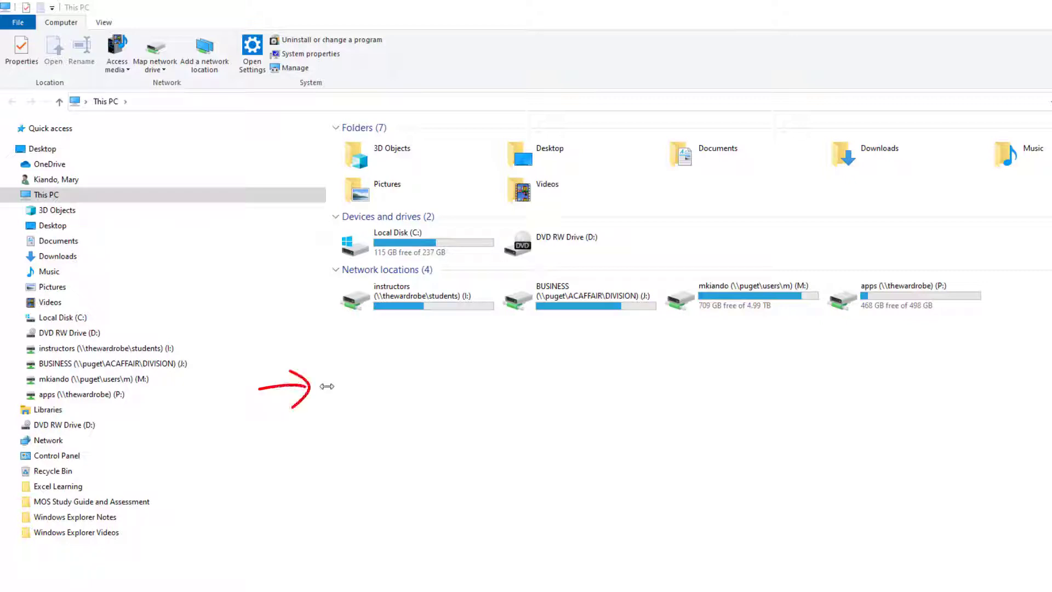
left_click(327, 386)
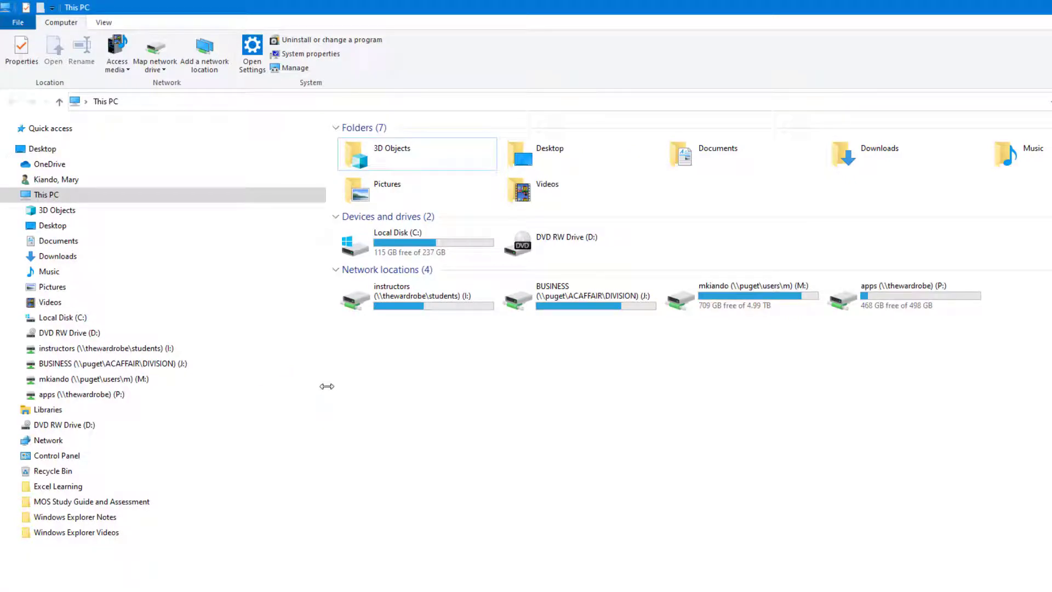
left_click_drag(327, 386, 377, 396)
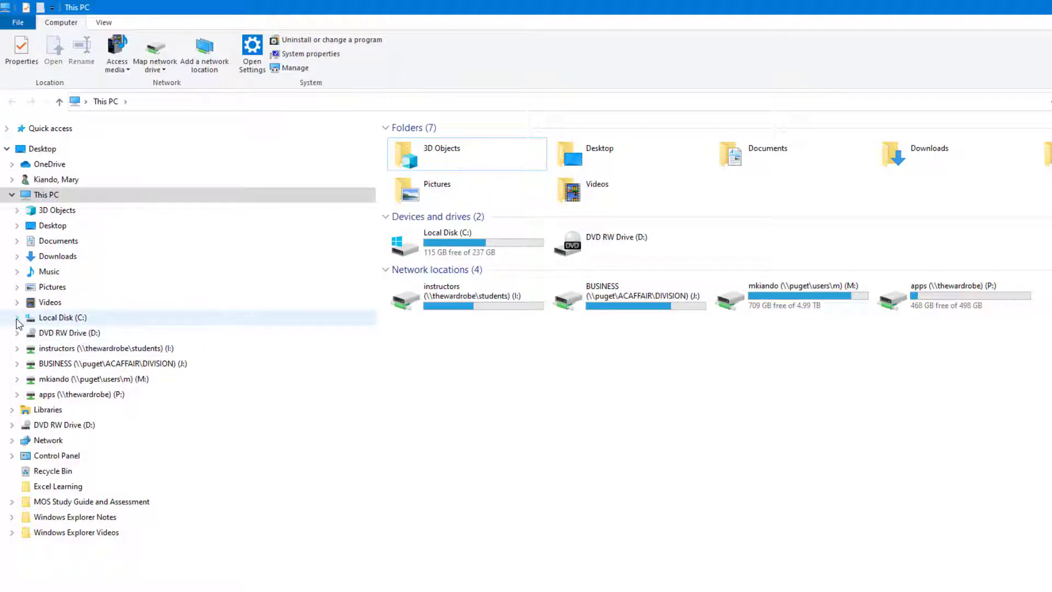
- View the contents of Local Disk (C:), expanding and collapsing its folder tree
left_click(66, 323)
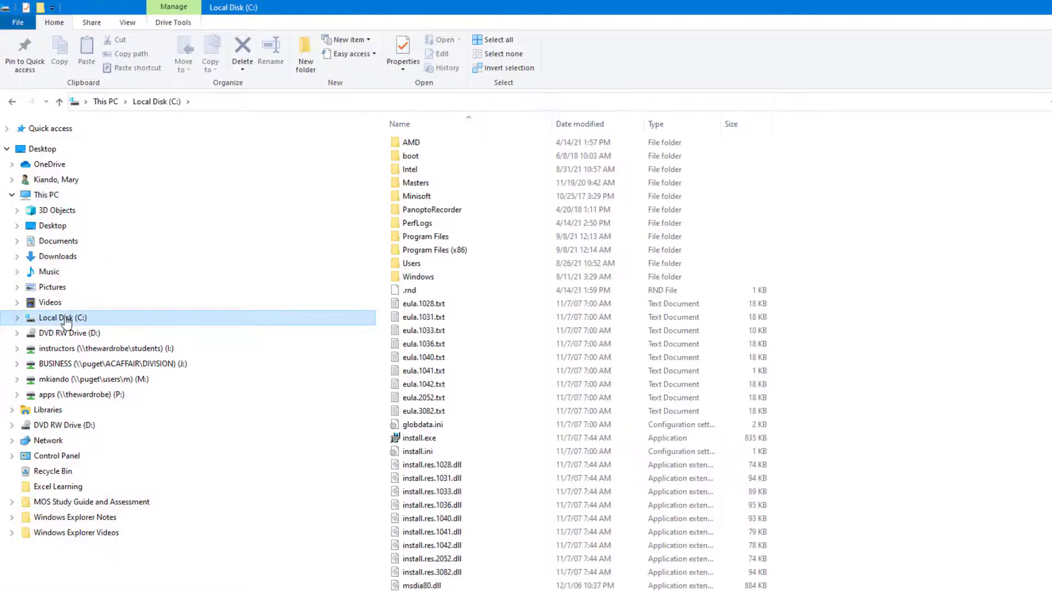
left_click(16, 318)
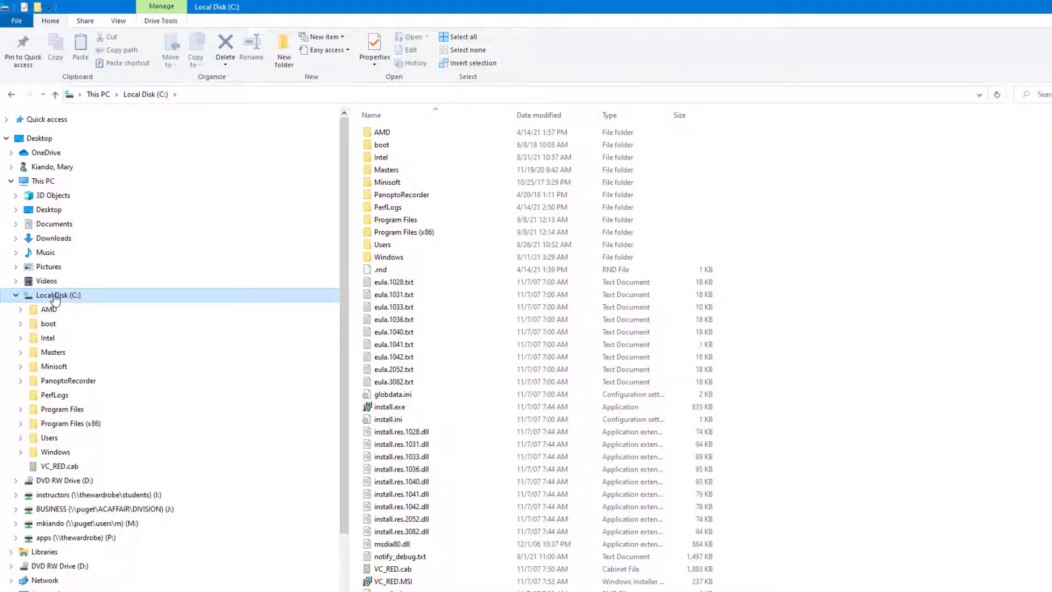
left_click(15, 296)
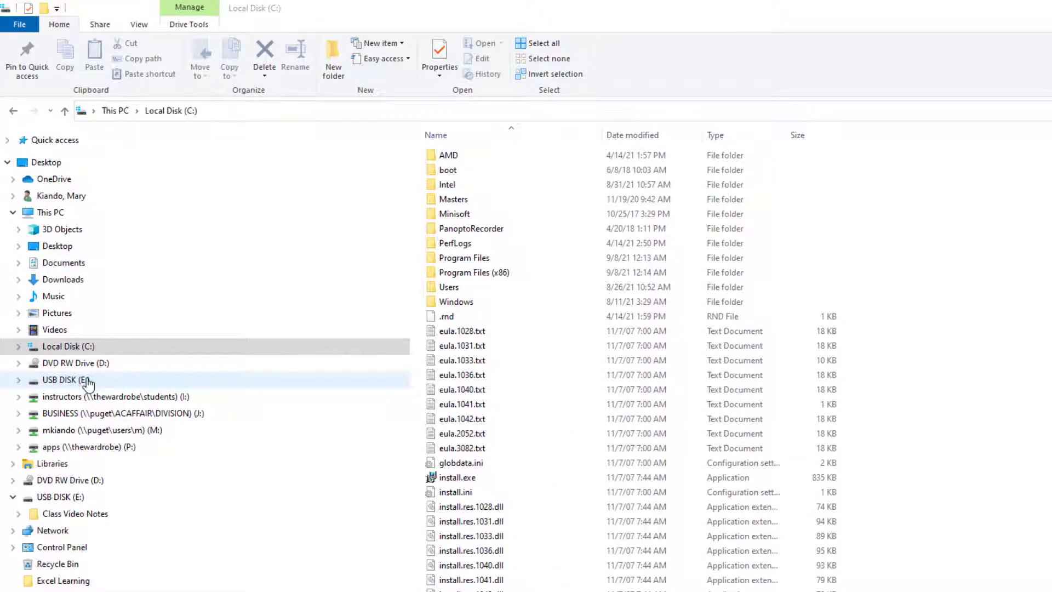
- Expand USB DISK (E:) and its Class Video Notes subfolder in the folder tree, and open Class Video Notes
left_click(87, 382)
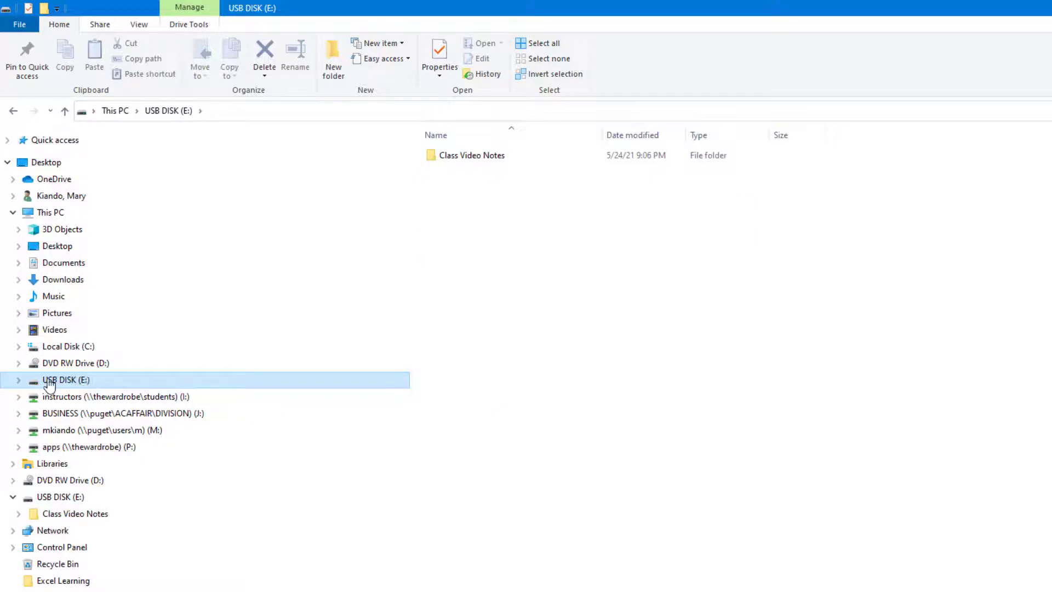
left_click(18, 380)
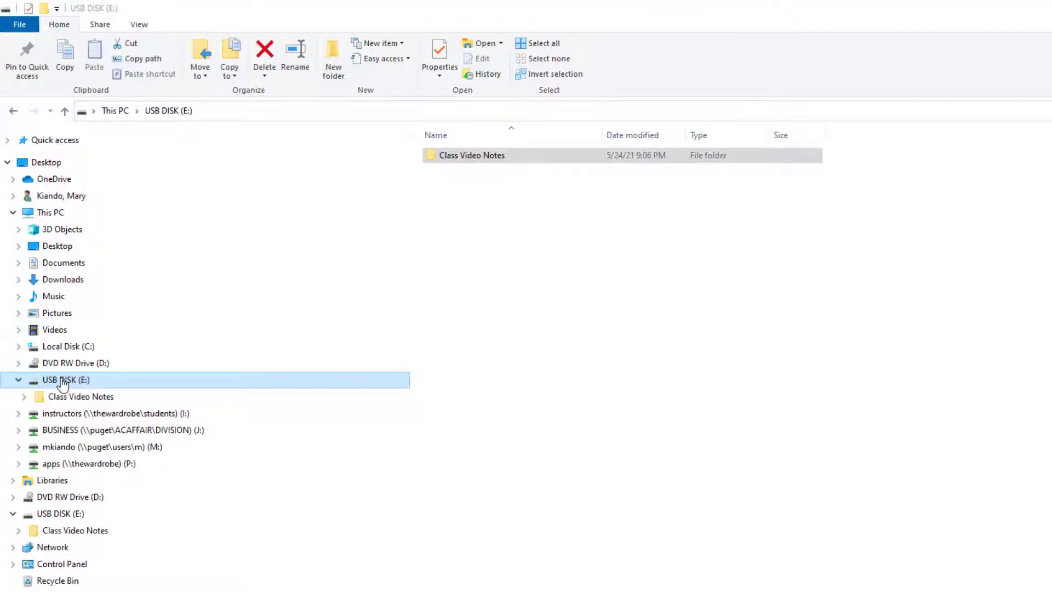
left_click(482, 157)
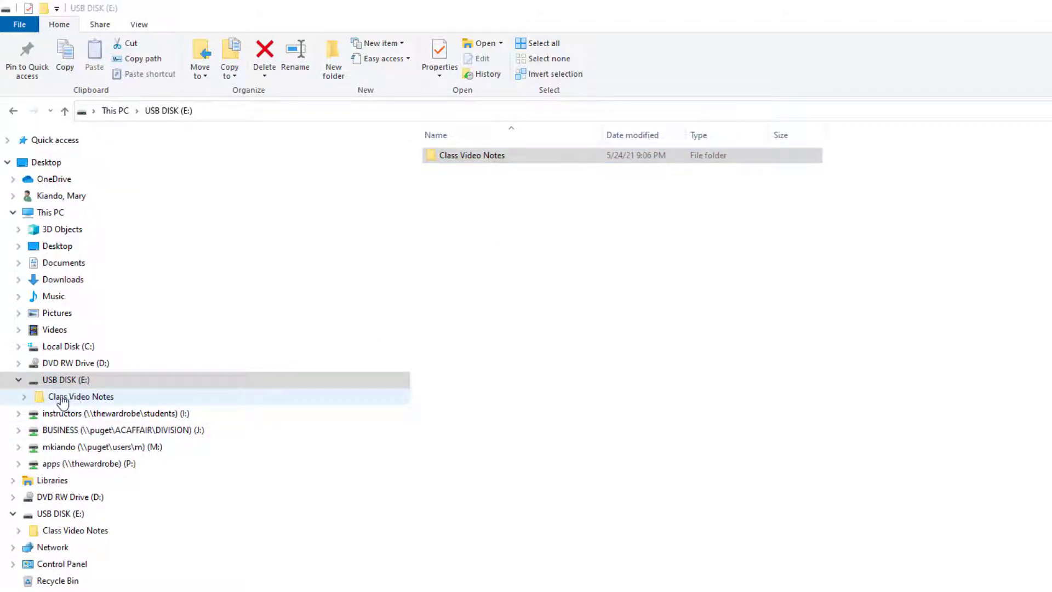
left_click(25, 396)
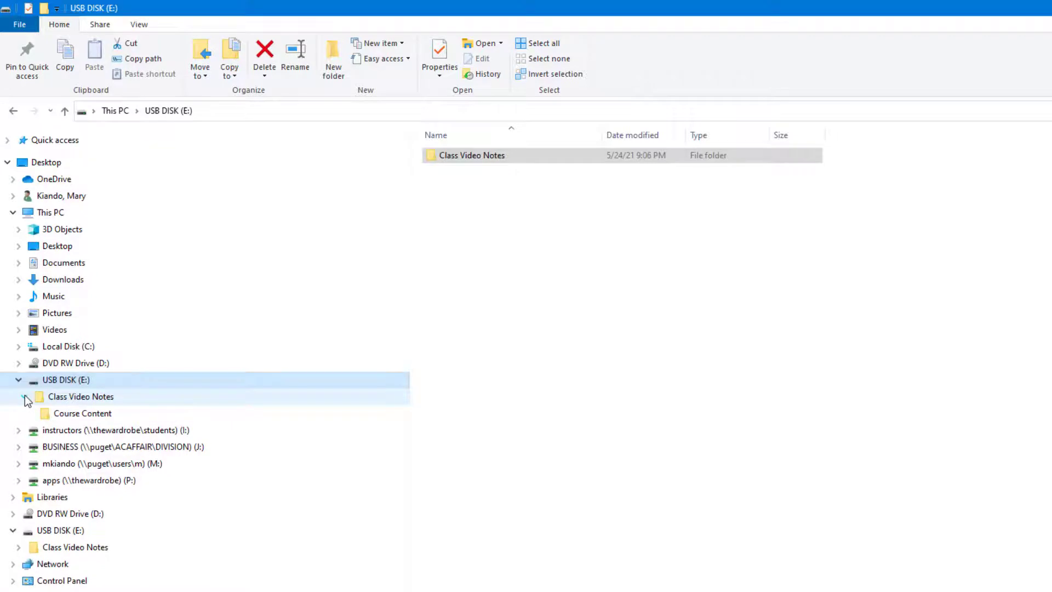
left_click(84, 398)
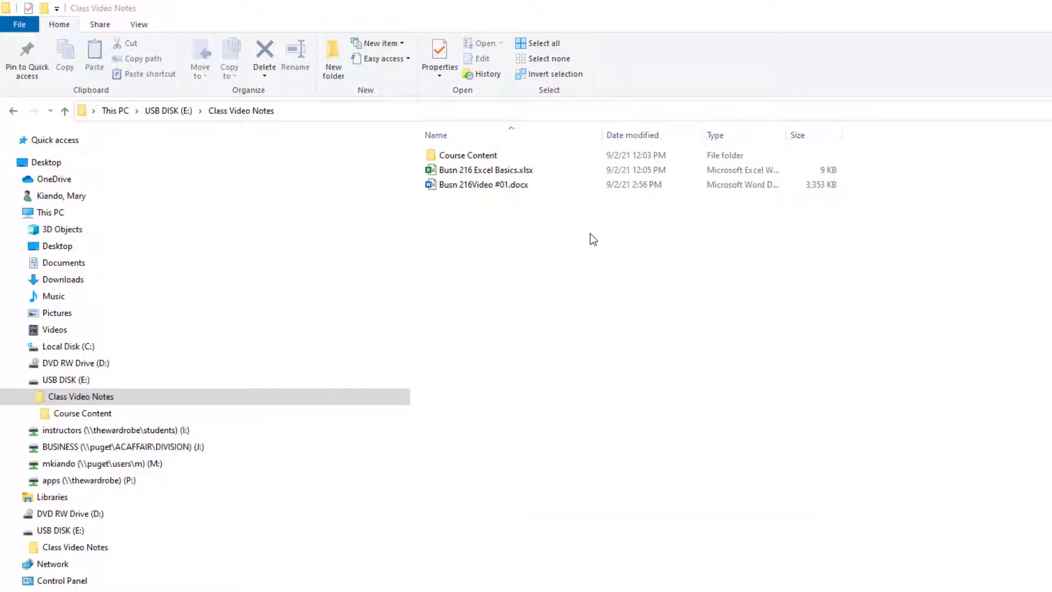
- Try to create a new folder inside Class Video Notes
right_click(590, 234)
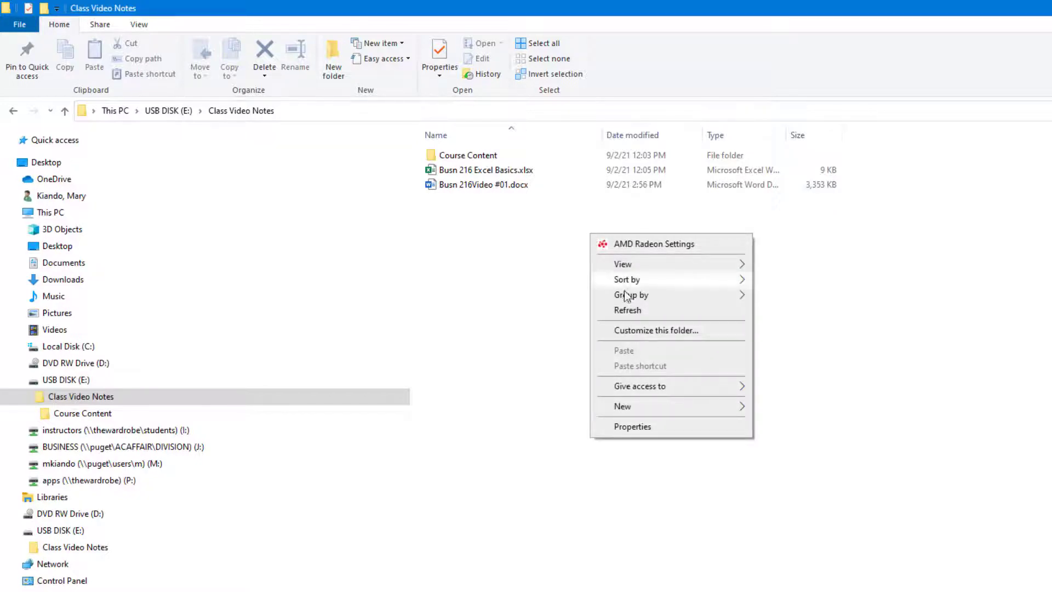
mouse_move(647, 410)
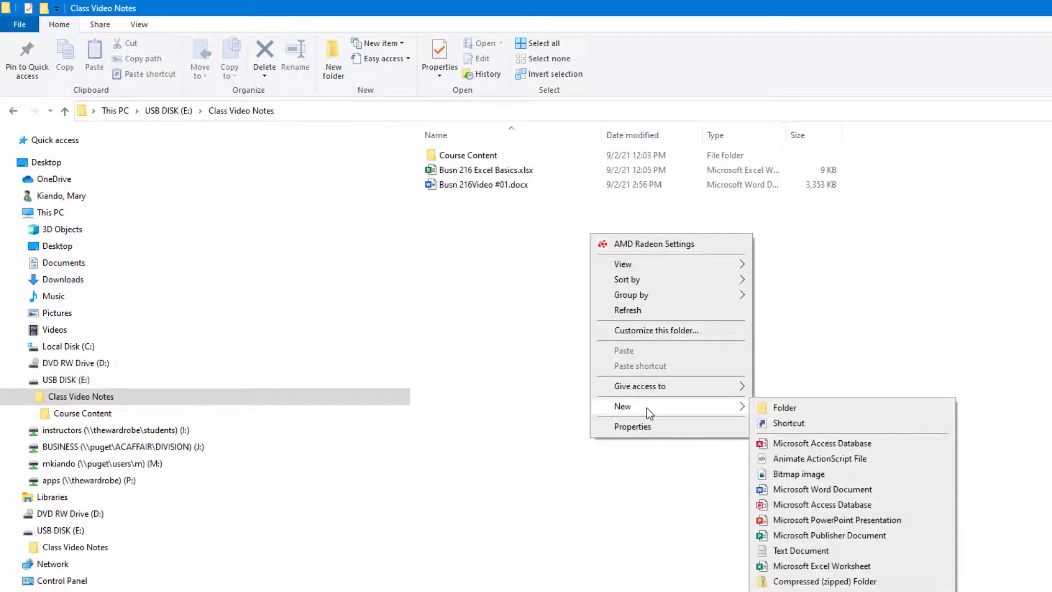
left_click(789, 409)
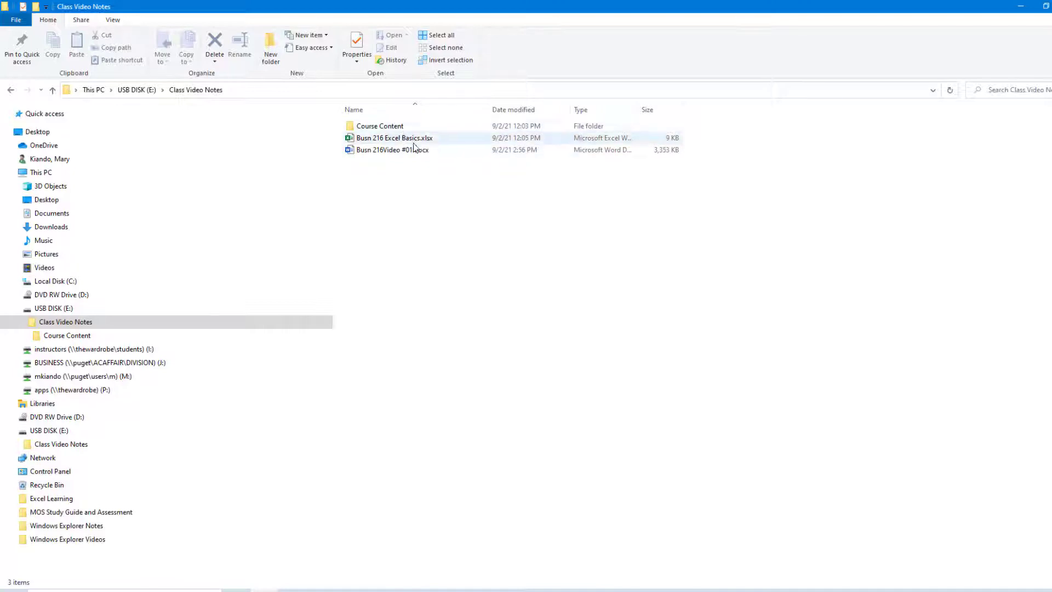
- Create a new folder in Class Video Notes and name it "Busn 216 Class"
left_click(168, 324)
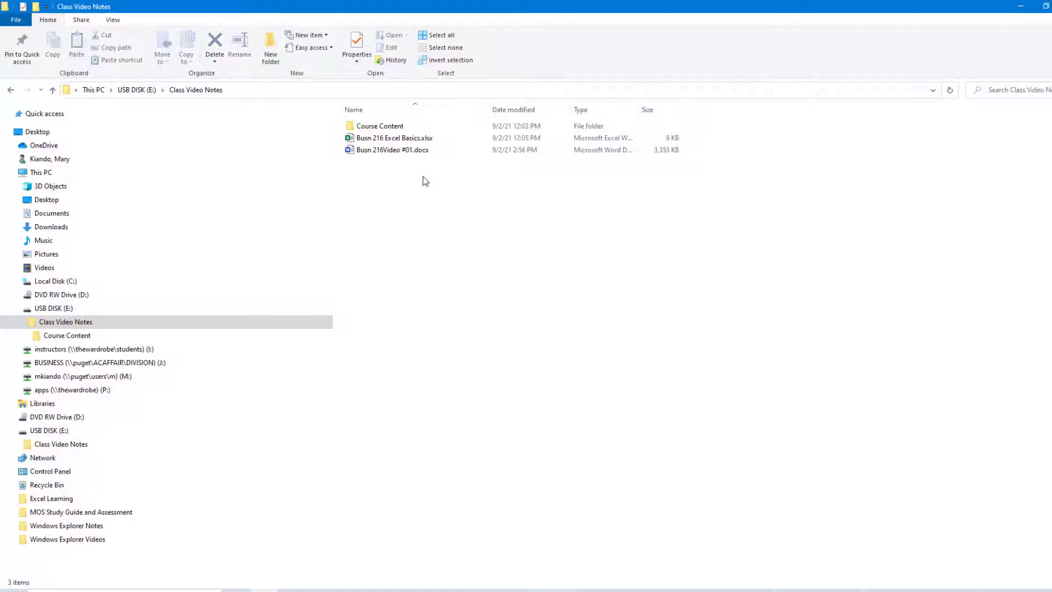
key("ctrl+shift+n")
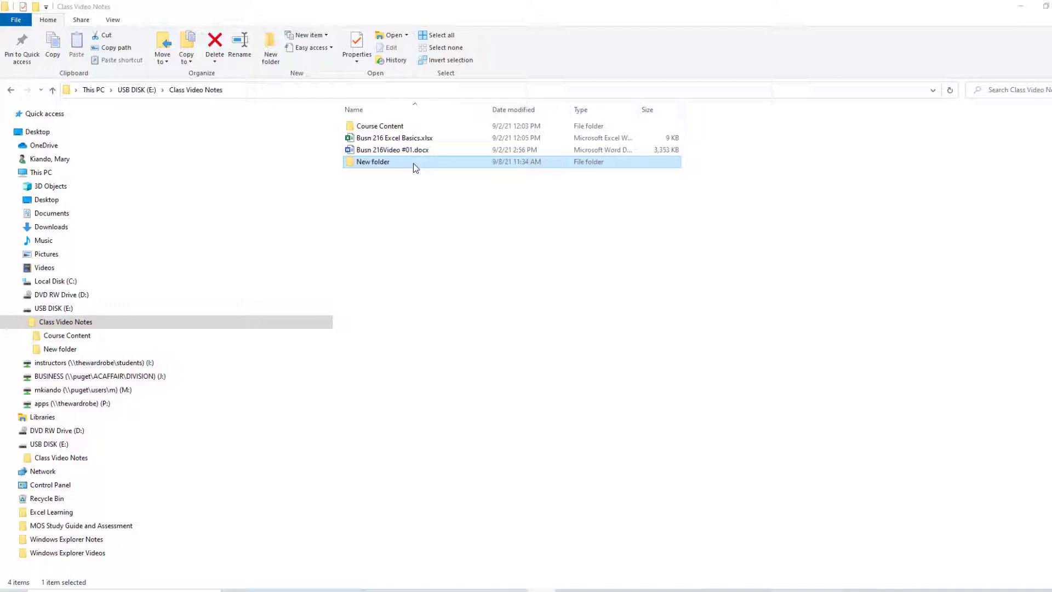
key("F2")
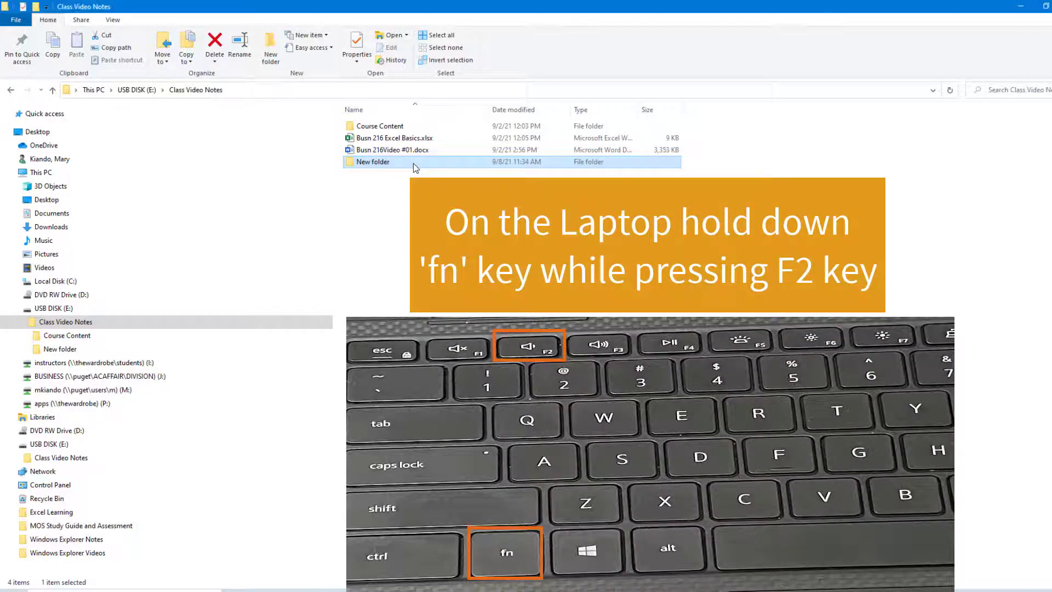
key("F2")
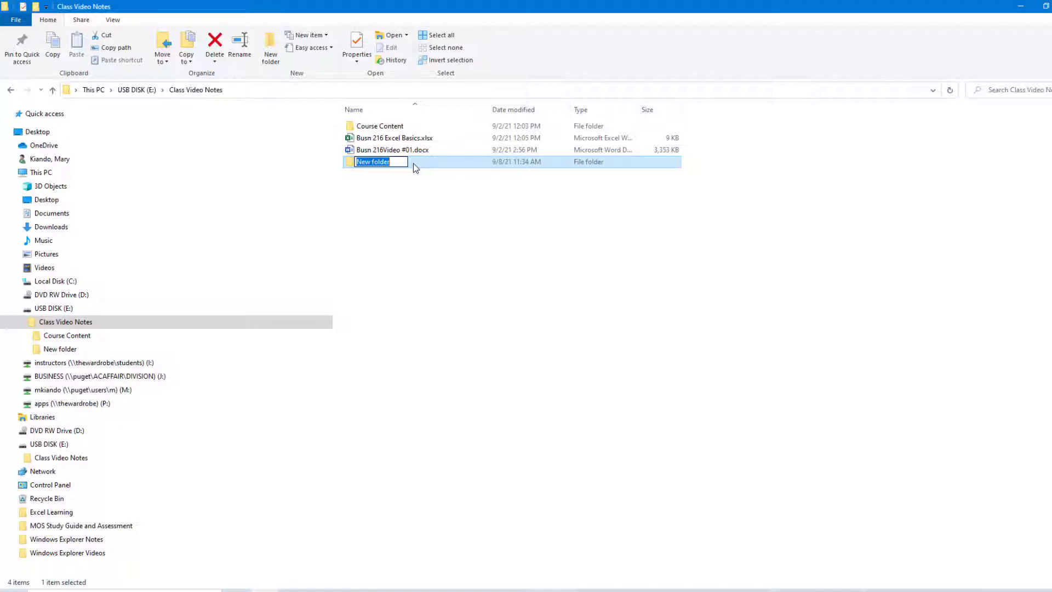
type("Busn 216 Class")
key("Return")
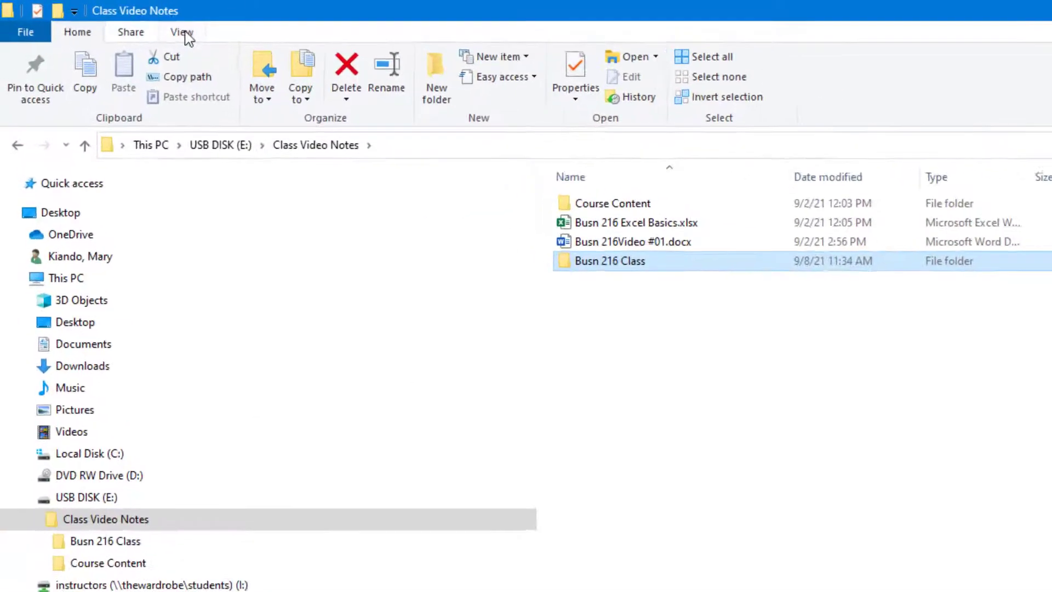
- Turn on the preview pane and preview the Busn 216 Excel Basics.xlsx file
left_click(192, 34)
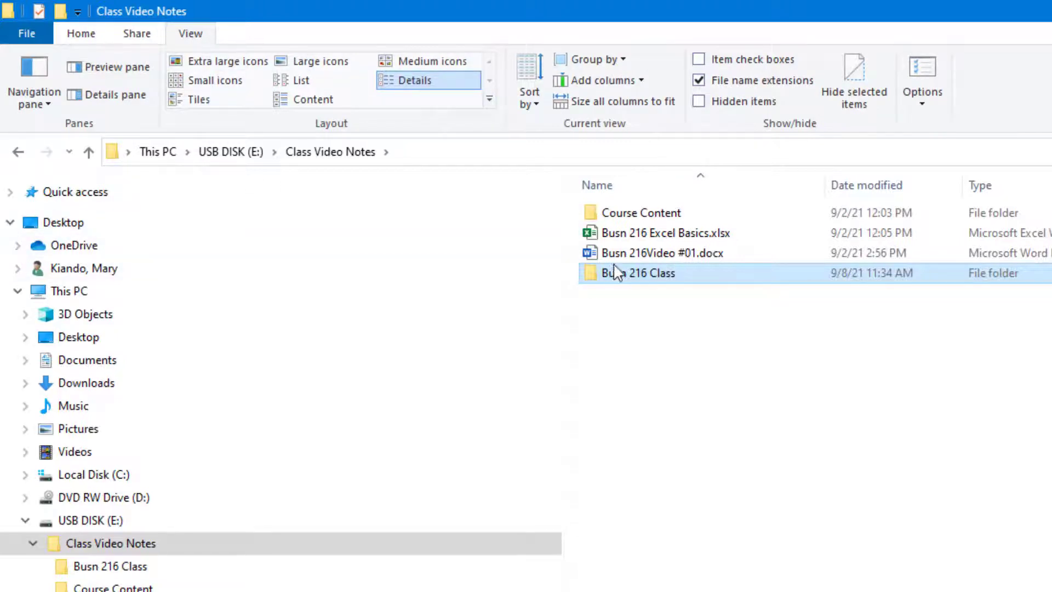
left_click(115, 68)
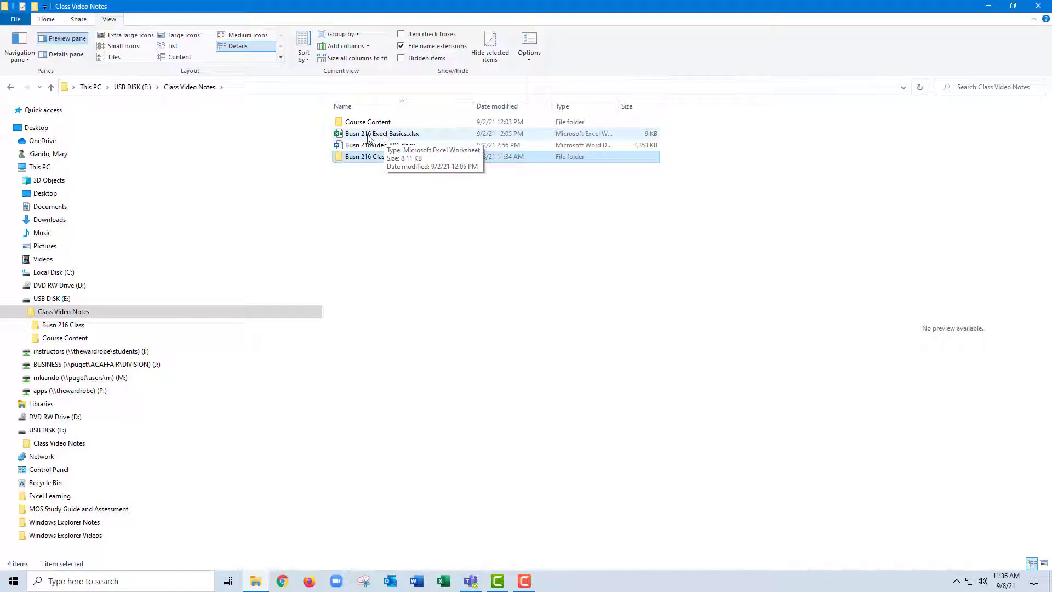
left_click(368, 136)
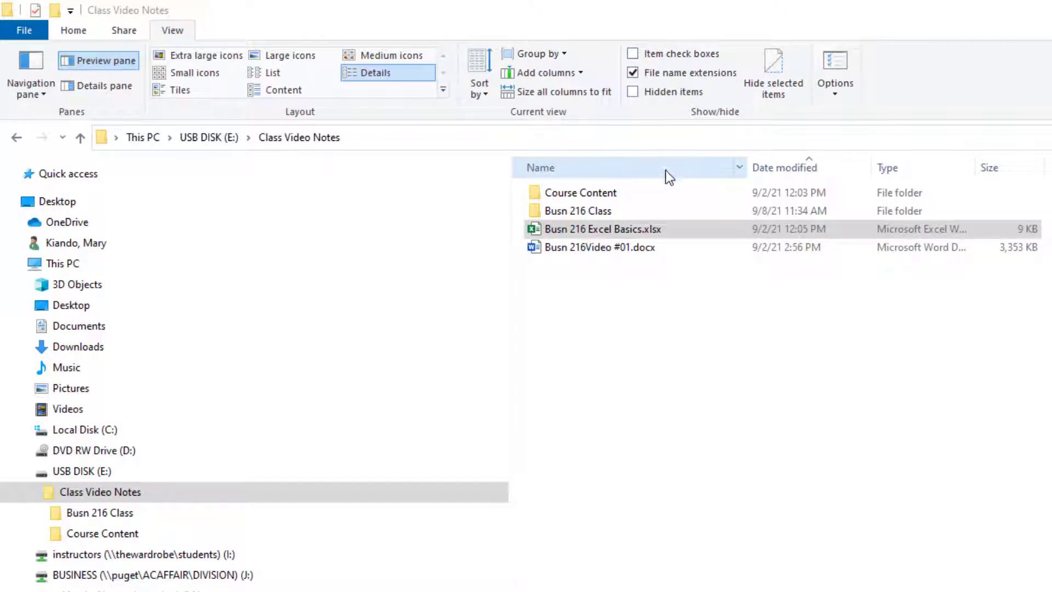
- Sort the Class Video Notes contents by name in ascending order and reverse it to descending
left_click(612, 173)
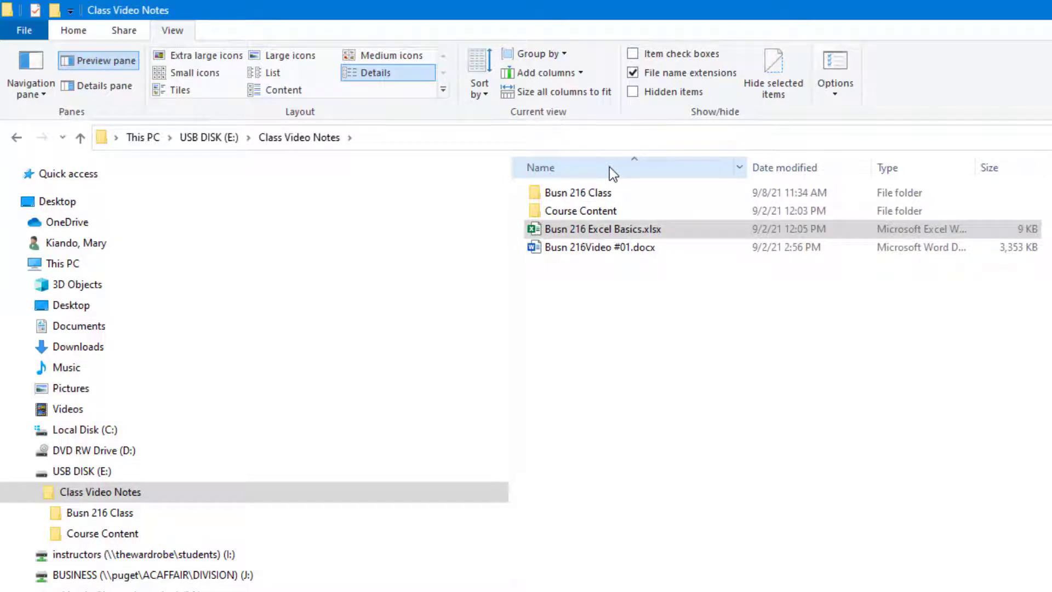
left_click(638, 168)
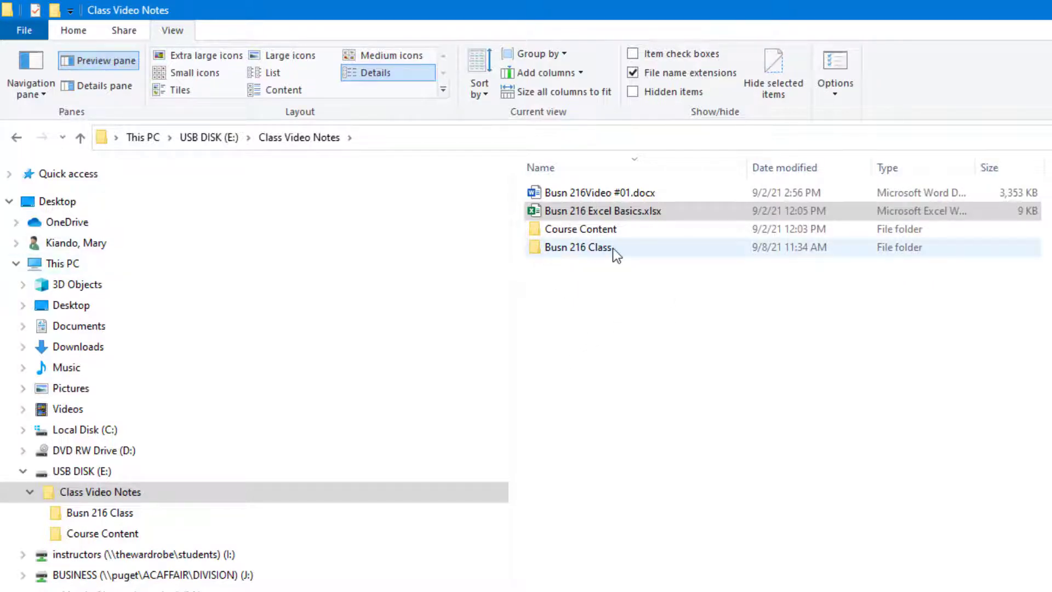
- Permanently delete the Course Content folder from Class Video Notes
left_click(614, 228)
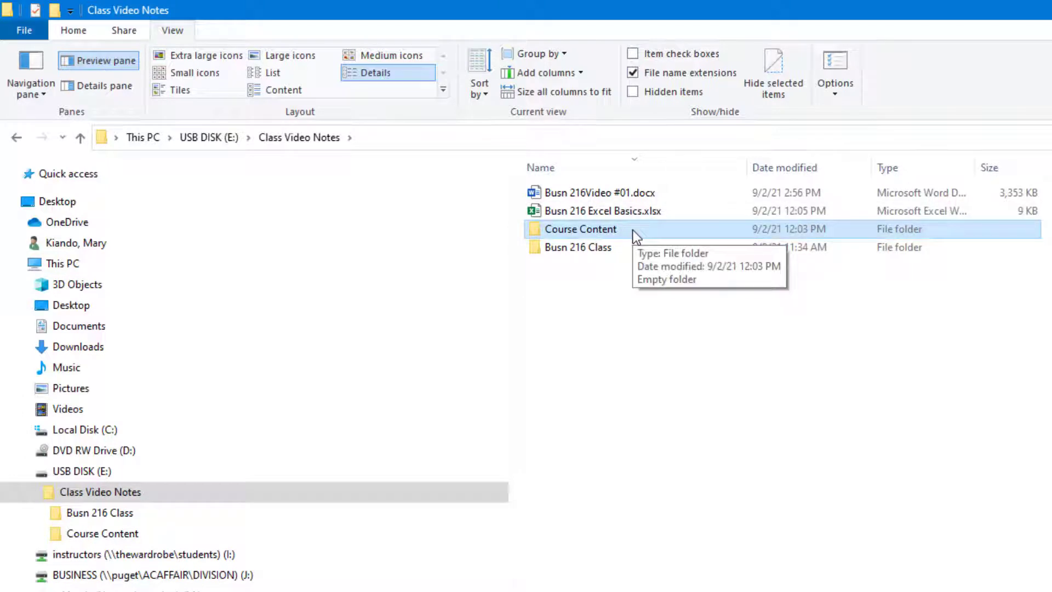
key("Delete")
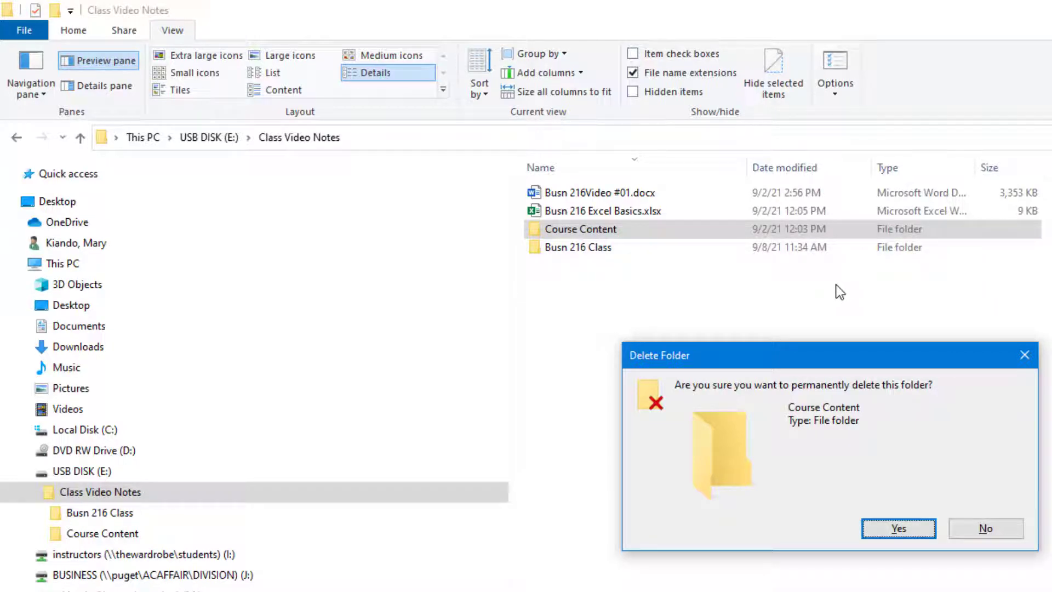
left_click(889, 527)
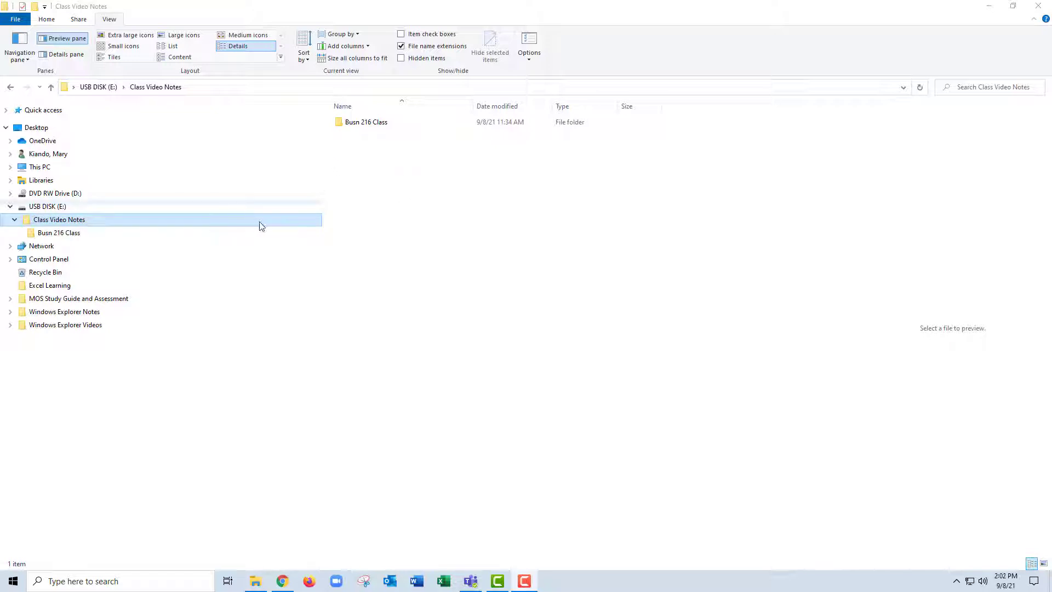
- Create a new folder named "Word Files" in Class Video Notes
left_click(392, 154)
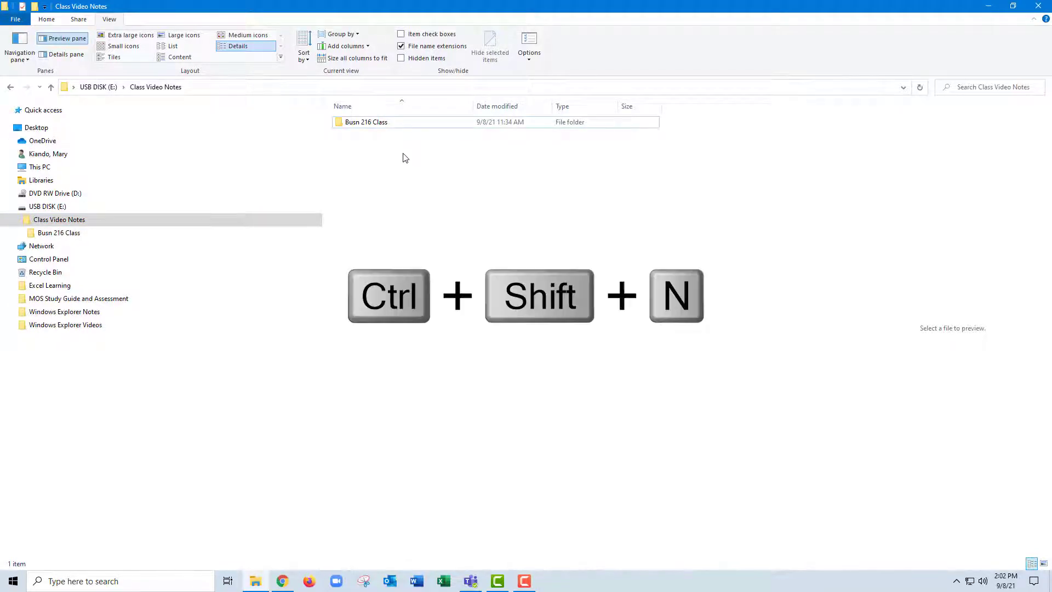
key("ctrl+shift+n")
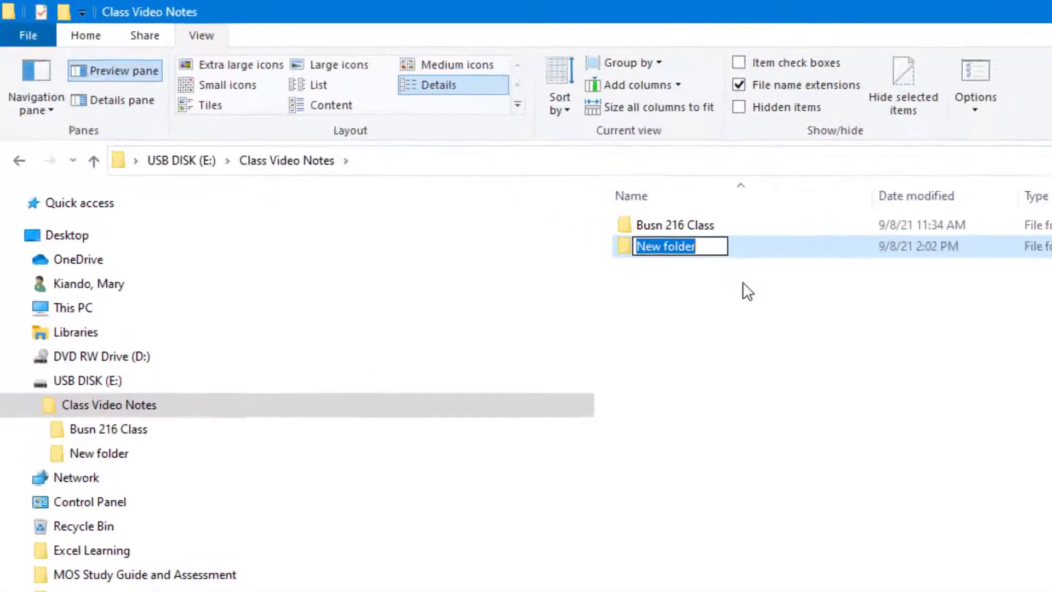
type("Wor")
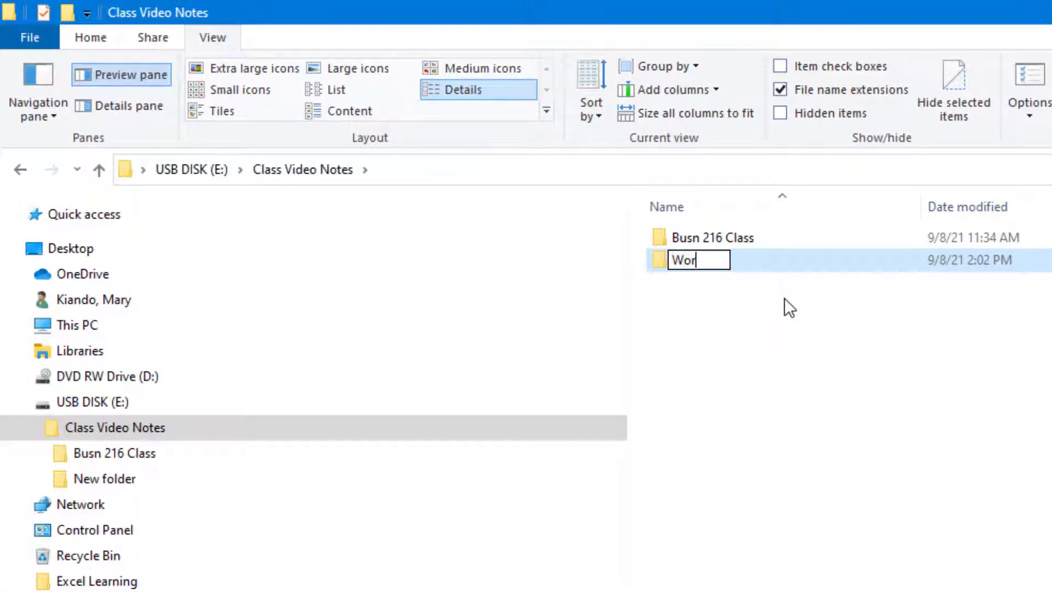
type("d Files")
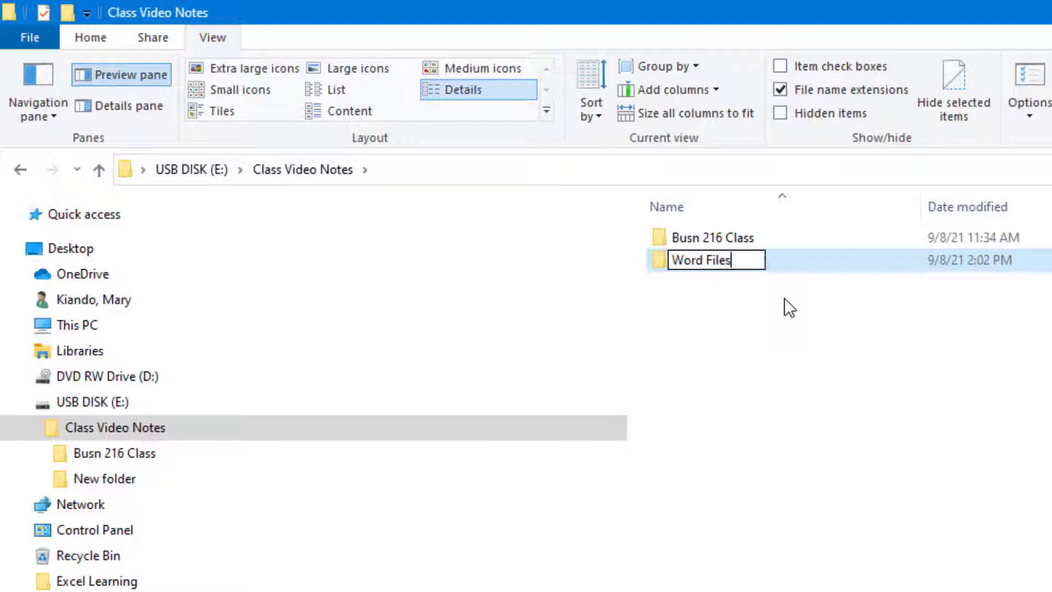
key("Return")
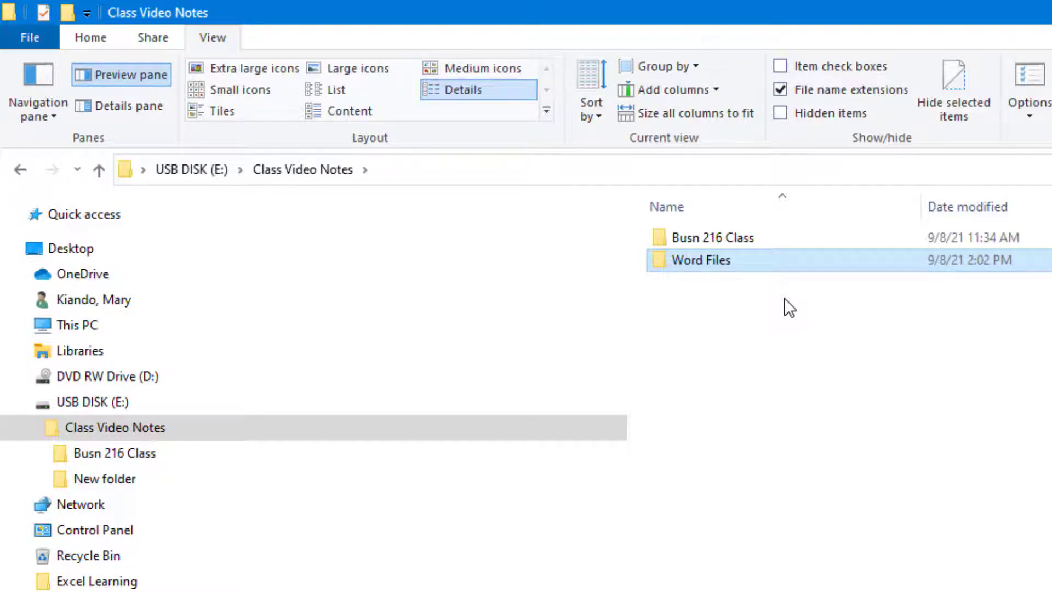
- Create another folder in Class Video Notes and name it "Excel Files"
key("ctrl+shift+n")
type("Ex")
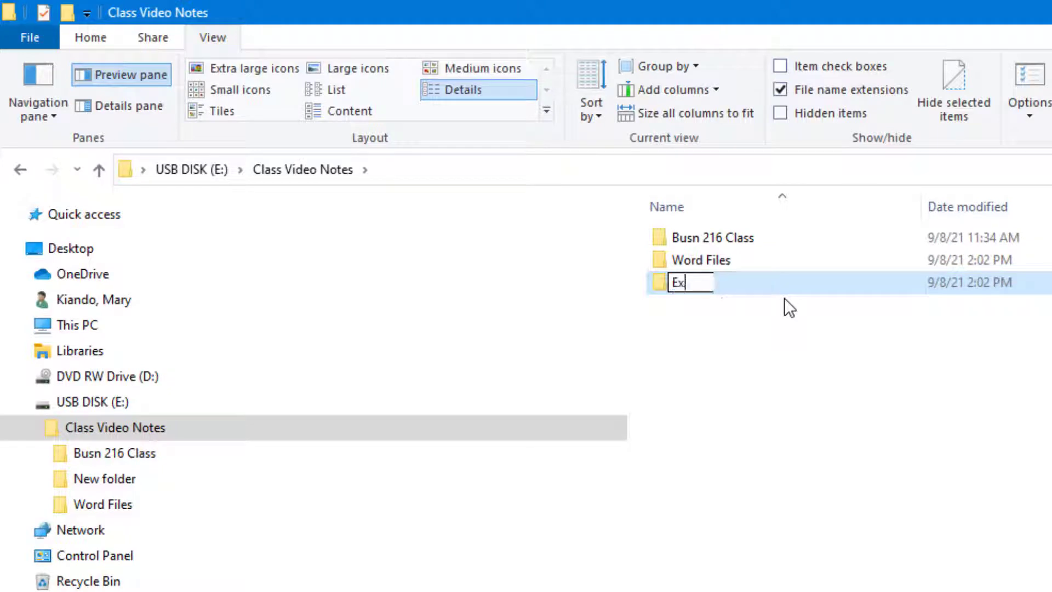
type("cel F")
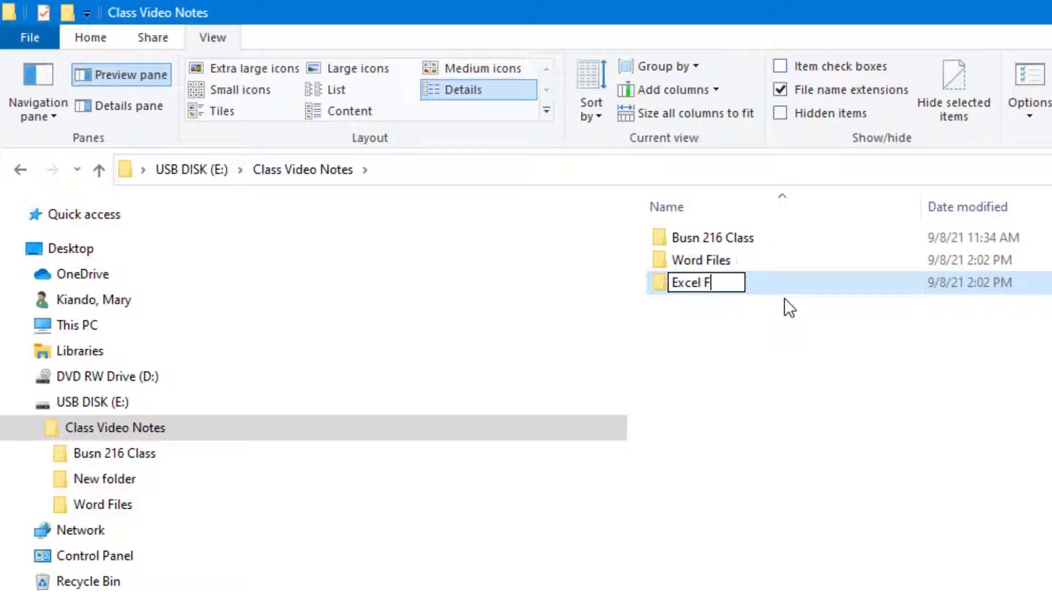
type("iles")
key("Return")
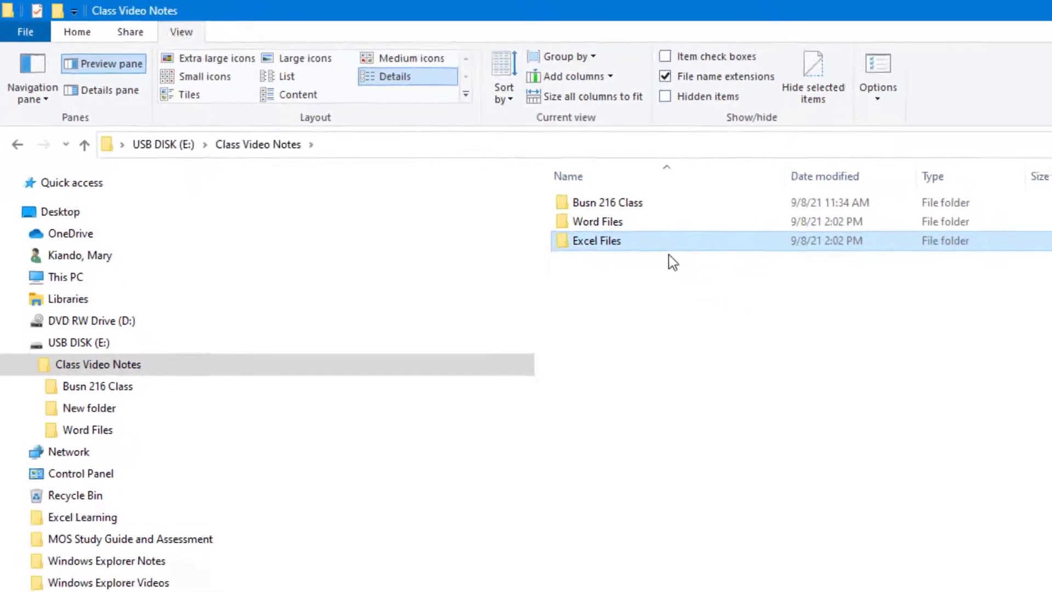
- Rename the Word Files folder as "01 Word Files" by adding the number in front of its existing name
left_click(590, 212)
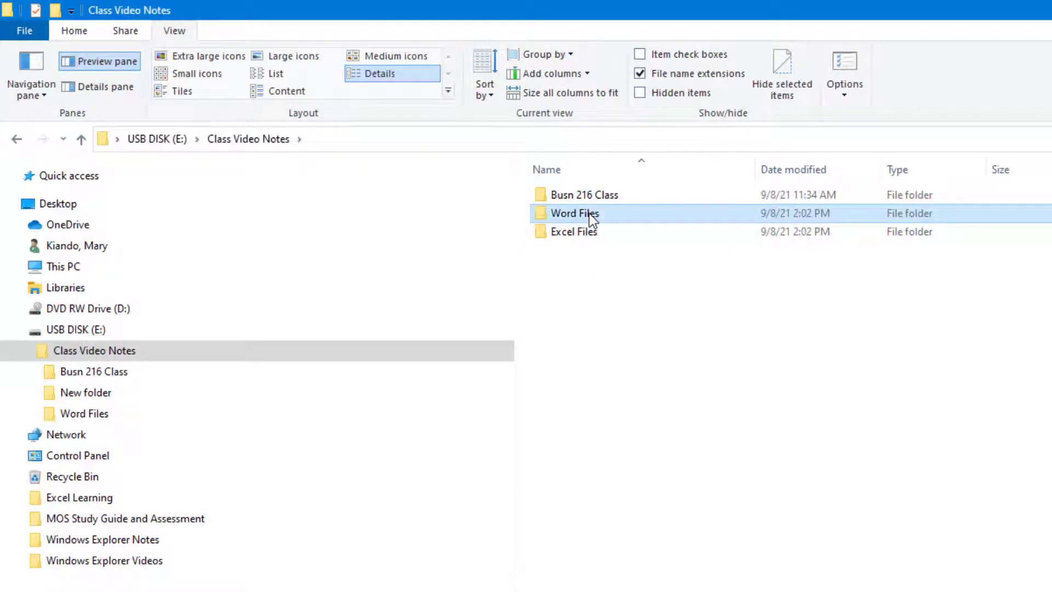
key("F2")
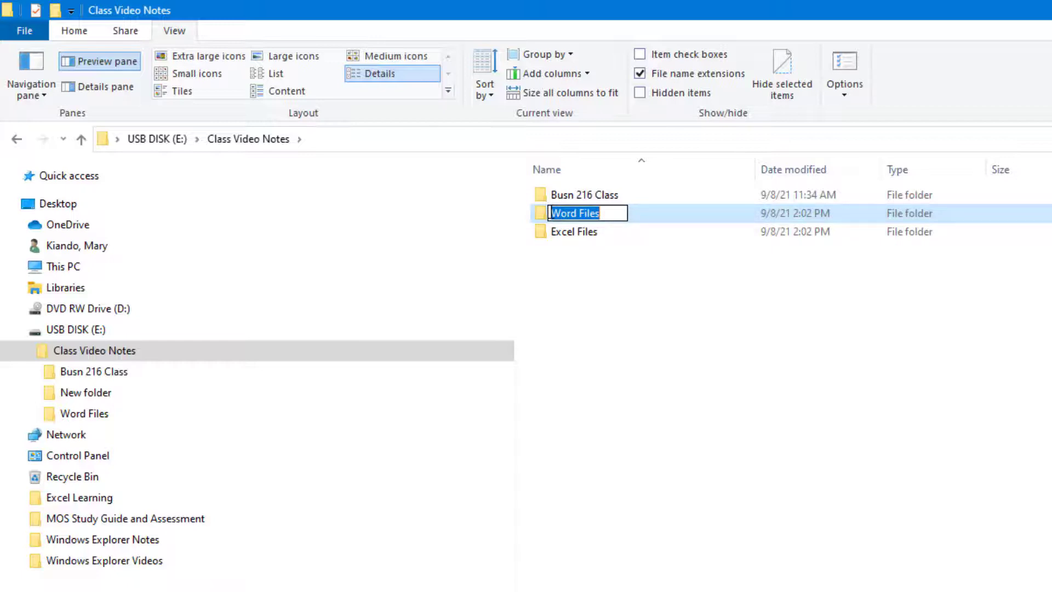
key("Home")
key("Home")
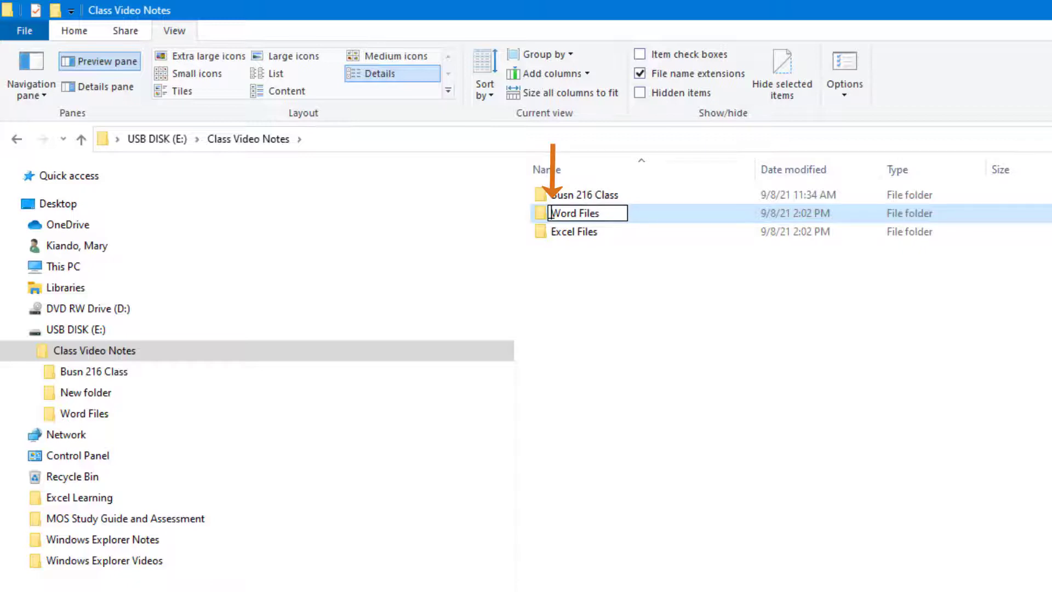
key("End")
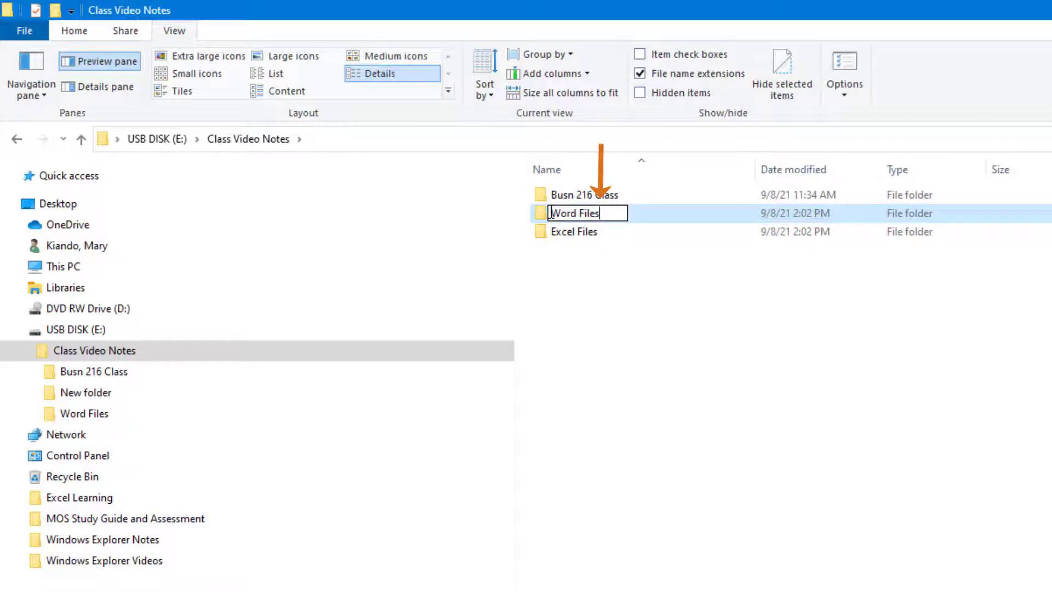
key("Home")
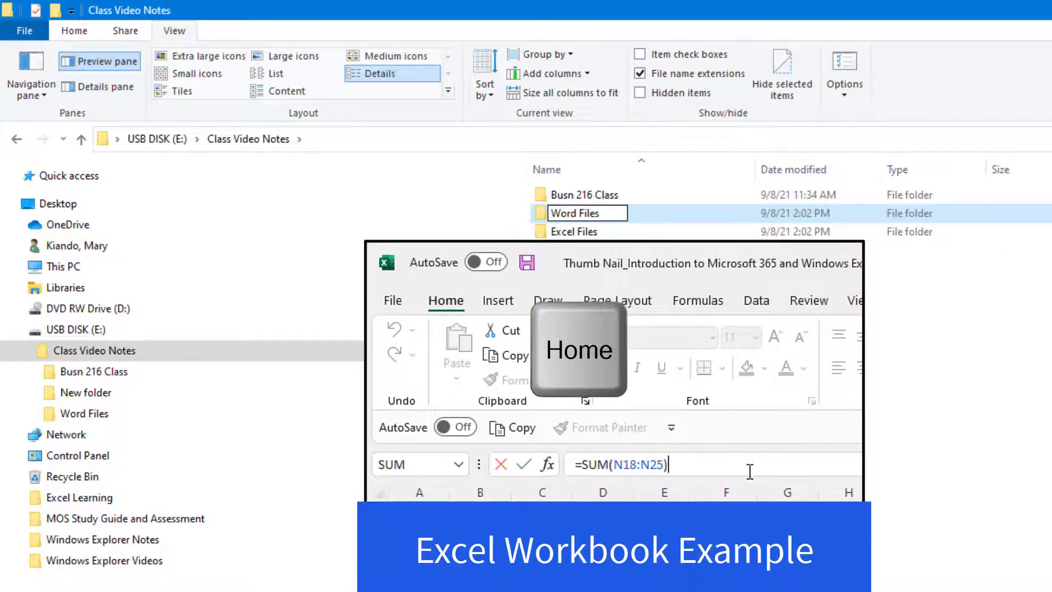
key("Home")
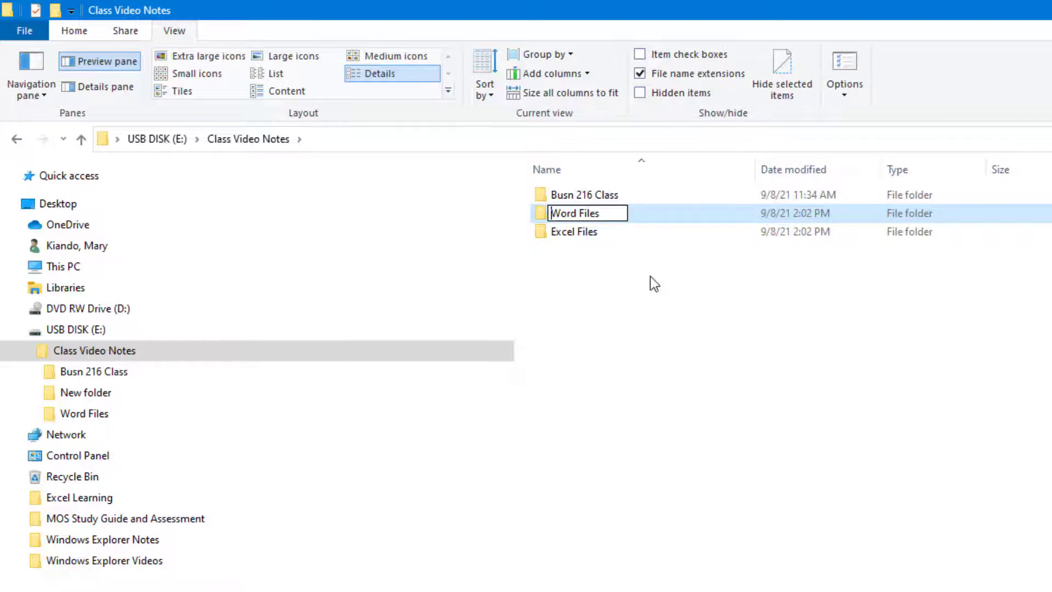
type("01")
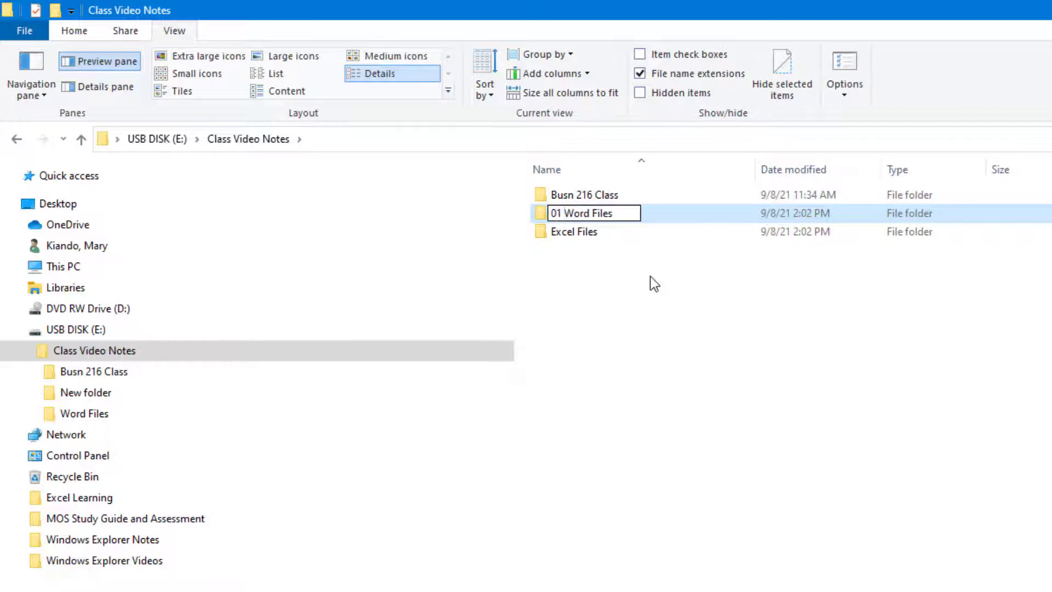
key("Return")
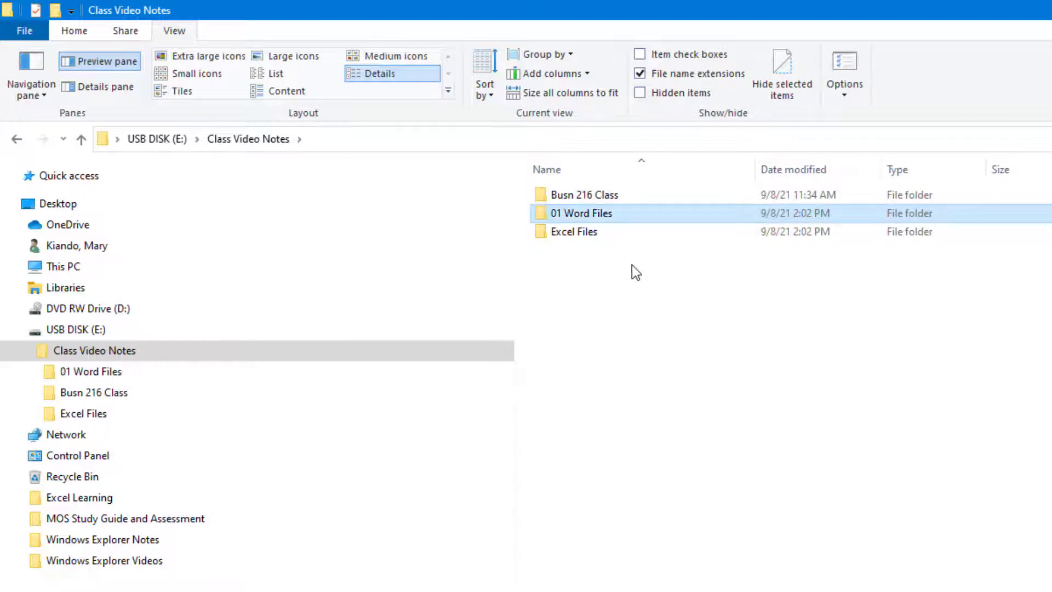
- Rename the Excel Files folder as "02 Excel Files" and sort the folders by name in descending order
left_click(586, 232)
key("F2")
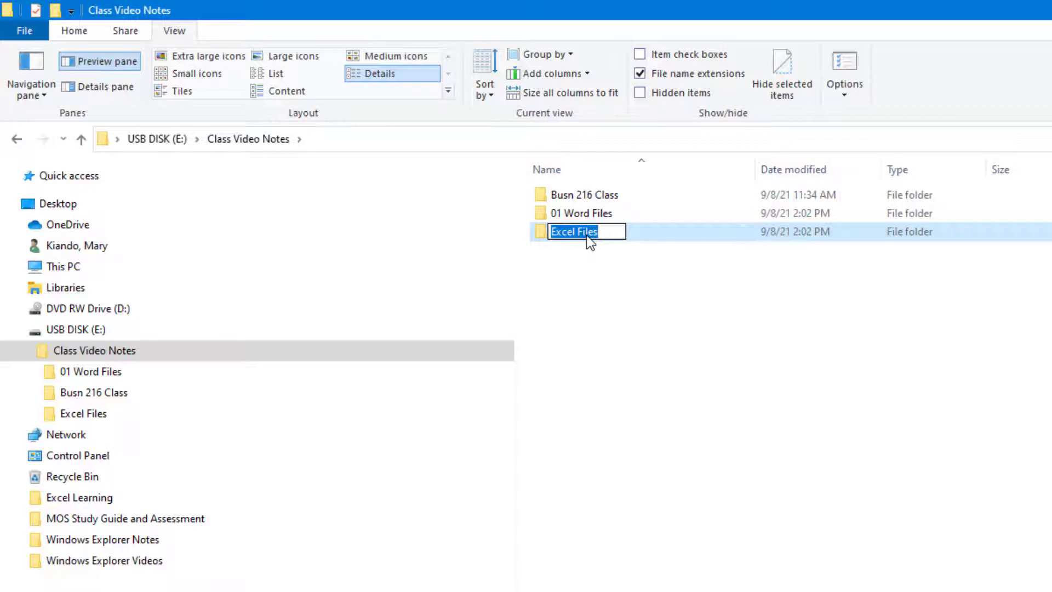
key("Home")
type("02")
key("Return")
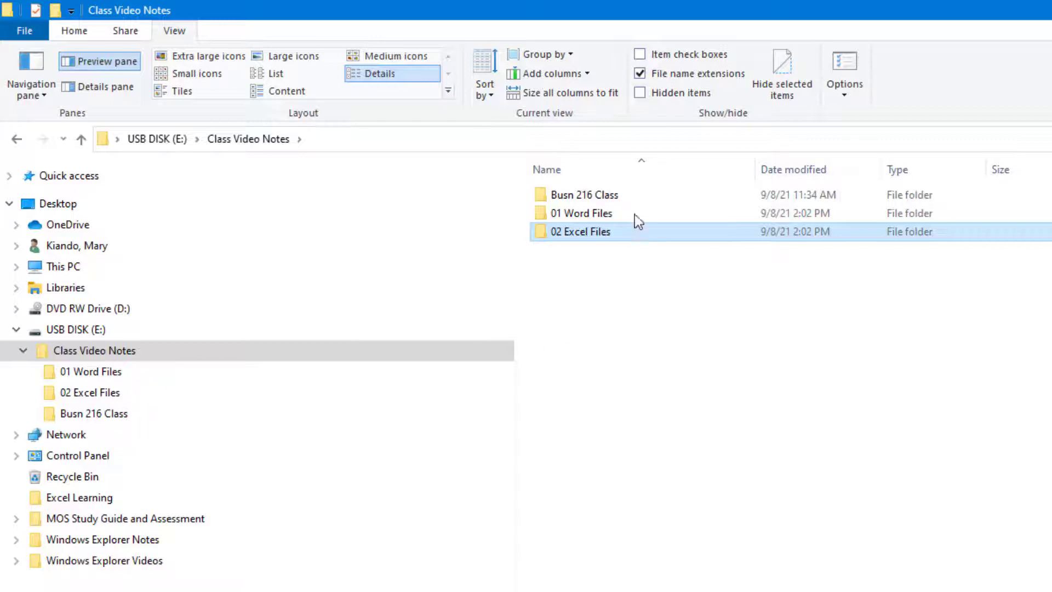
left_click(640, 169)
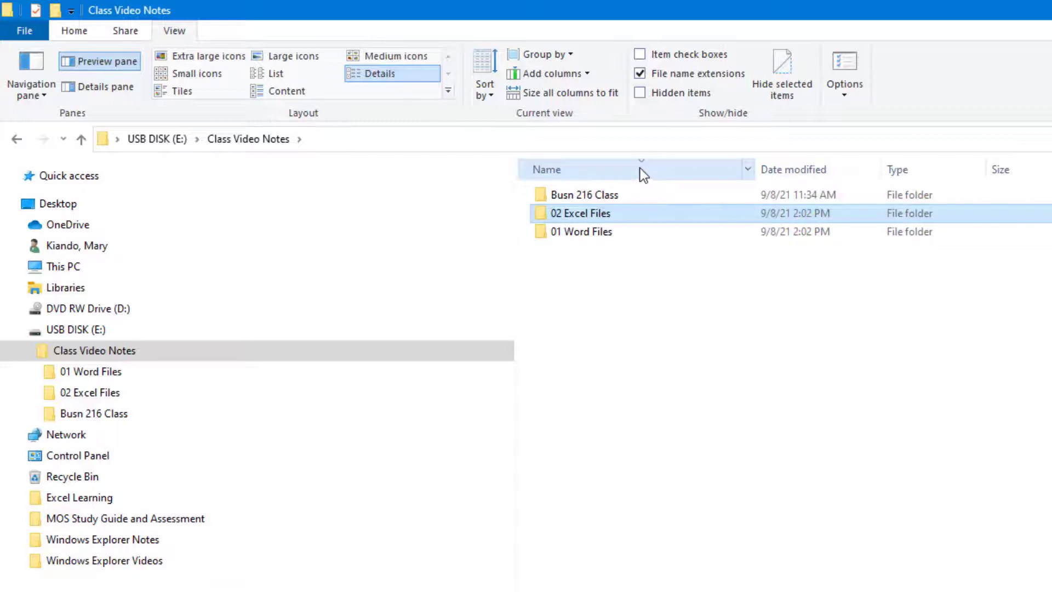
- Sort the folders in Class Video Notes by name in ascending order
left_click(642, 171)
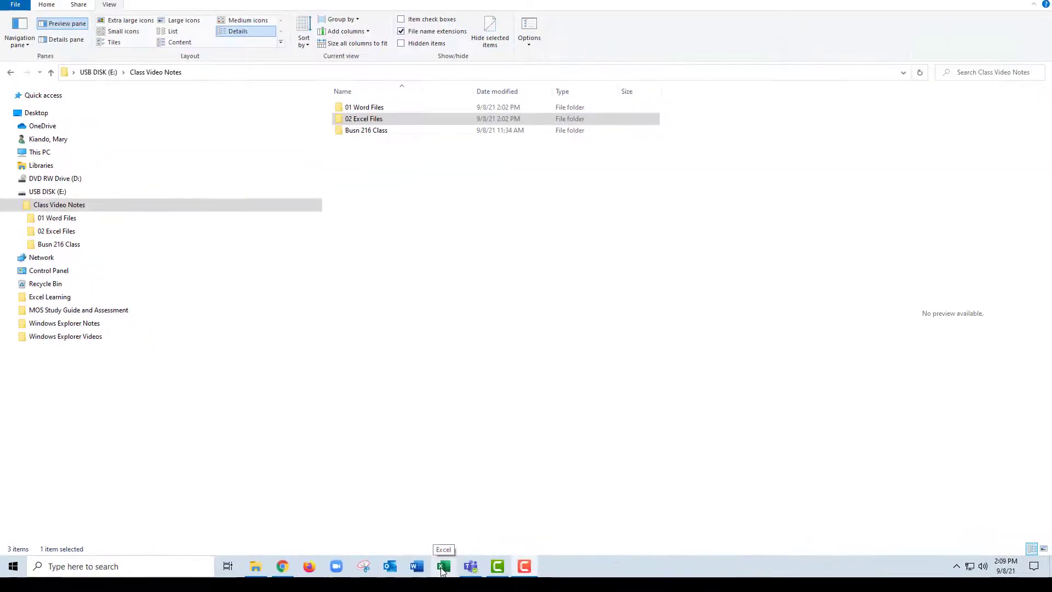
- Switch to Excel and start a blank workbook
left_click(443, 568)
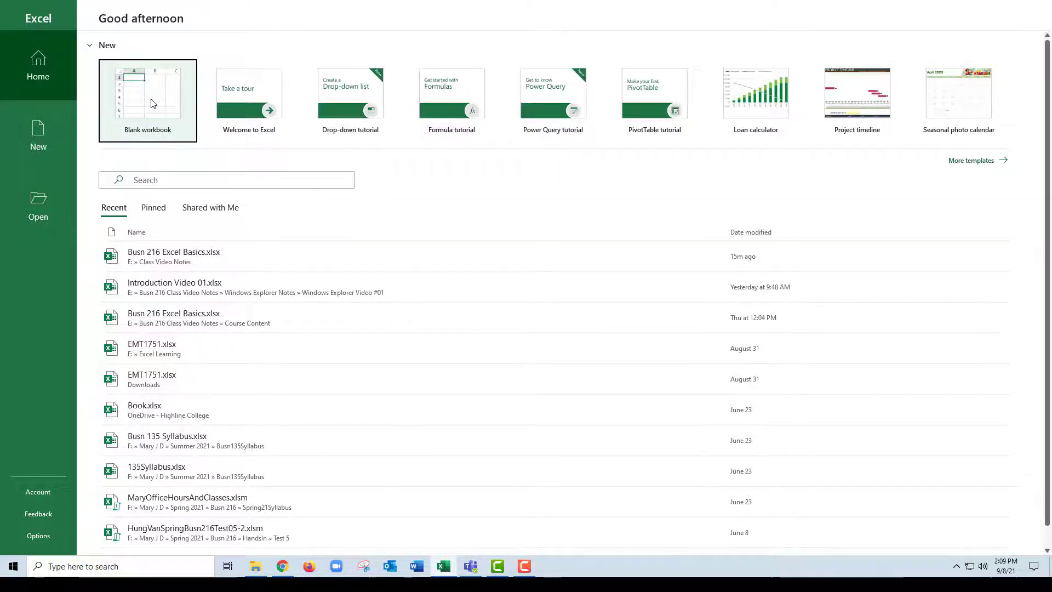
key("Escape")
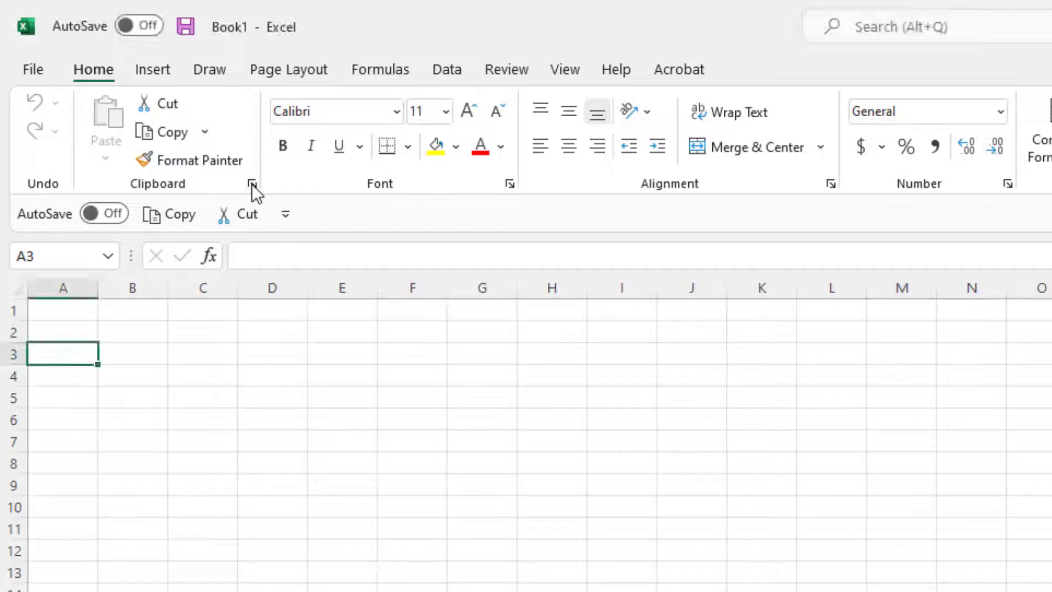
- Customize the ribbon to include the Power Pivot tab among the main tabs
right_click(251, 183)
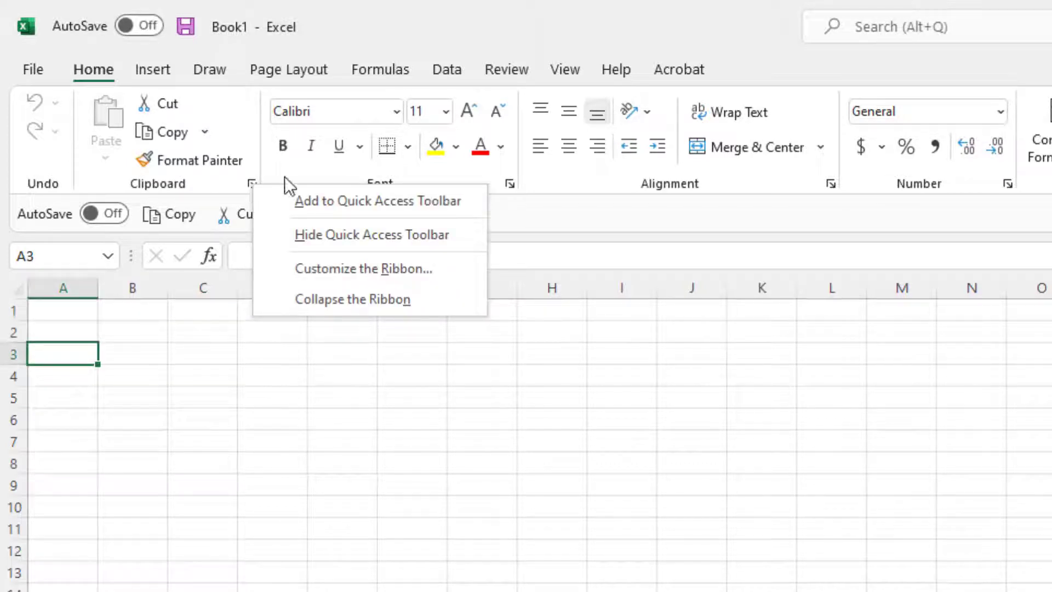
right_click(307, 172)
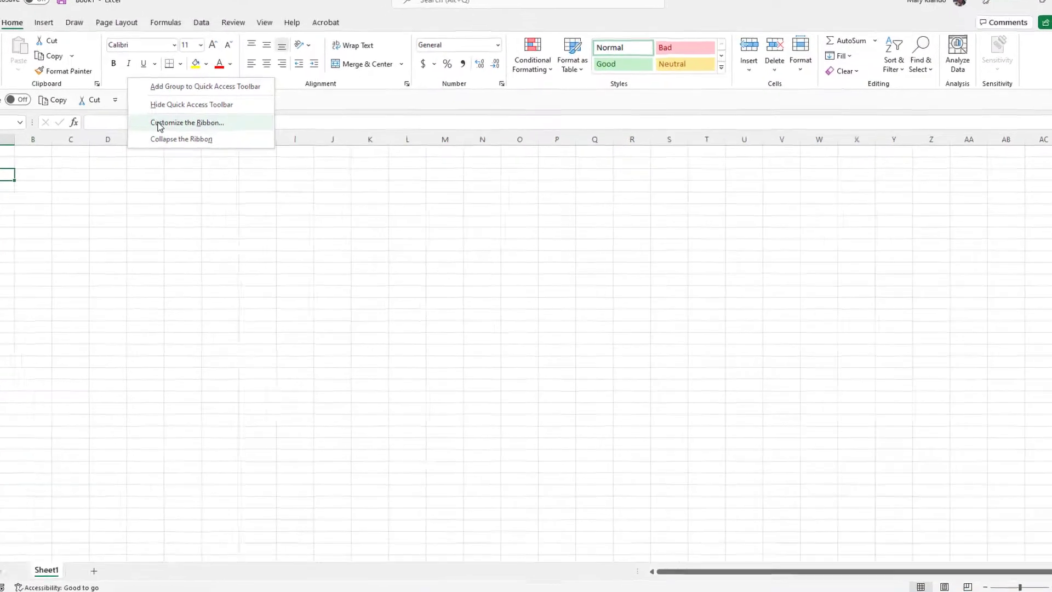
left_click(184, 128)
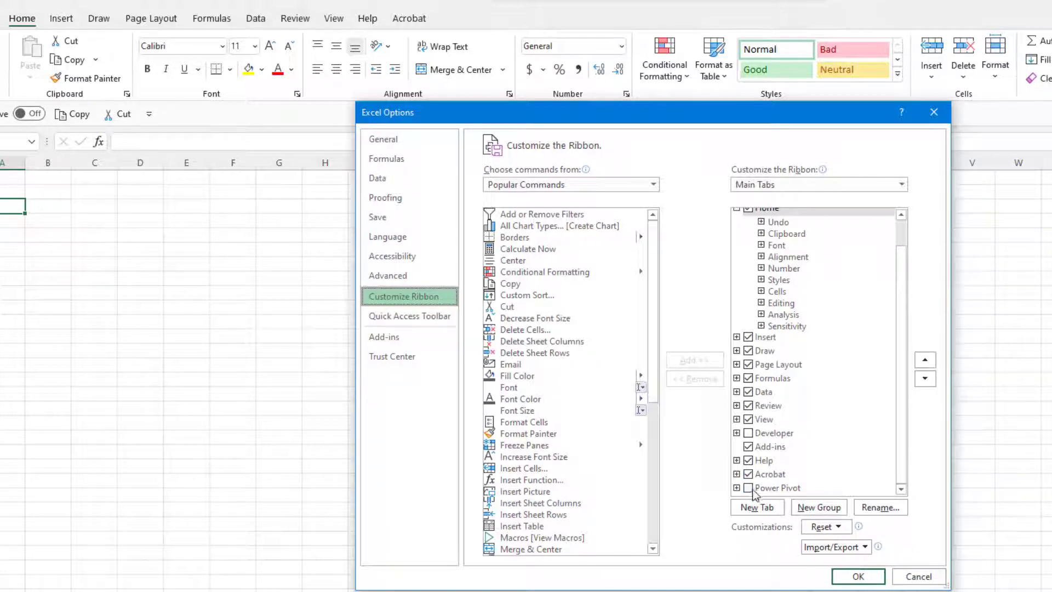
left_click(748, 488)
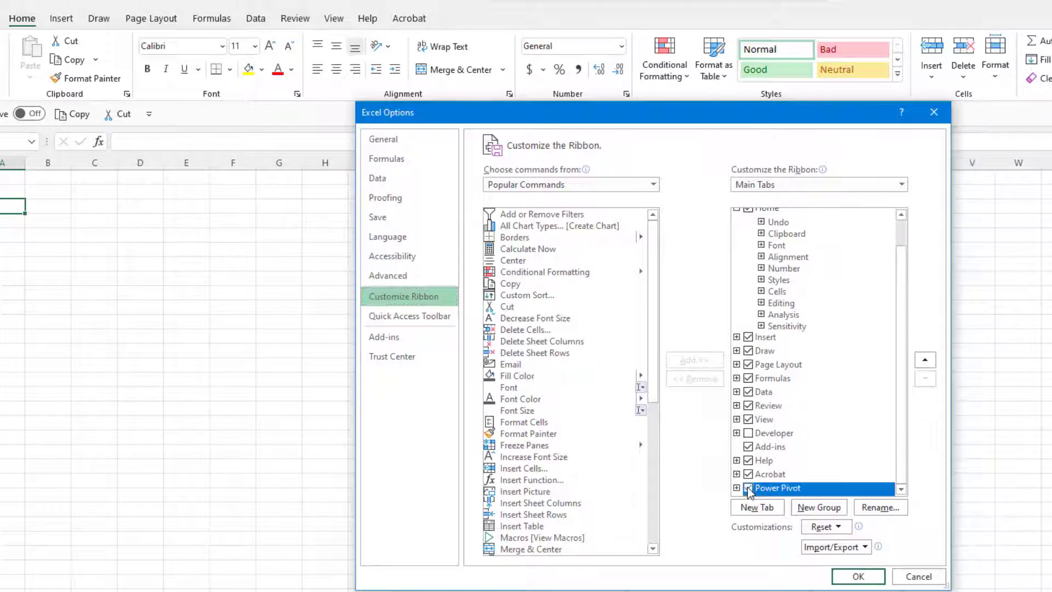
left_click(858, 576)
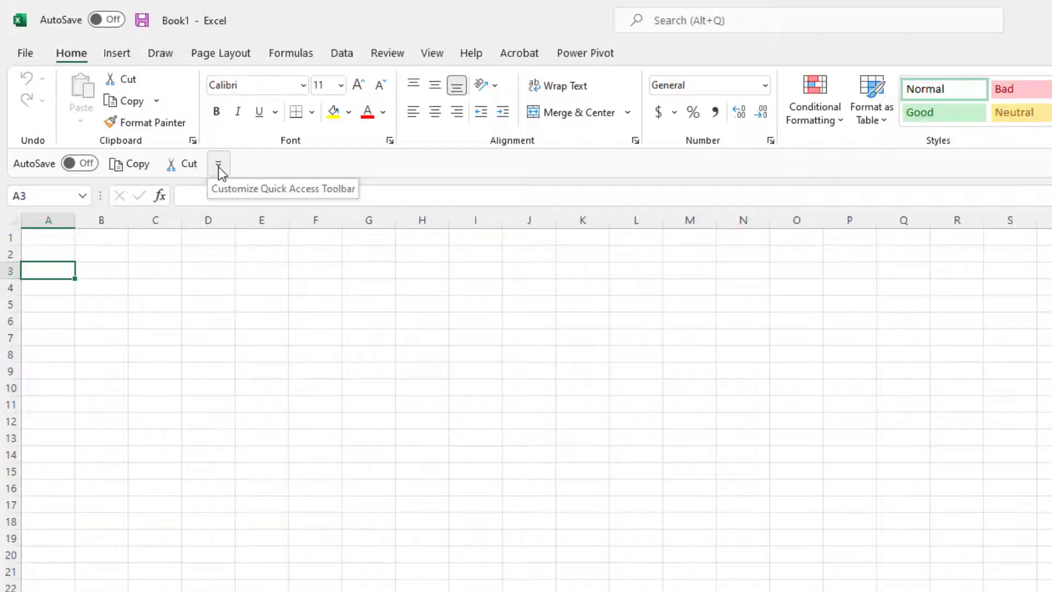
- Show the Quick Access Toolbar above the ribbon, and return it below the ribbon
left_click(218, 165)
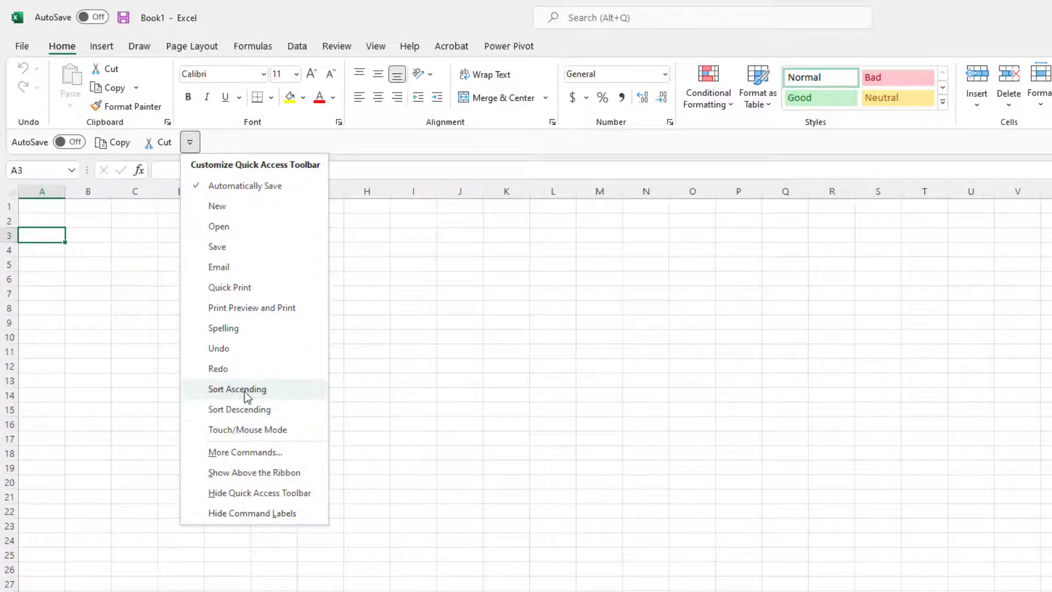
left_click(251, 477)
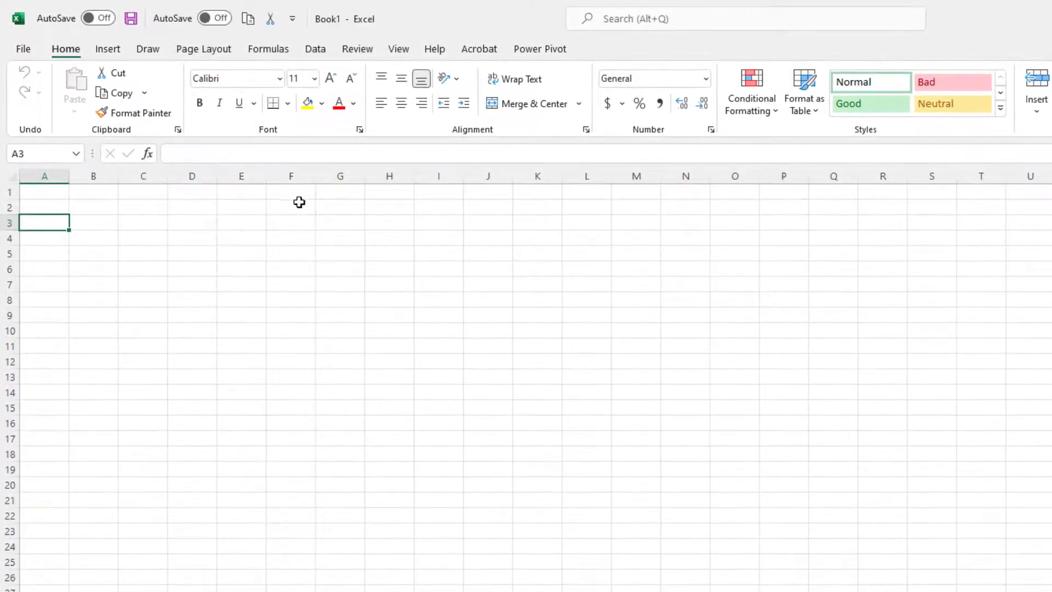
left_click(292, 19)
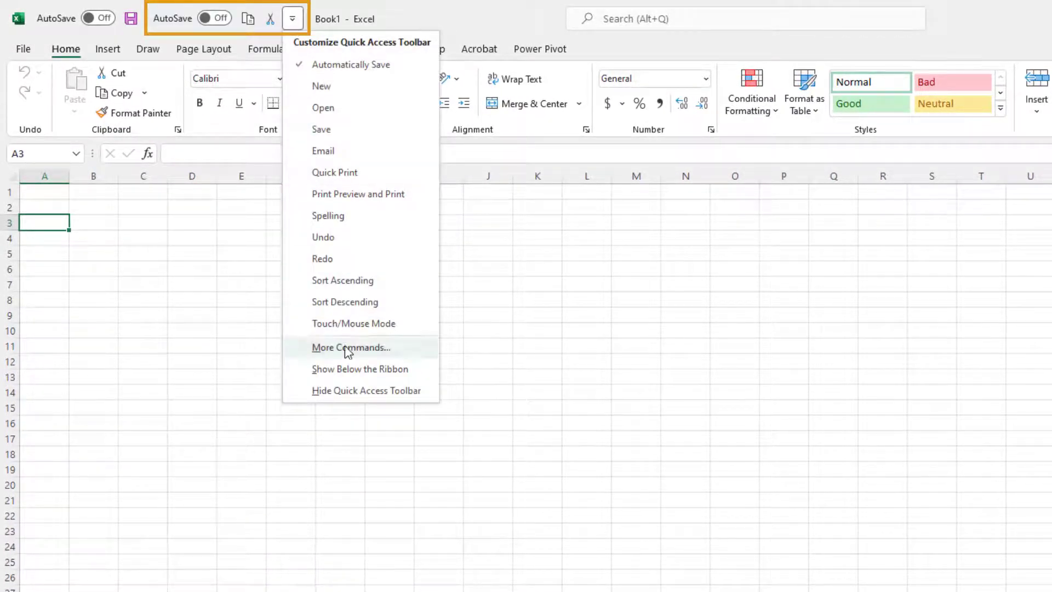
left_click(344, 369)
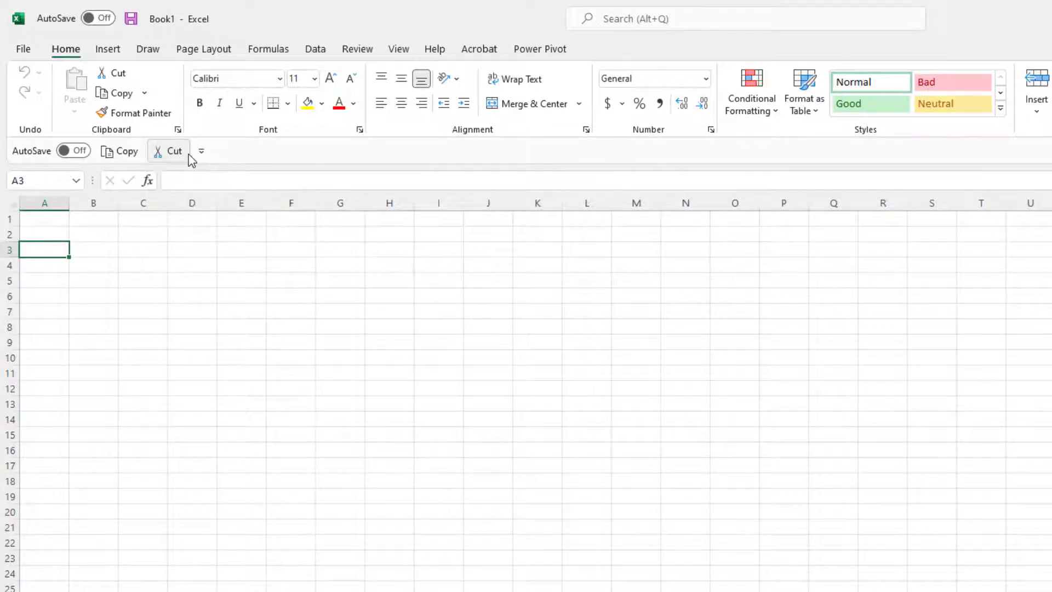
- Add Format Painter to the Quick Access Toolbar and remove Cut from it
right_click(152, 119)
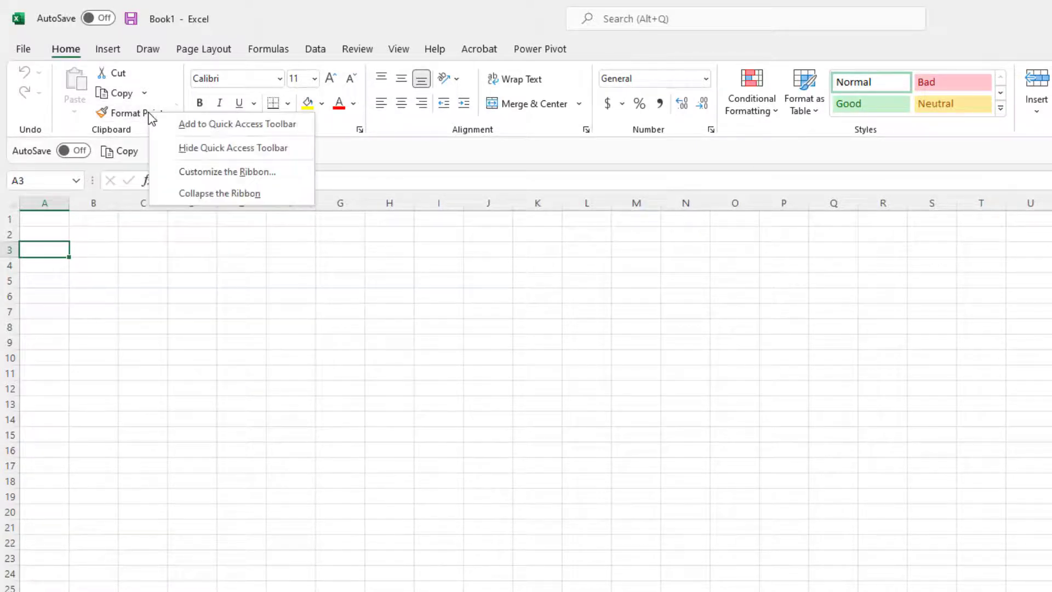
left_click(218, 130)
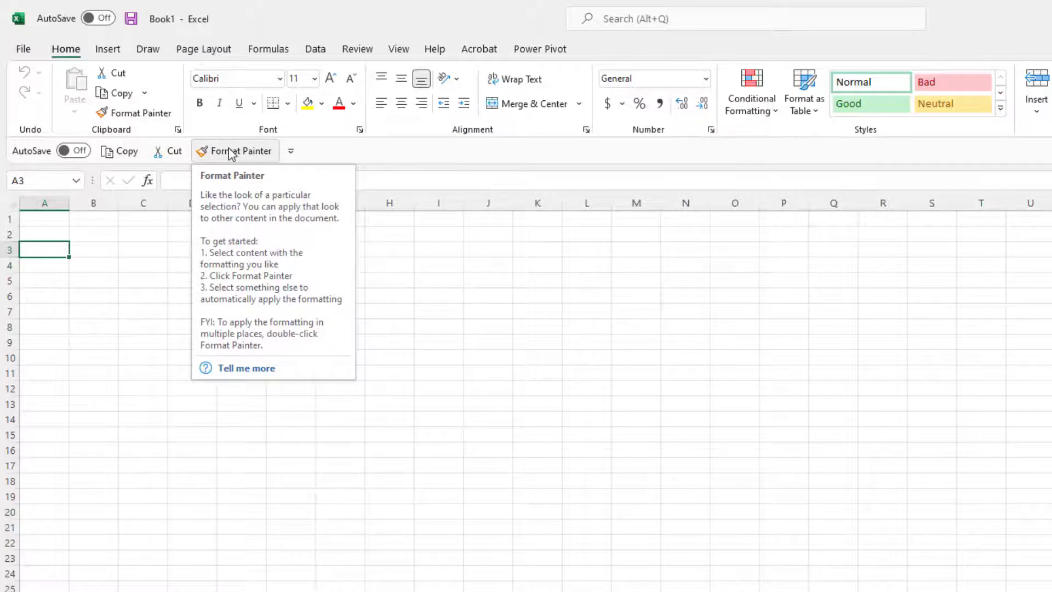
right_click(167, 156)
left_click(201, 161)
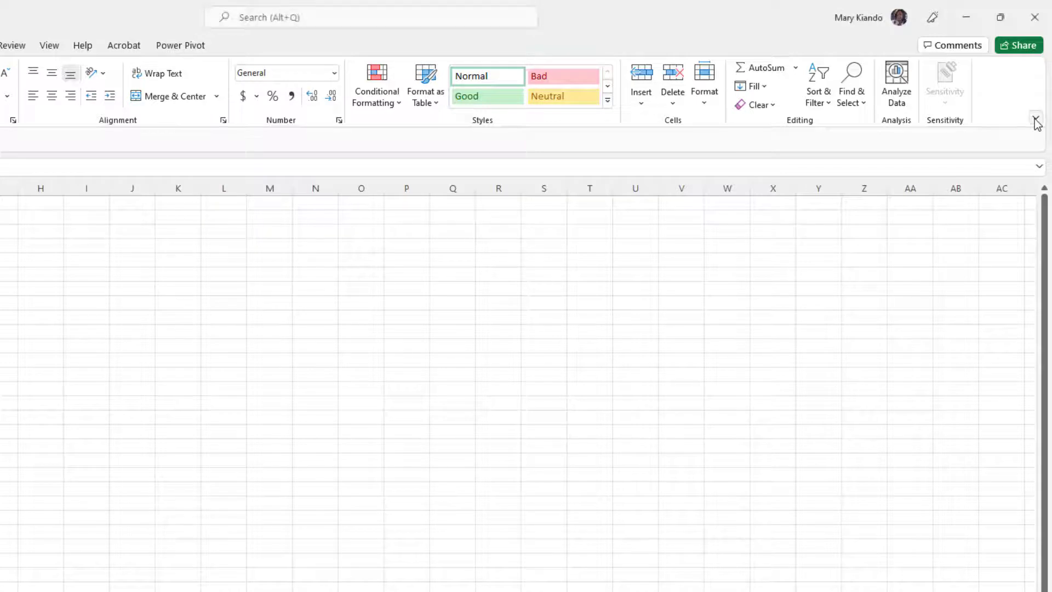
- Hide the Quick Access Toolbar and show it again using the ribbon display options
left_click(1036, 119)
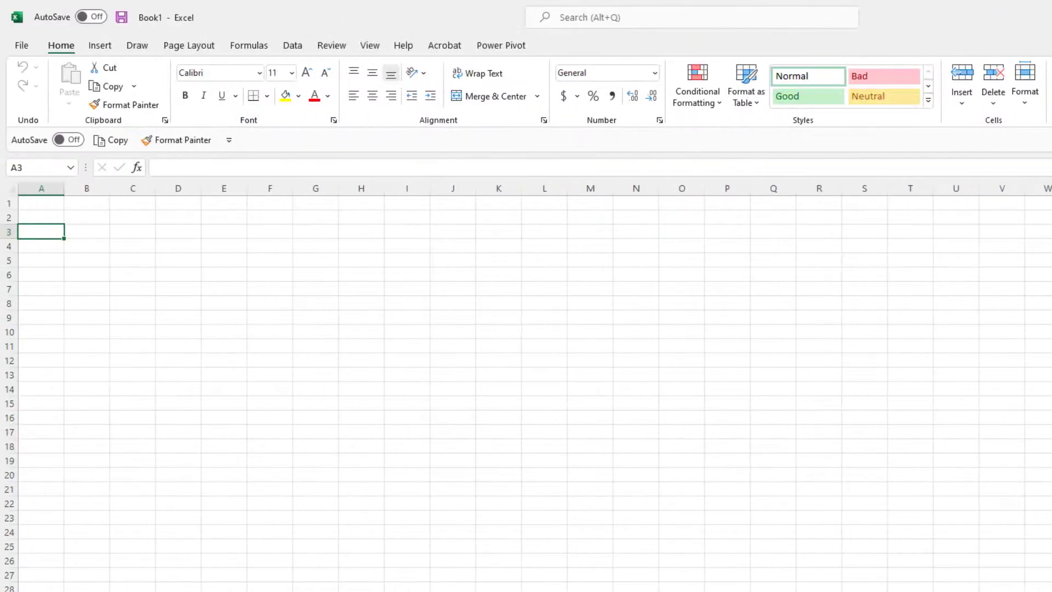
left_click(1051, 215)
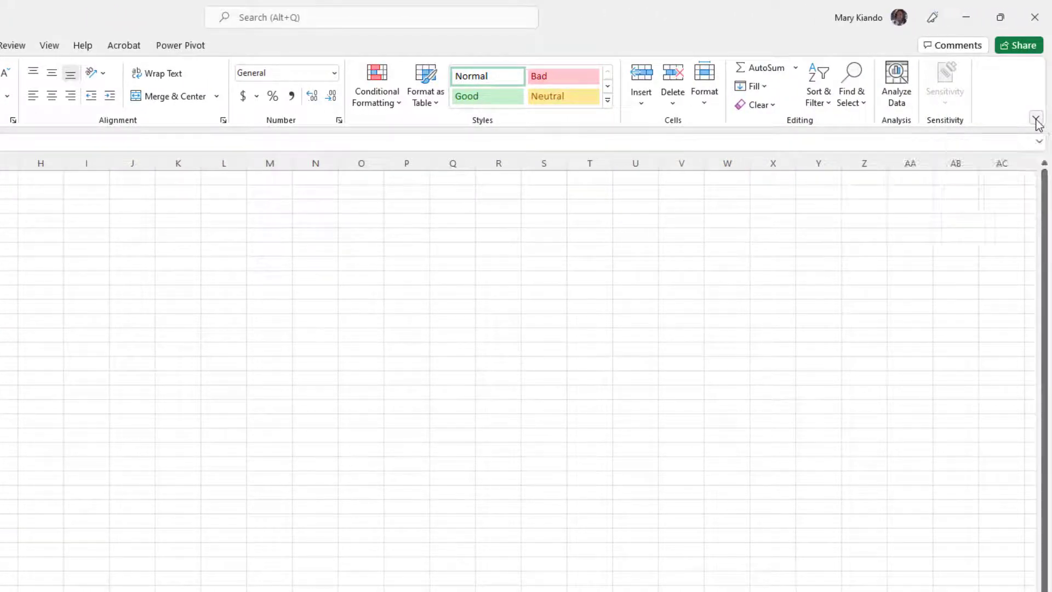
left_click(1036, 118)
left_click(919, 219)
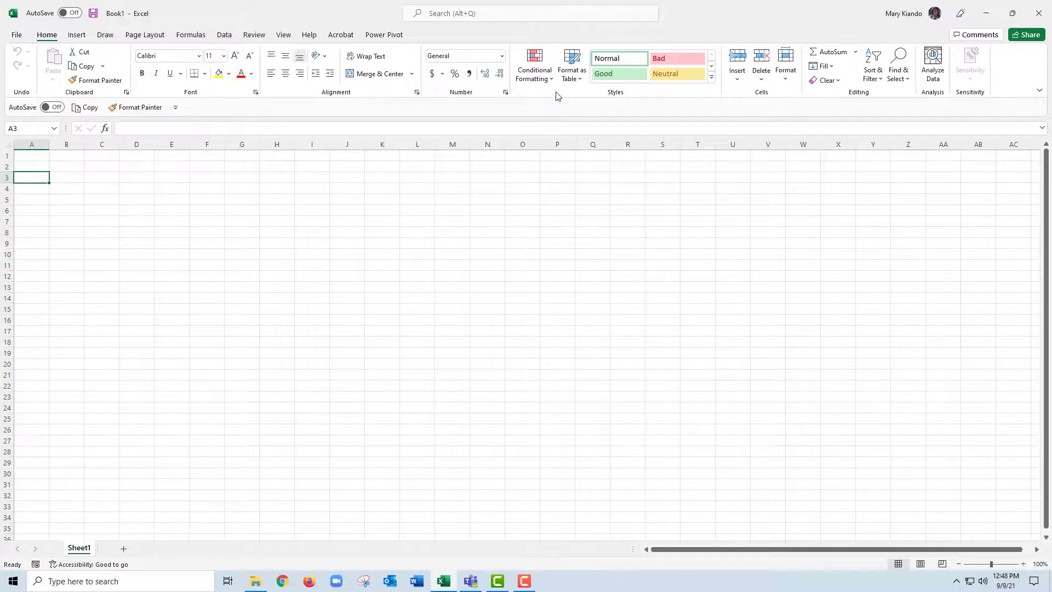
- Collapse the ribbon to its tabs and expand it again, repeat this with Show tabs only, and keep Always show Ribbon selected
key("ctrl+F1")
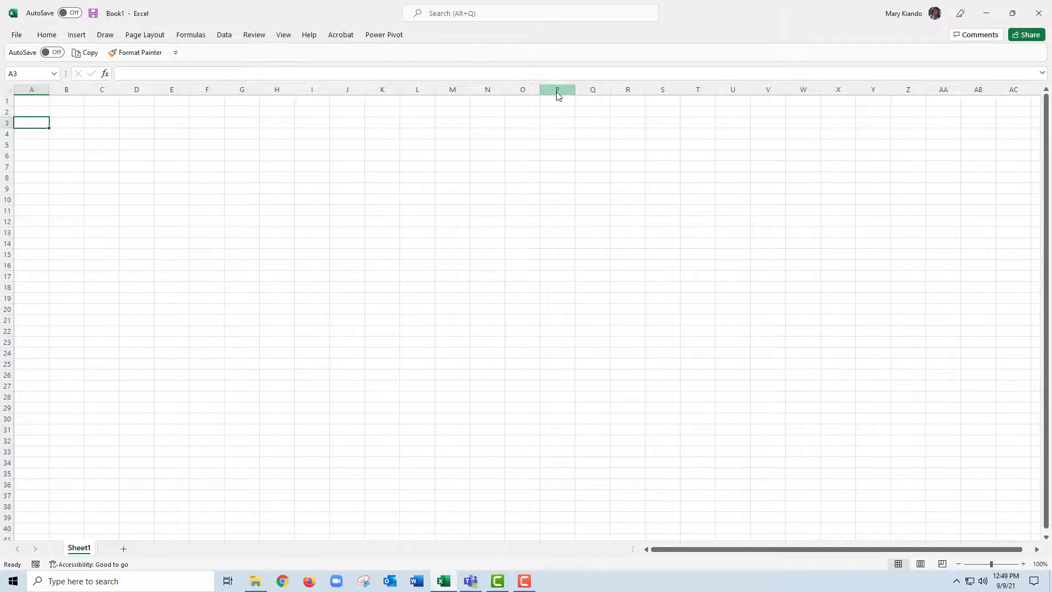
key("ctrl+F1")
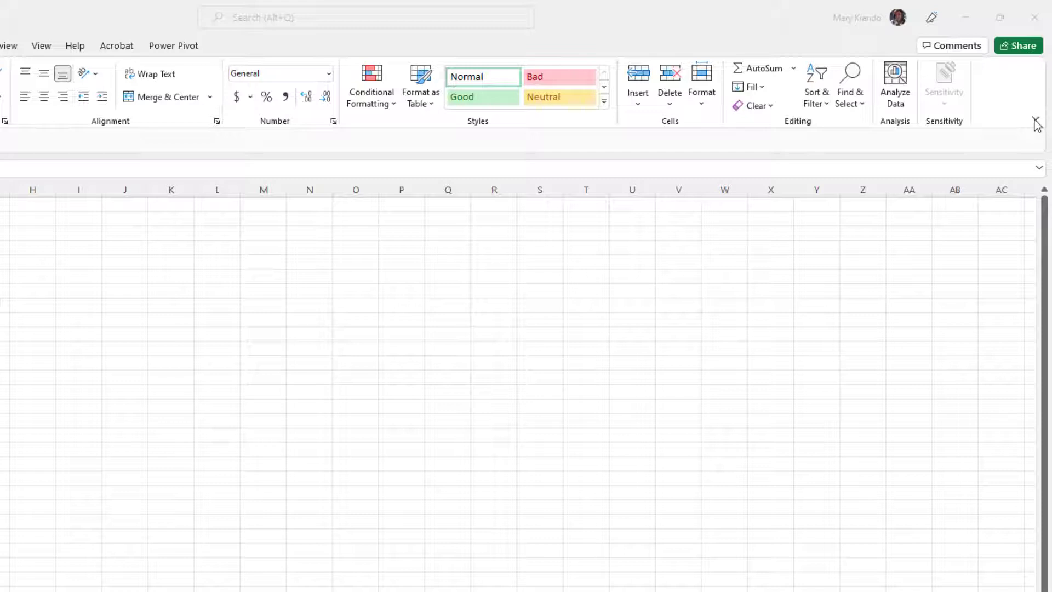
left_click(1035, 120)
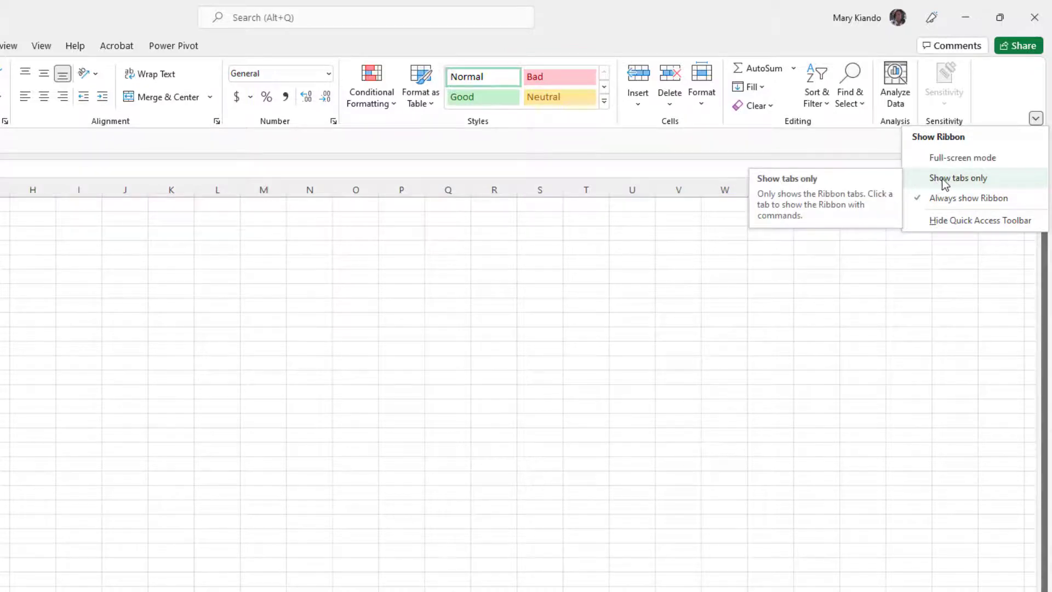
left_click(942, 180)
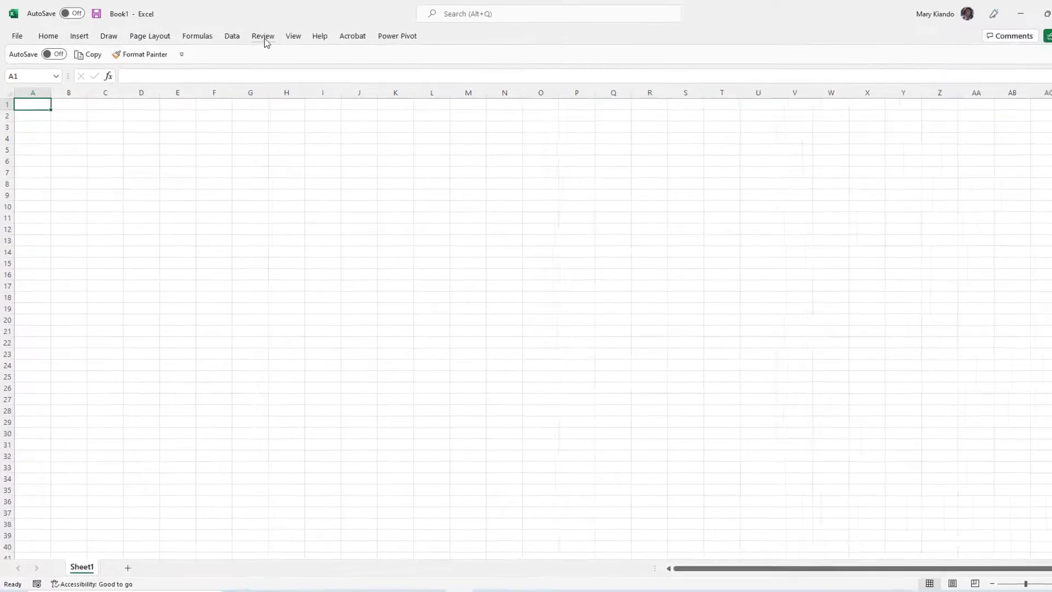
right_click(271, 40)
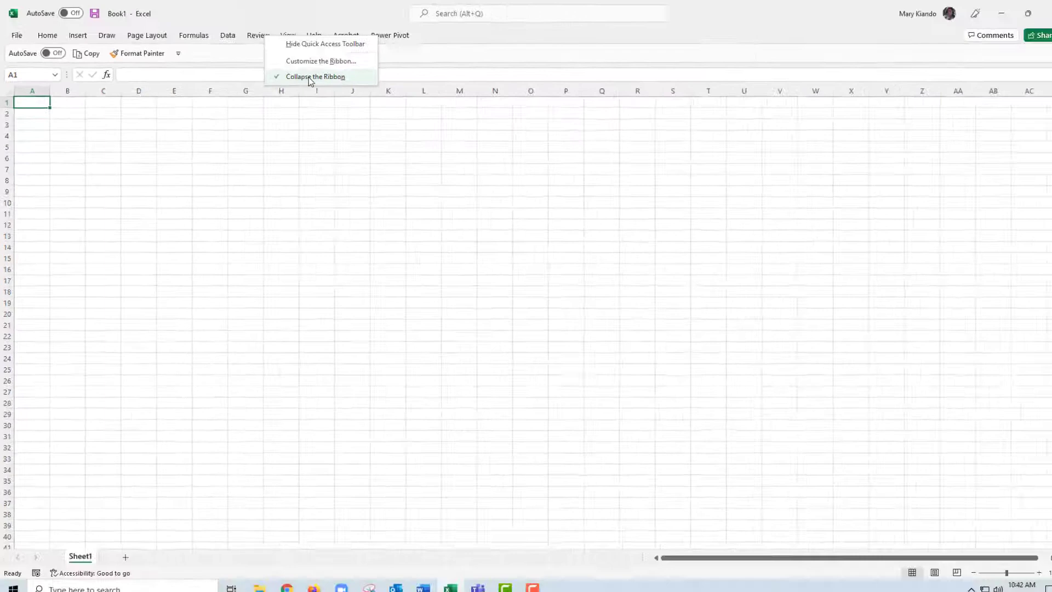
left_click(310, 79)
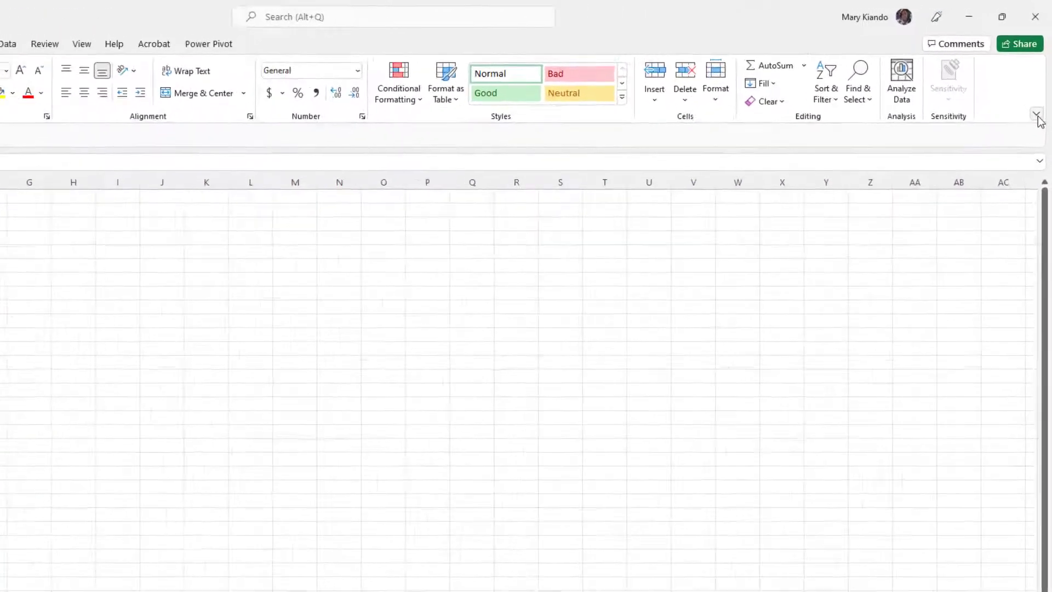
left_click(1038, 91)
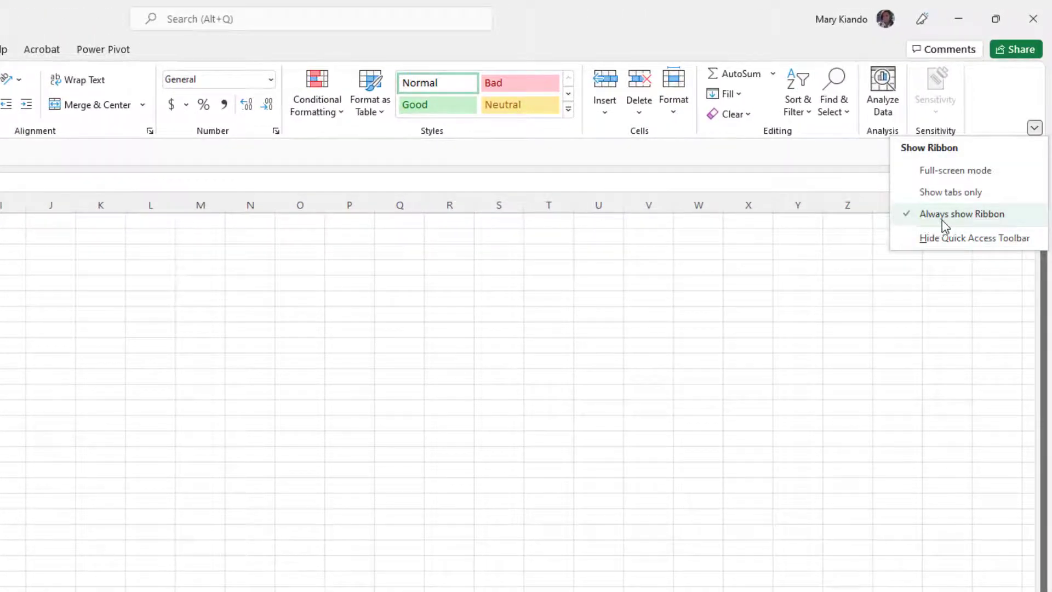
left_click(997, 218)
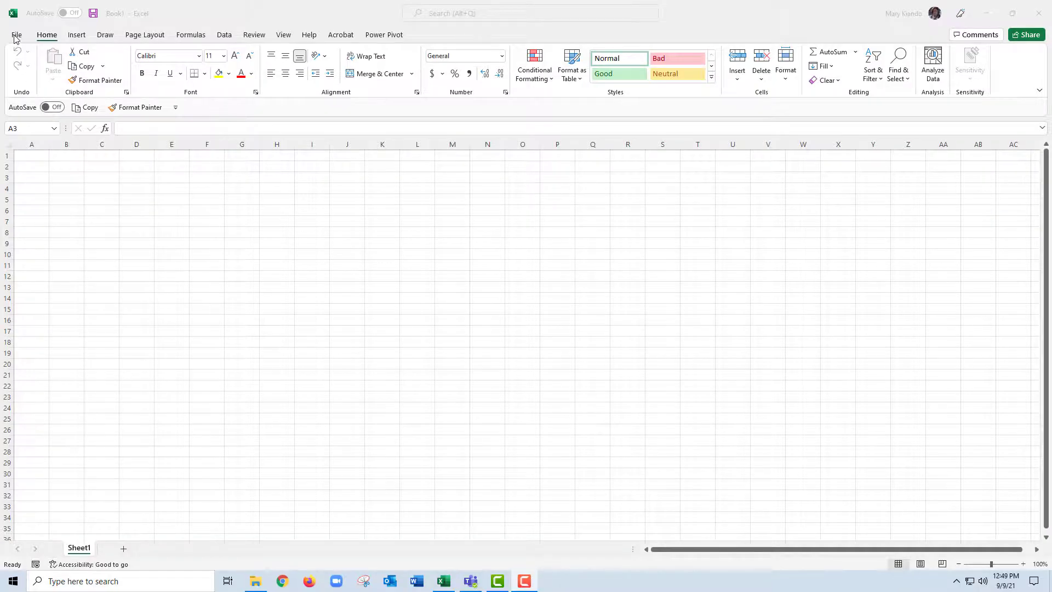
- Examine the New, Open, Info and Save As pages of the File view for Book1
left_click(16, 37)
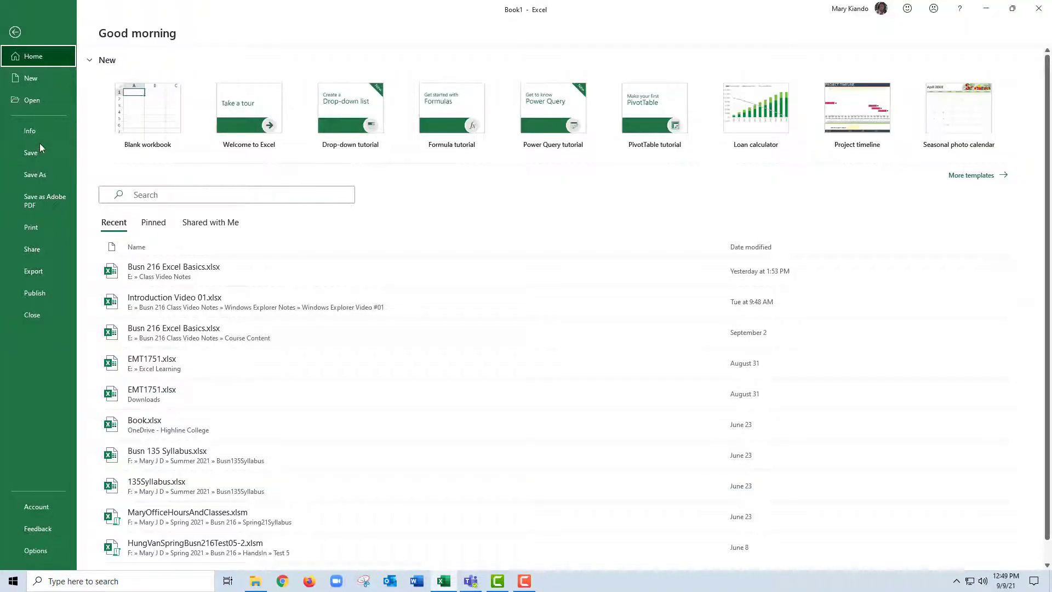
left_click(35, 78)
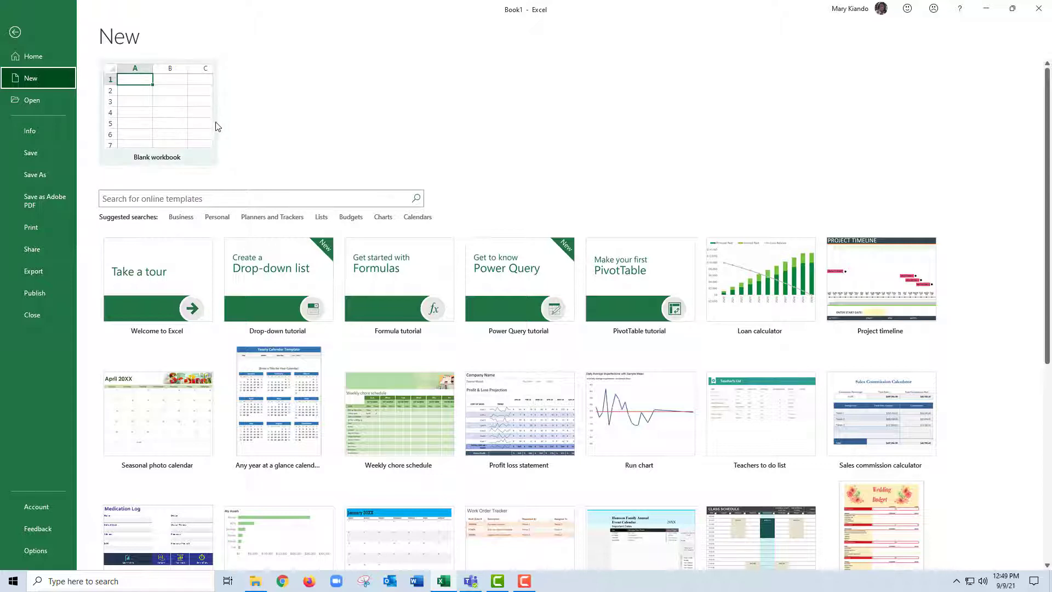
left_click(33, 101)
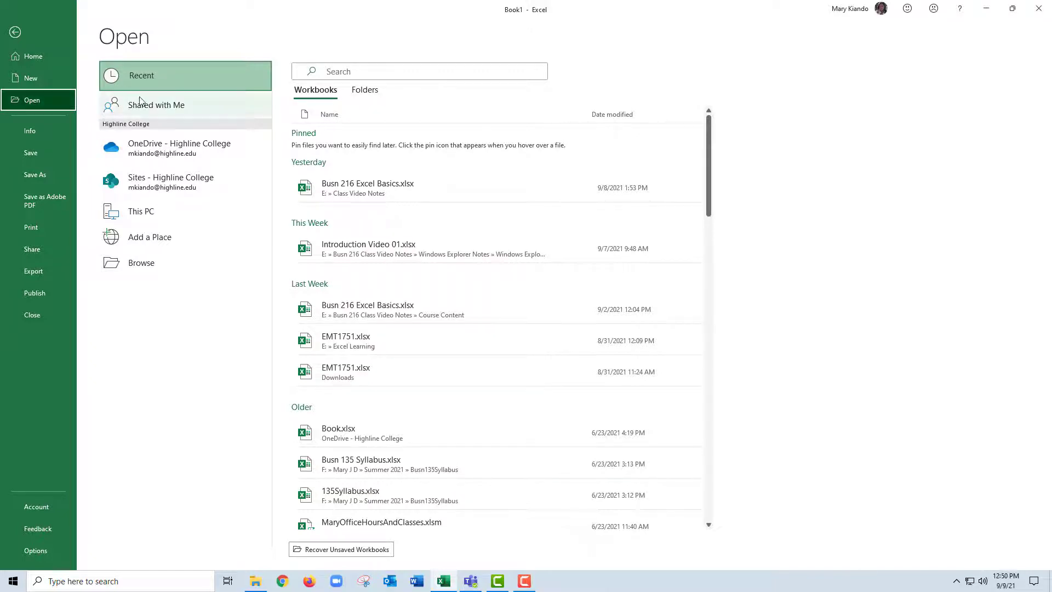
key("ctrl+o")
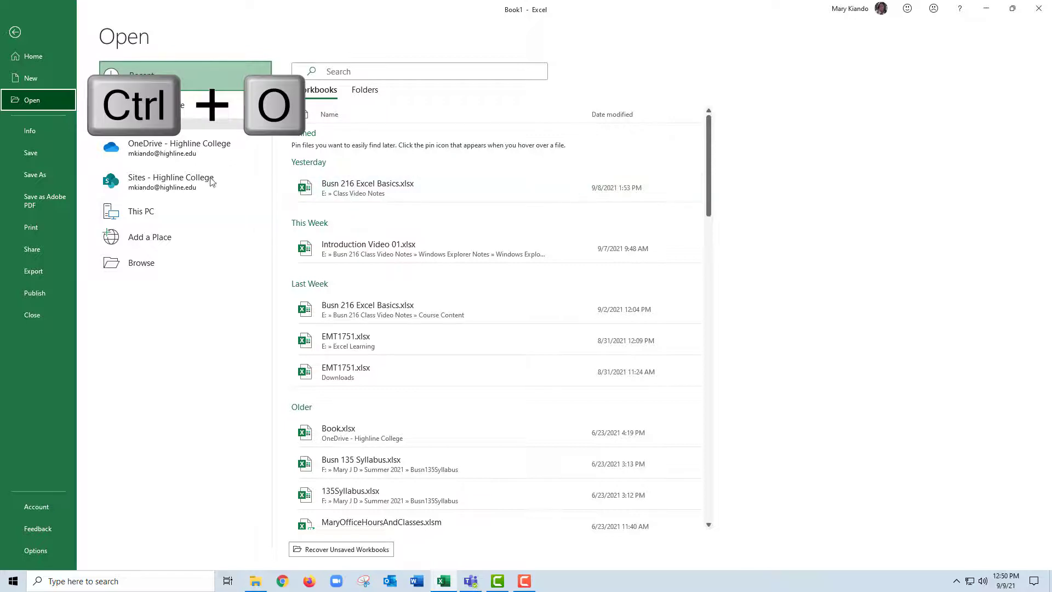
left_click(42, 132)
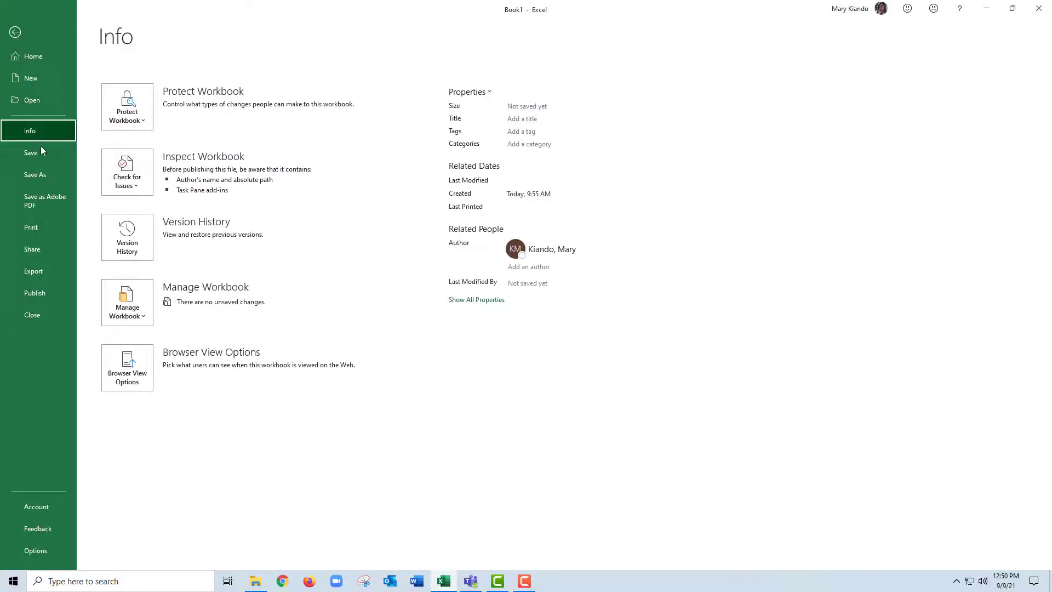
left_click(40, 154)
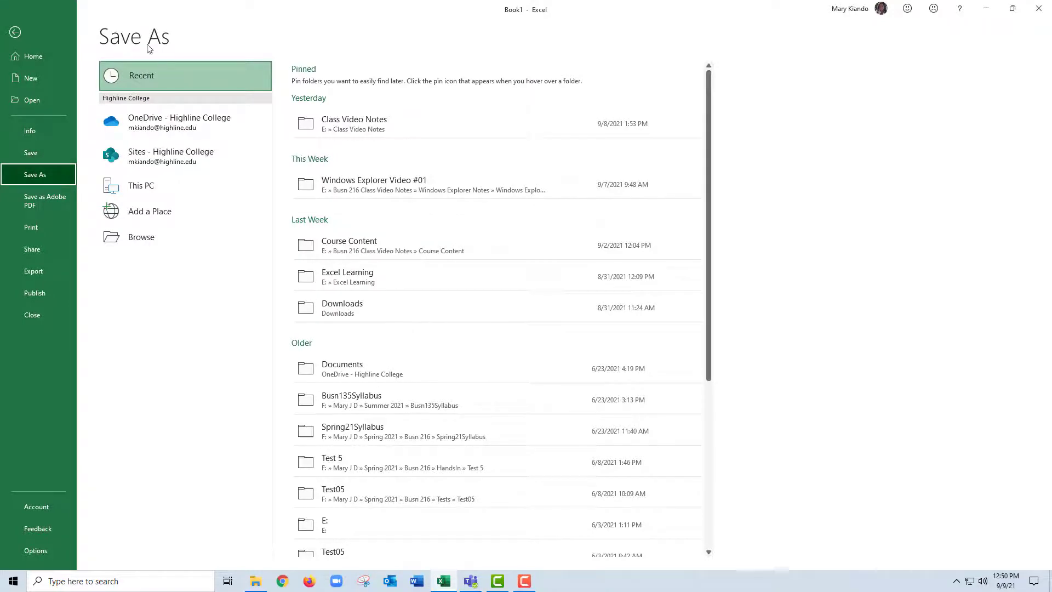
left_click(45, 152)
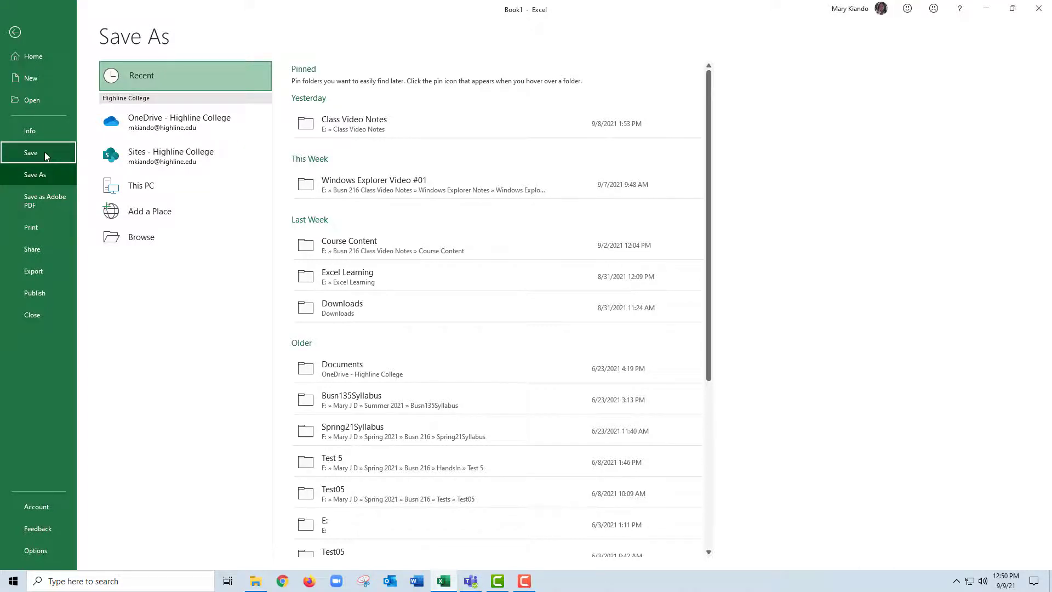
key("ctrl+s")
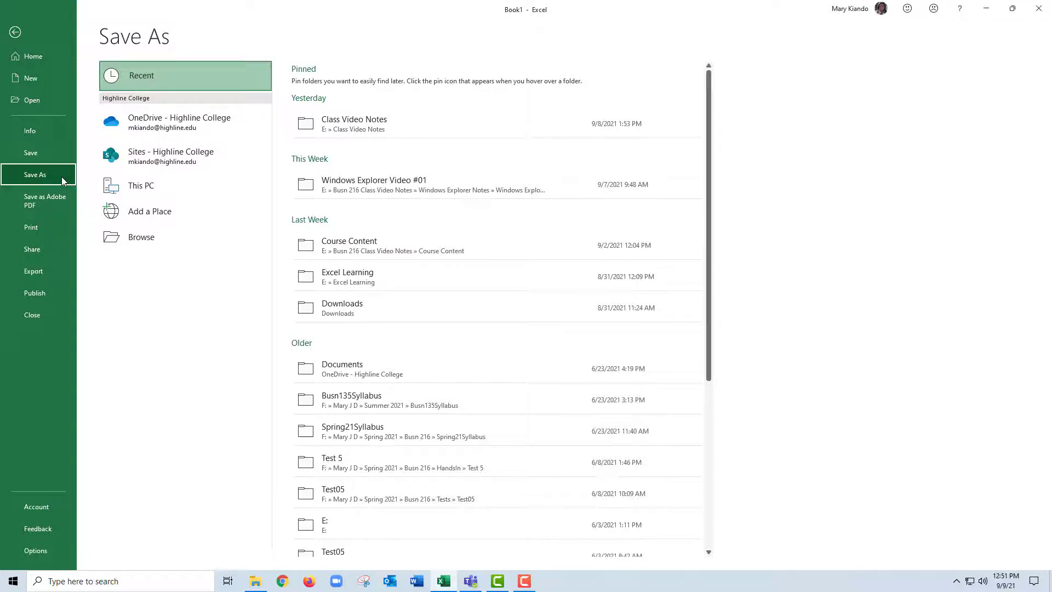
key("F12")
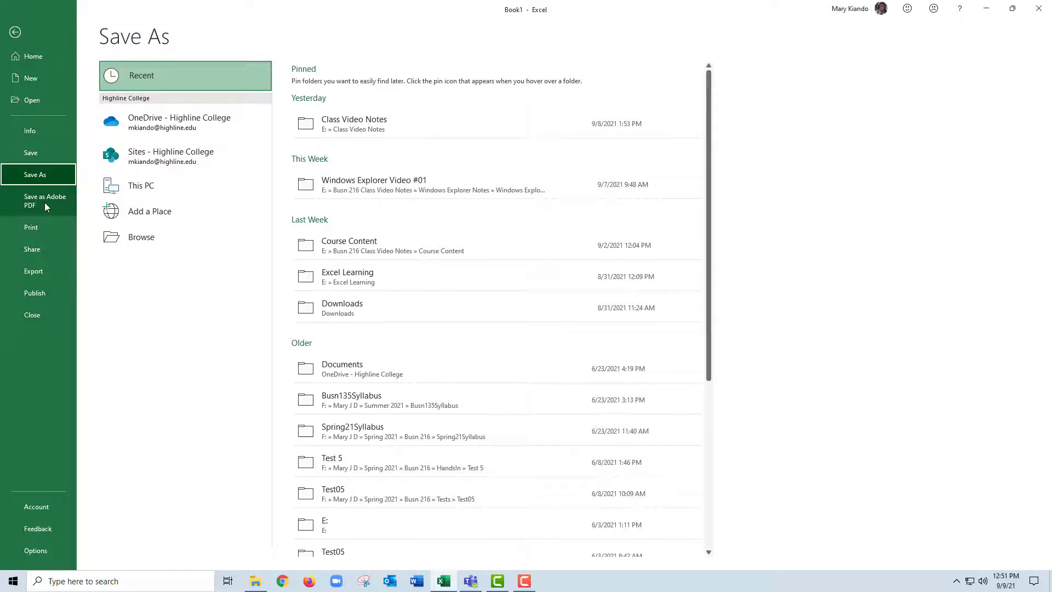
- Examine the Print and Account pages of the File view for Book1
left_click(38, 229)
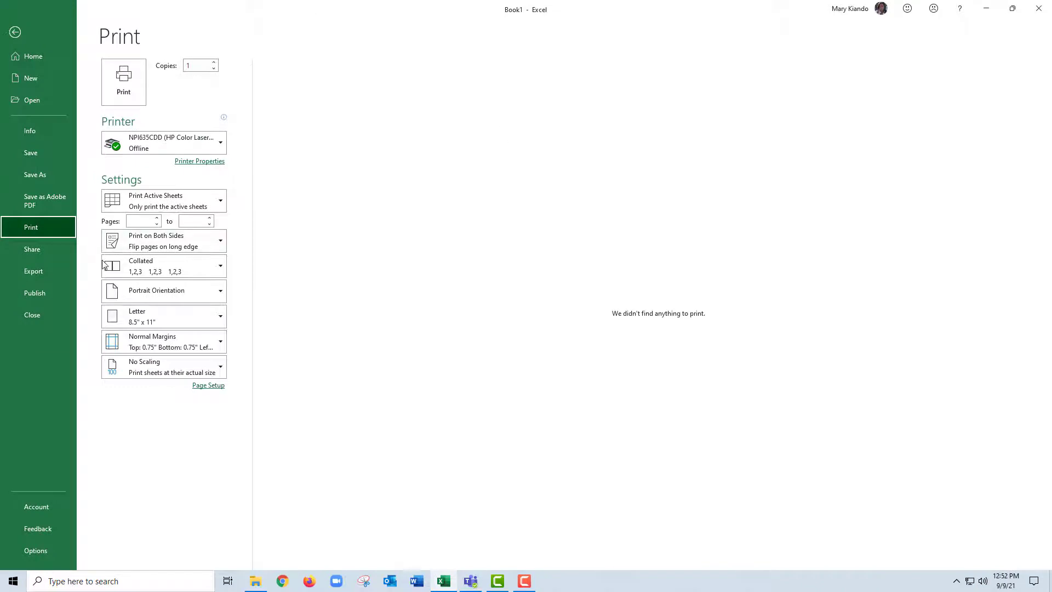
left_click(37, 506)
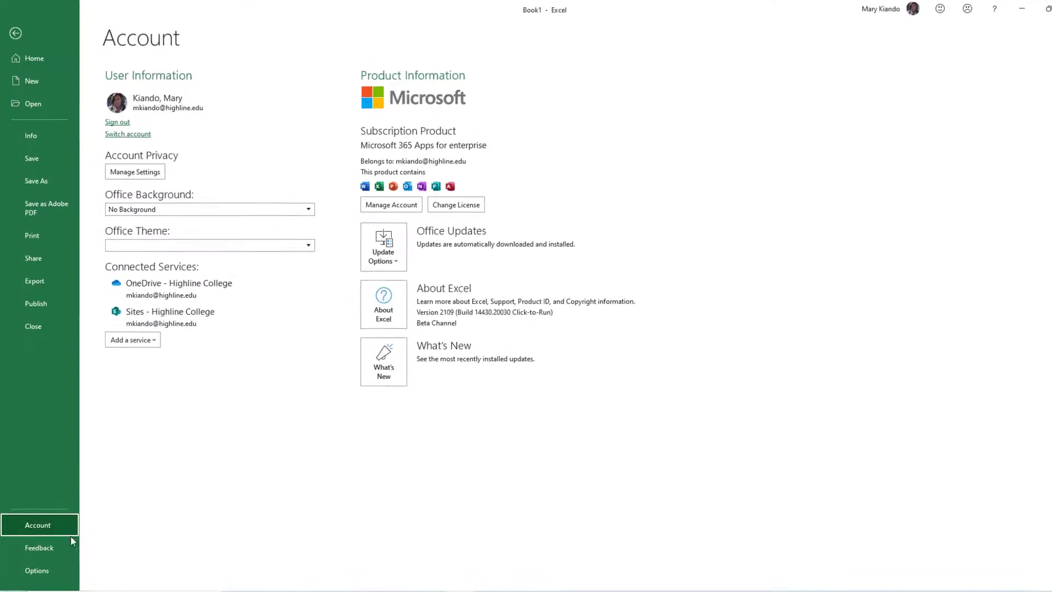
left_click(36, 553)
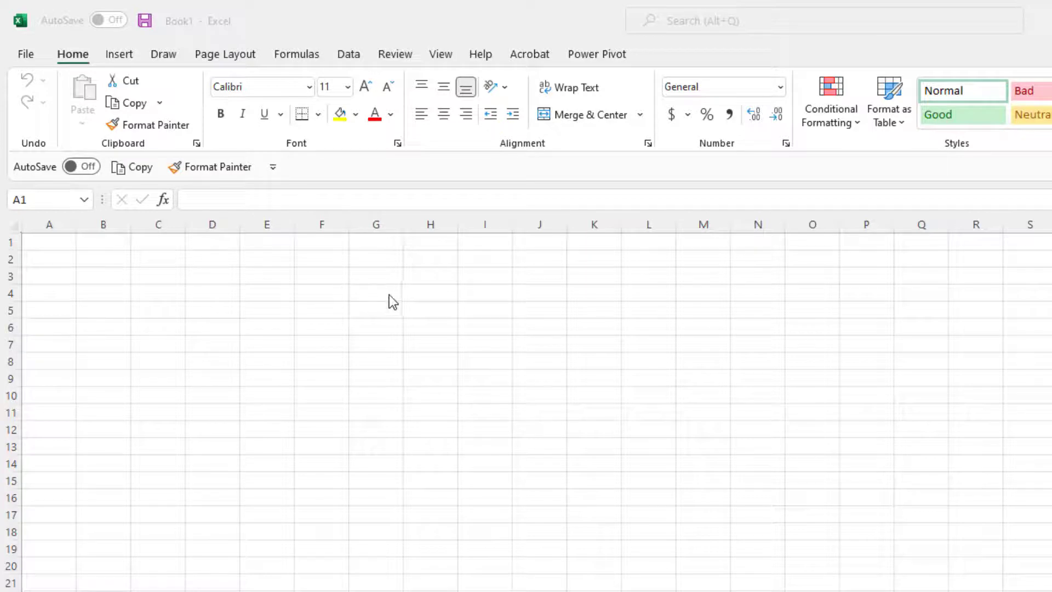
left_click(25, 54)
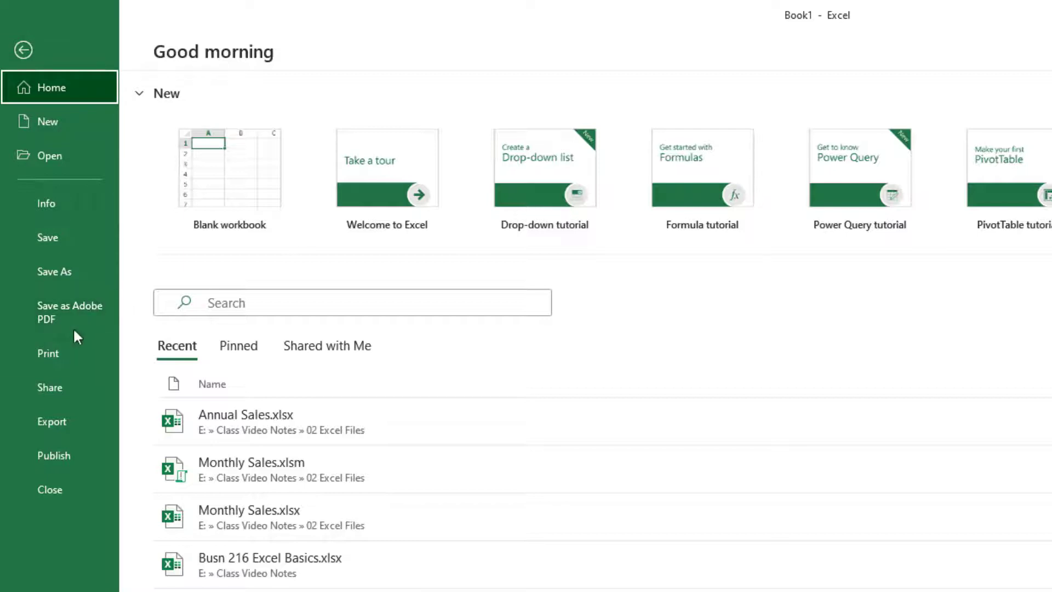
left_click(62, 239)
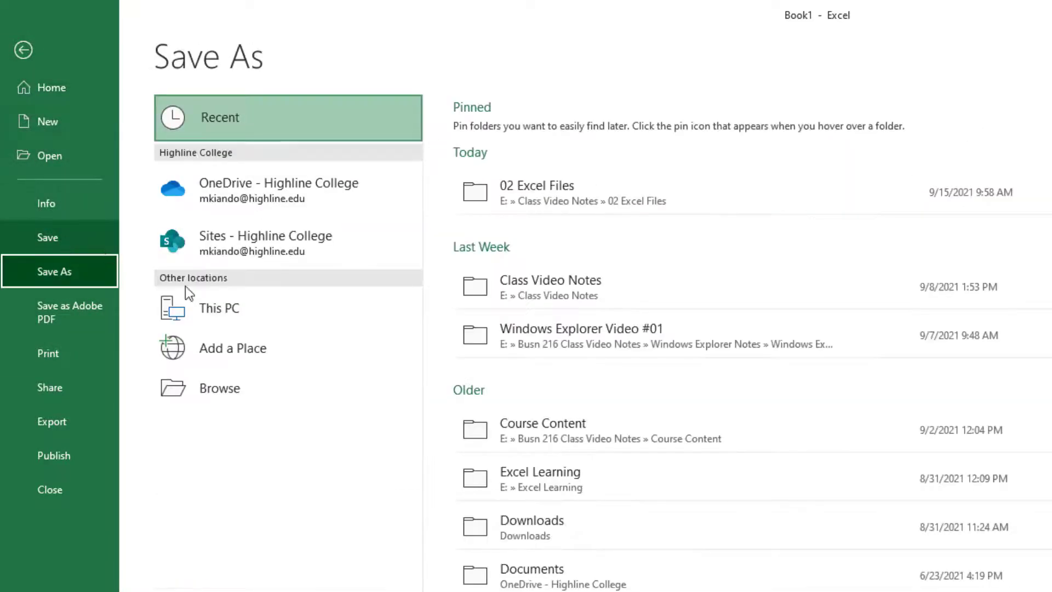
left_click(203, 335)
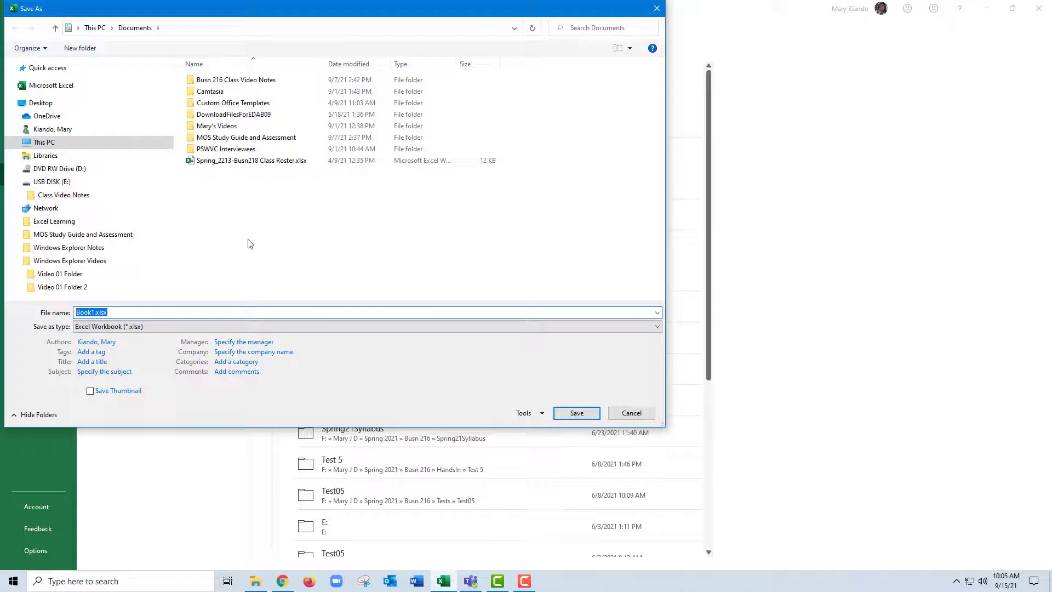
key("Escape")
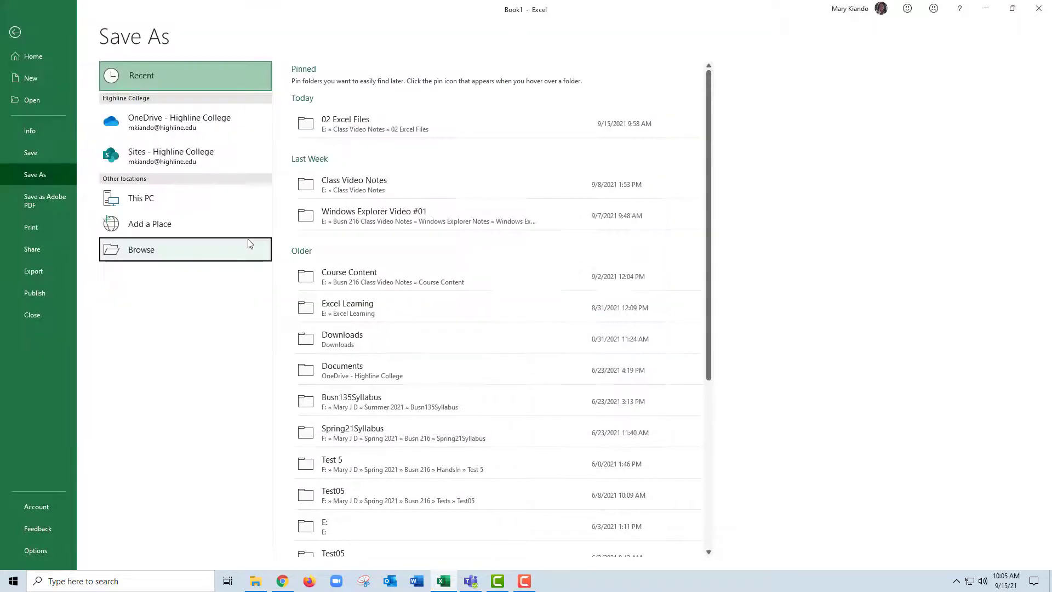
key("Escape")
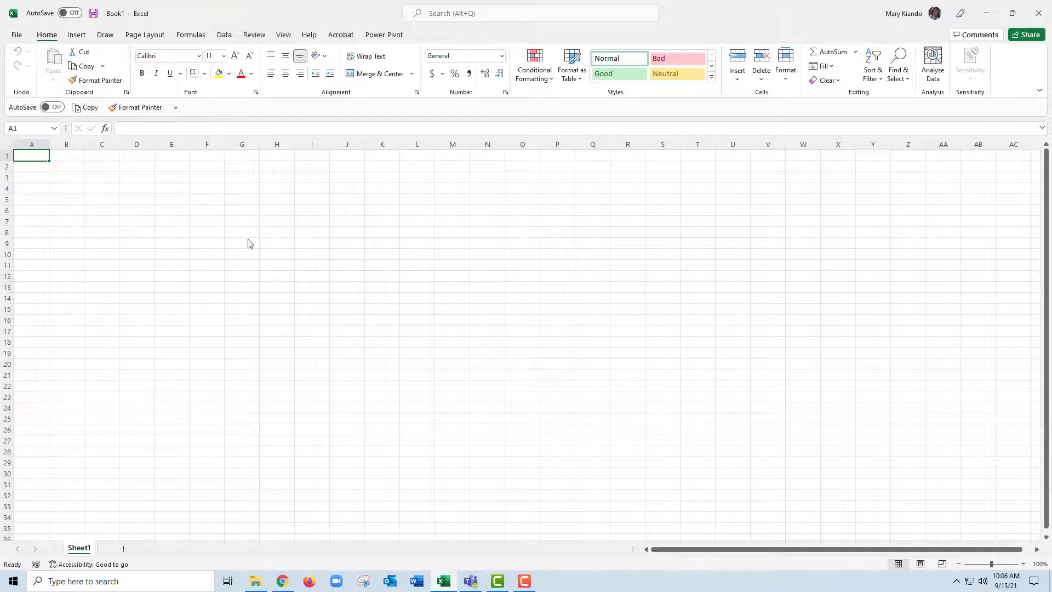
- Save Book1 as Monthly Sales in Excel Workbook (*.xlsx) format in USB DISK (E:) > Class Video Notes > 02 Excel Files
key("F12")
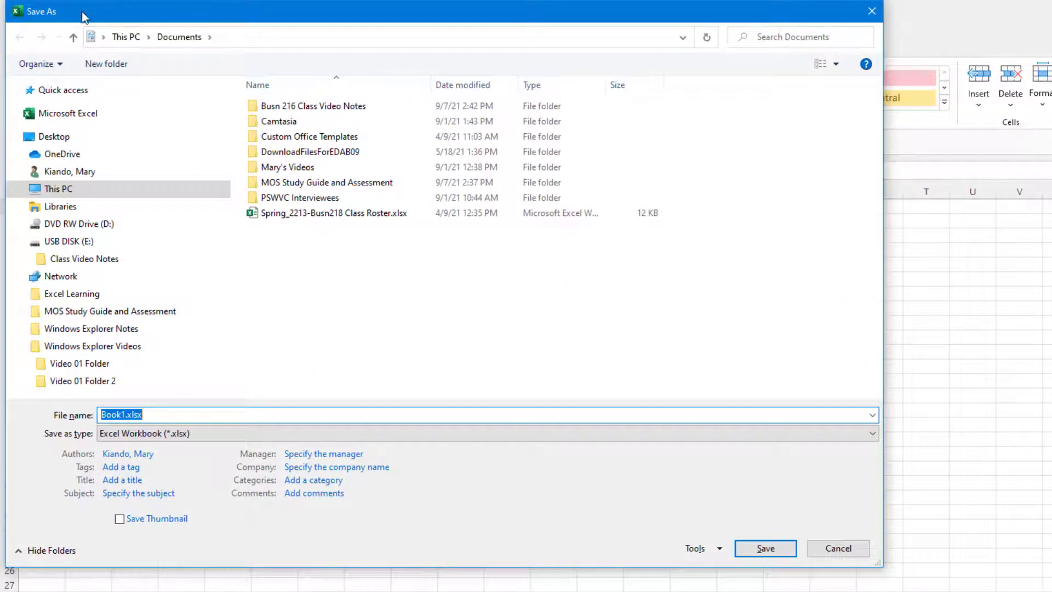
left_click(108, 245)
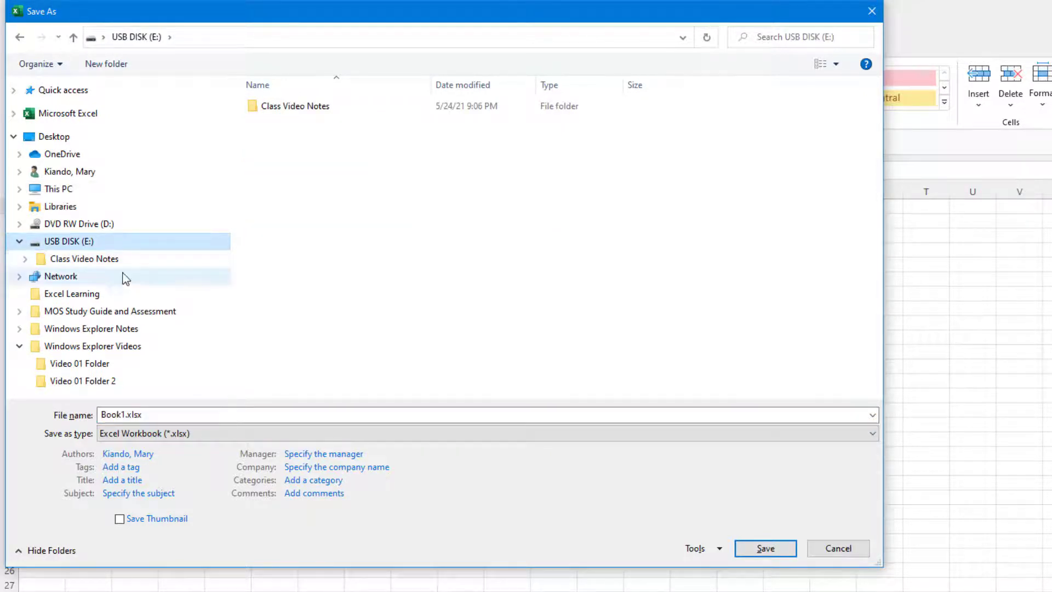
left_click(25, 261)
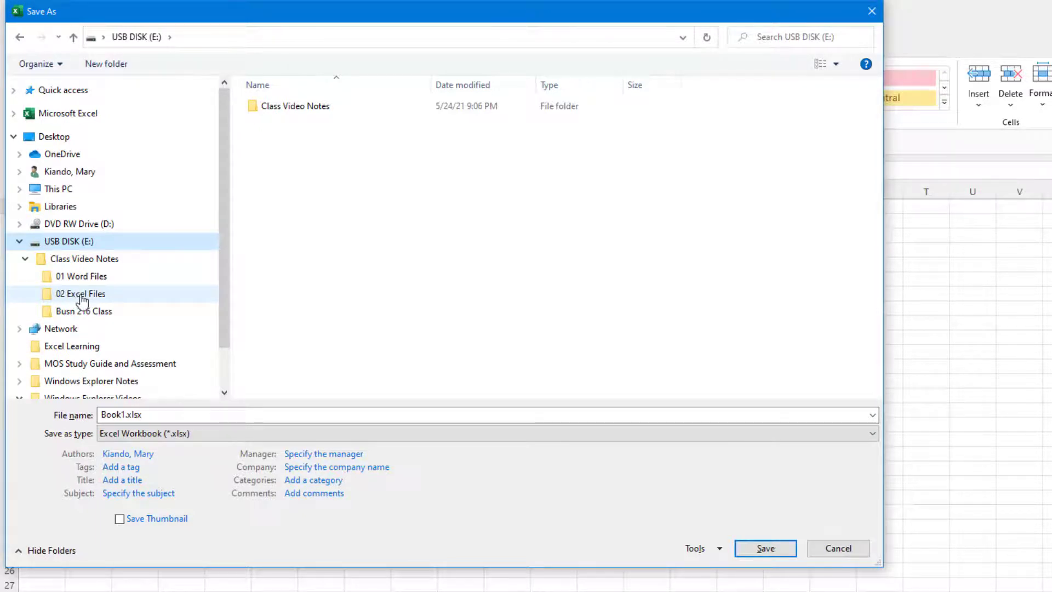
left_click(82, 299)
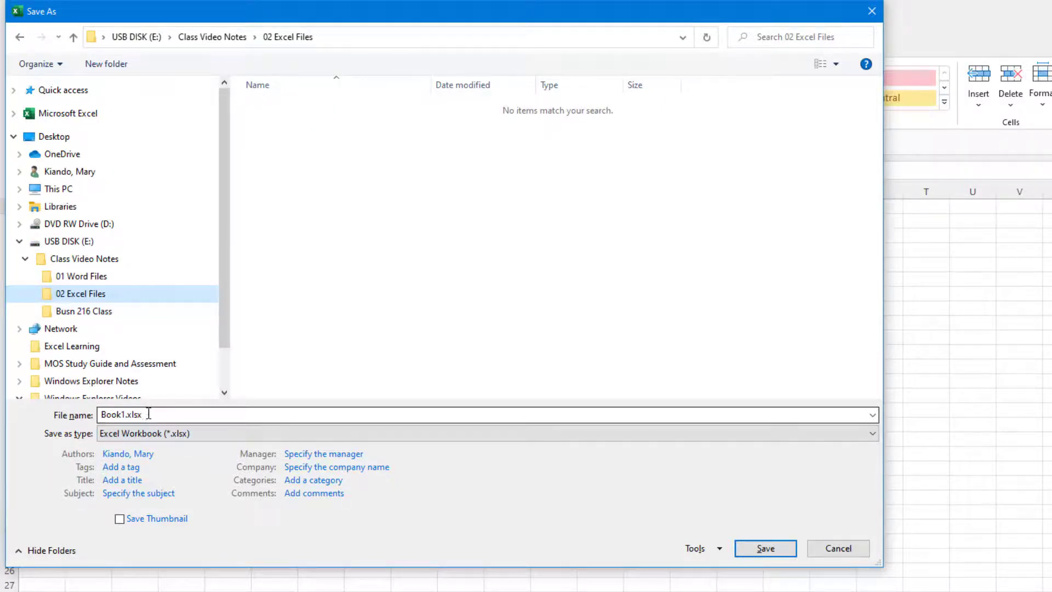
left_click(148, 416)
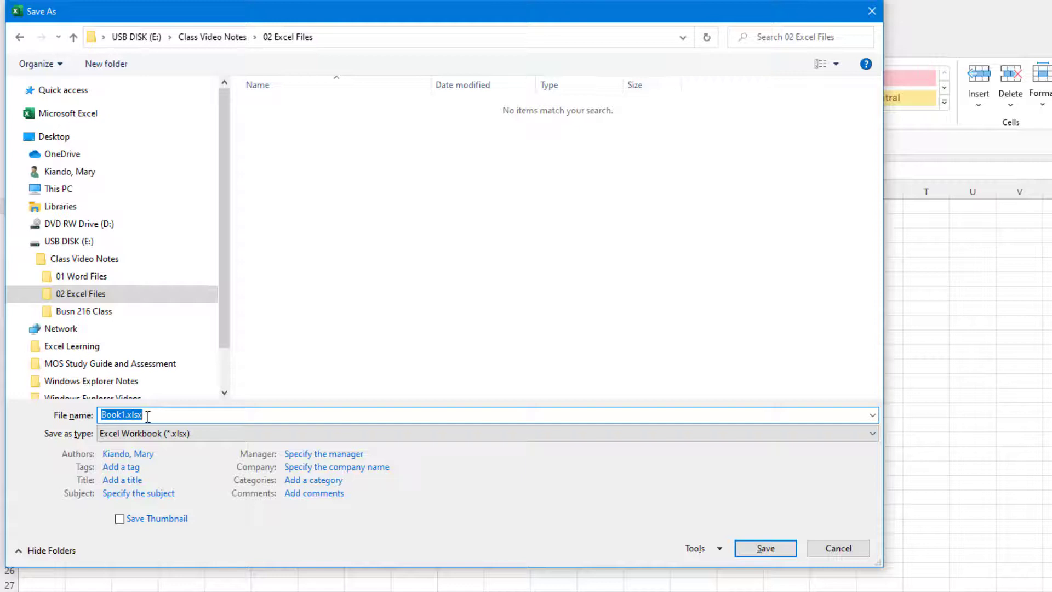
type("Monthly Sales")
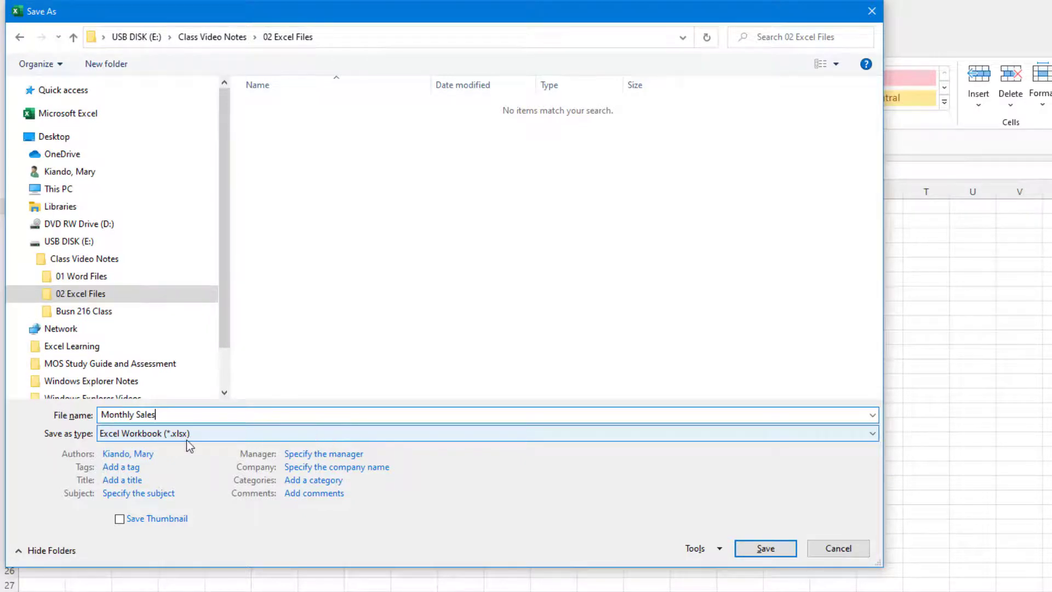
left_click(872, 435)
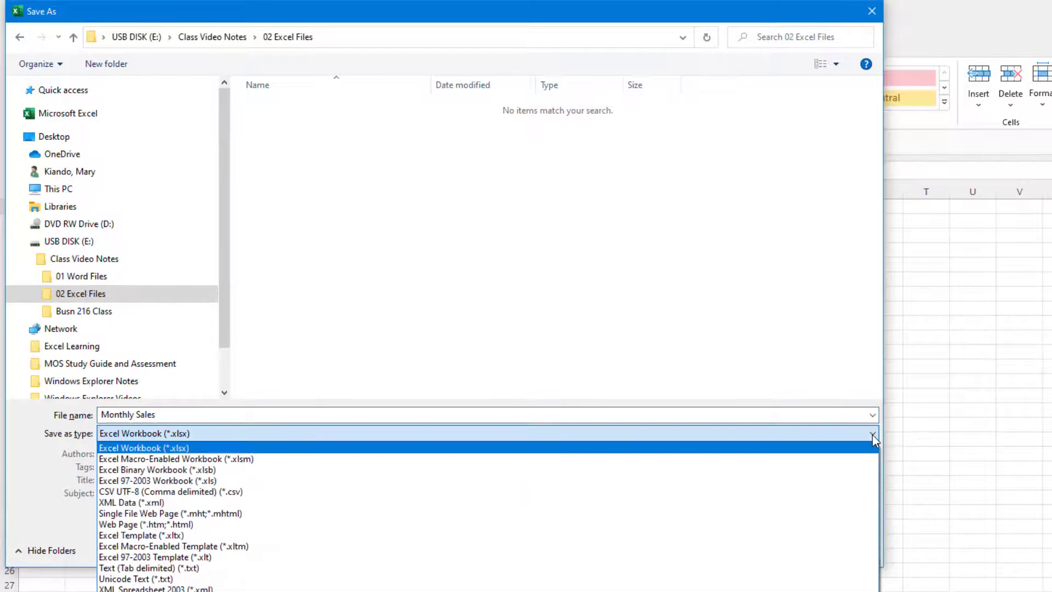
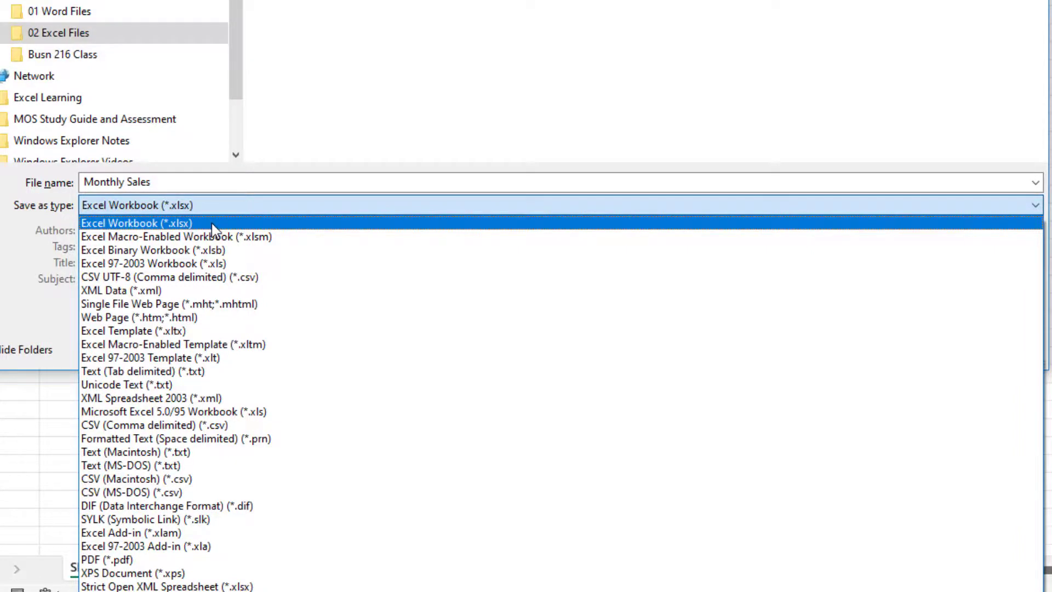
left_click(213, 226)
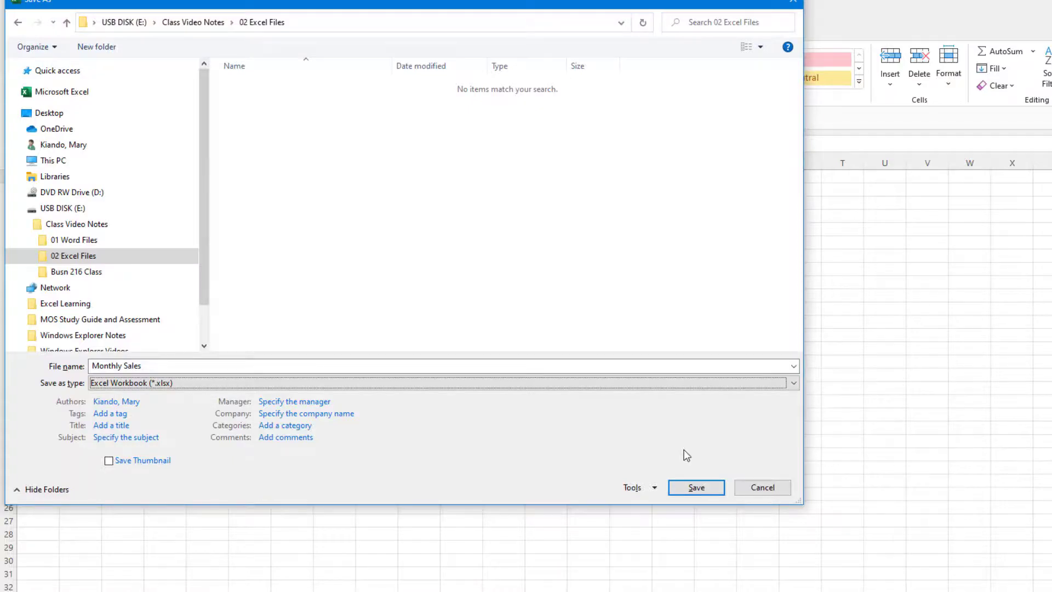
left_click(695, 487)
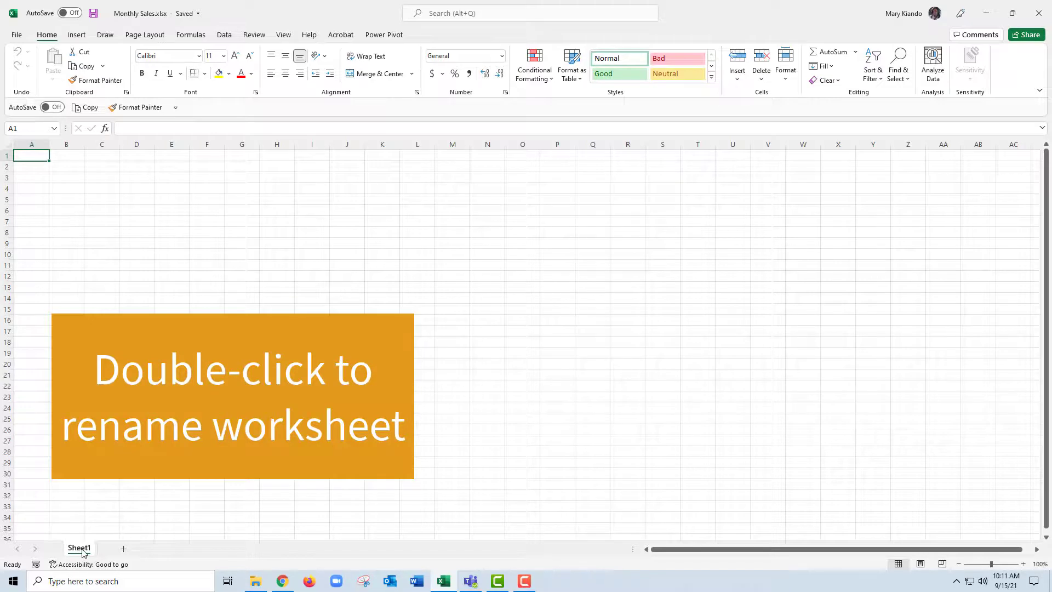
- Rename the worksheet Sheet1 as August Sales
double_click(80, 549)
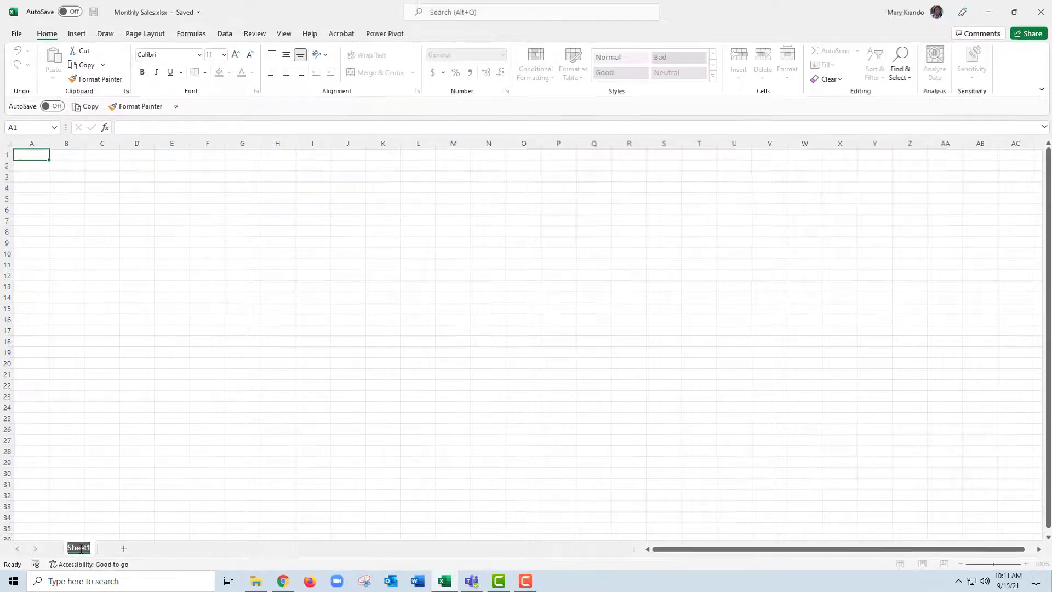
type("August")
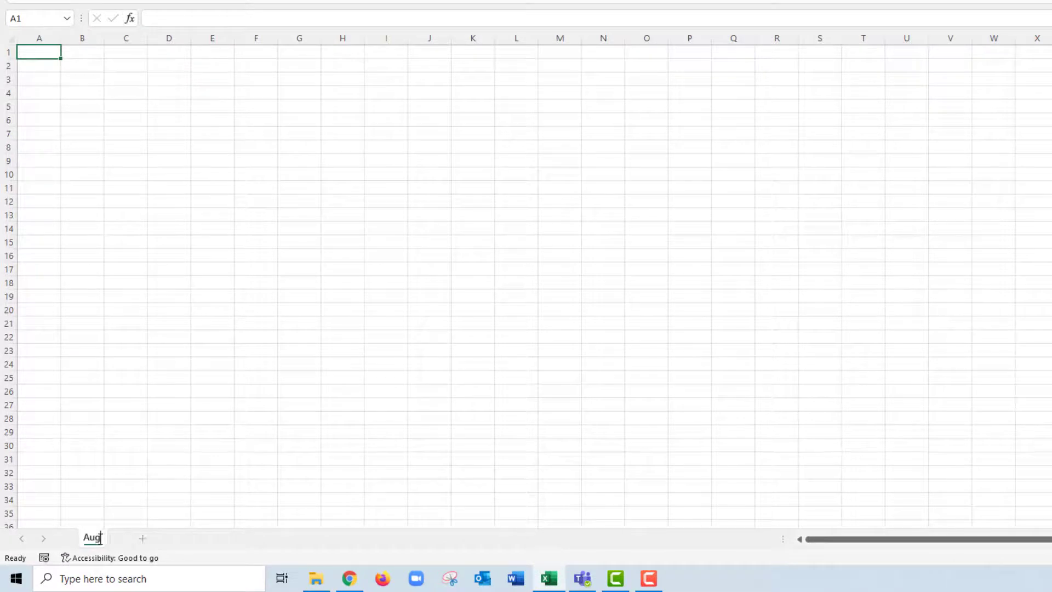
type(" Salesa")
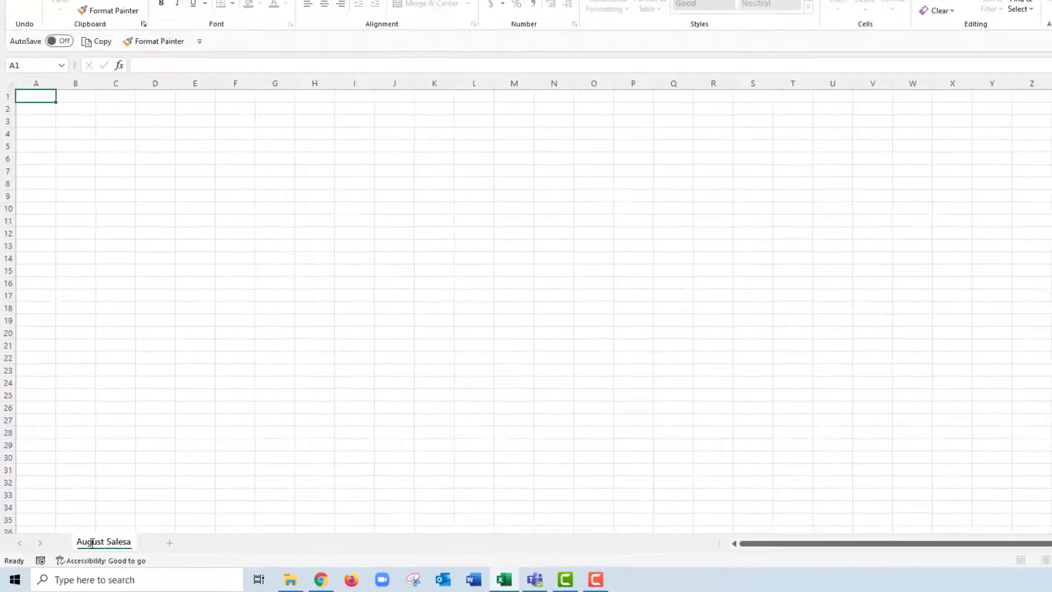
key("BackSpace")
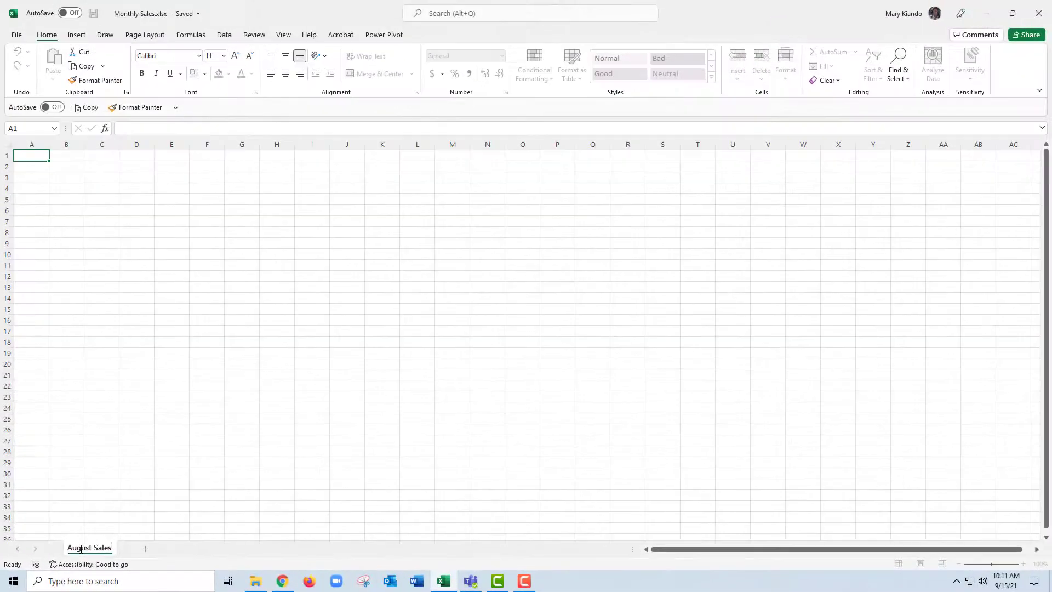
key("Return")
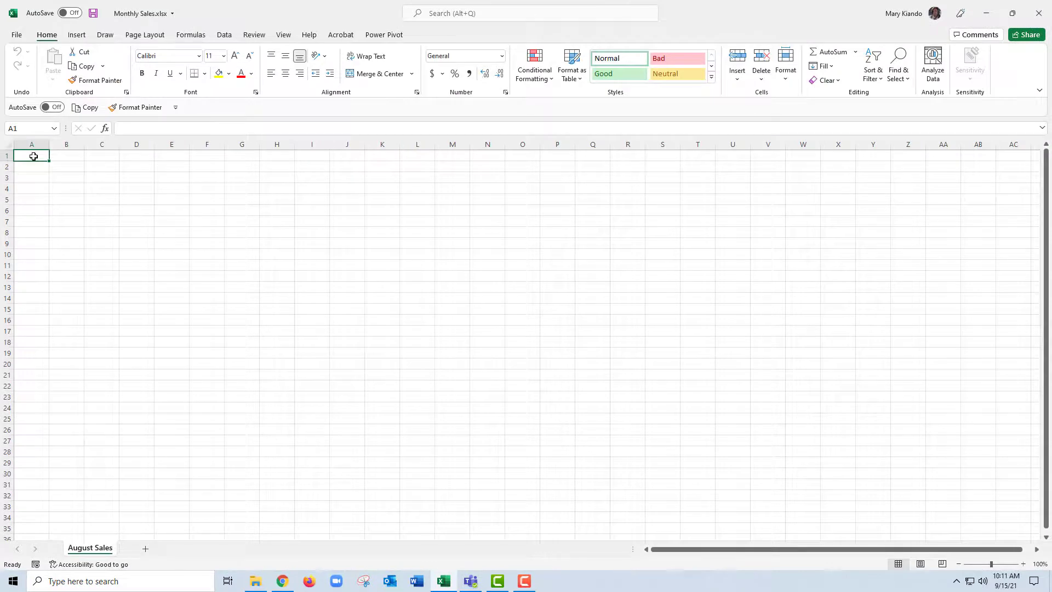
- Enter the headers Product, Quantity and Price in cells A1 to C1 and save the workbook
type("P")
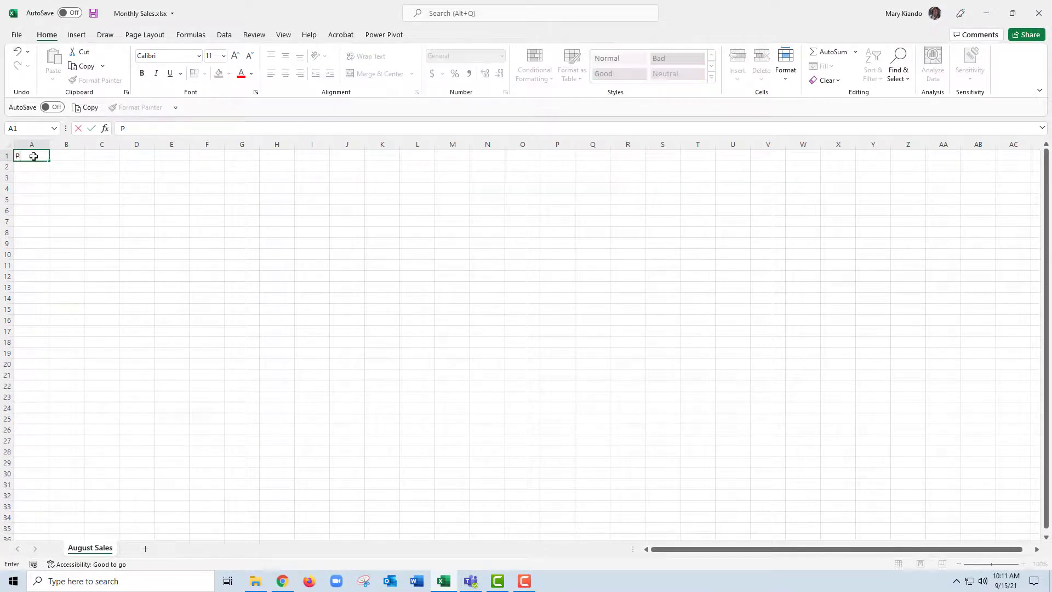
type("roduct")
key("Tab")
type("Quantity")
key("Tab")
type("Price")
key("Return")
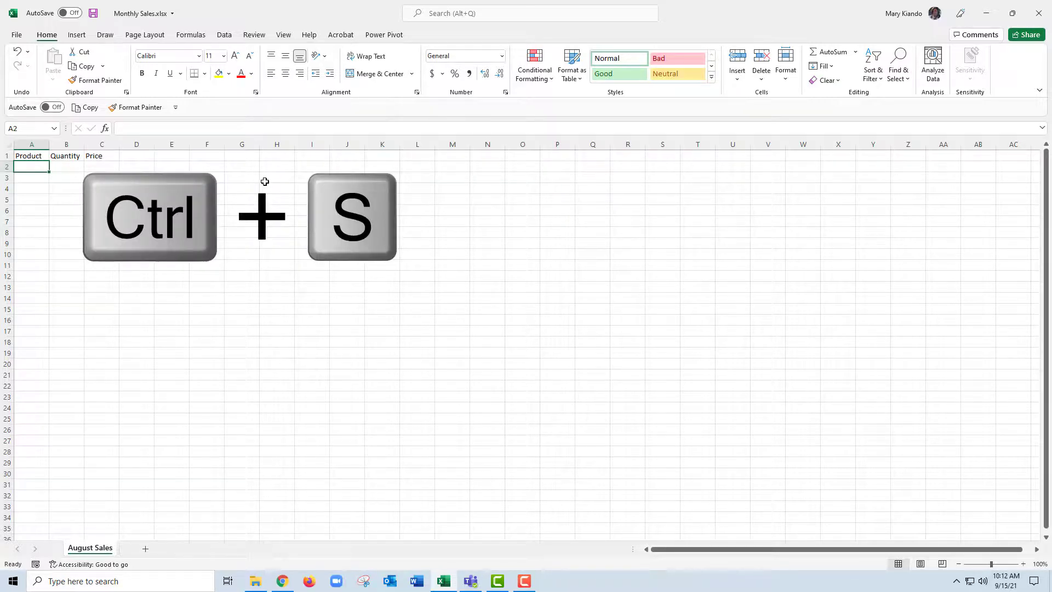
key("ctrl+s")
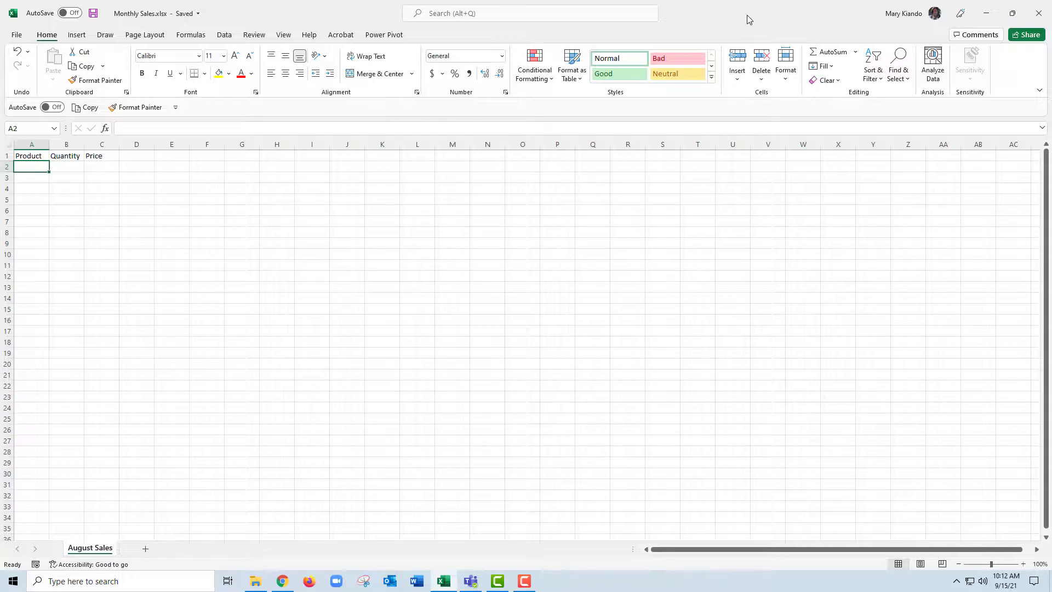
- Close Excel and reopen Monthly Sales.xlsx from the 02 Excel Files folder in File Explorer
key("alt+F4")
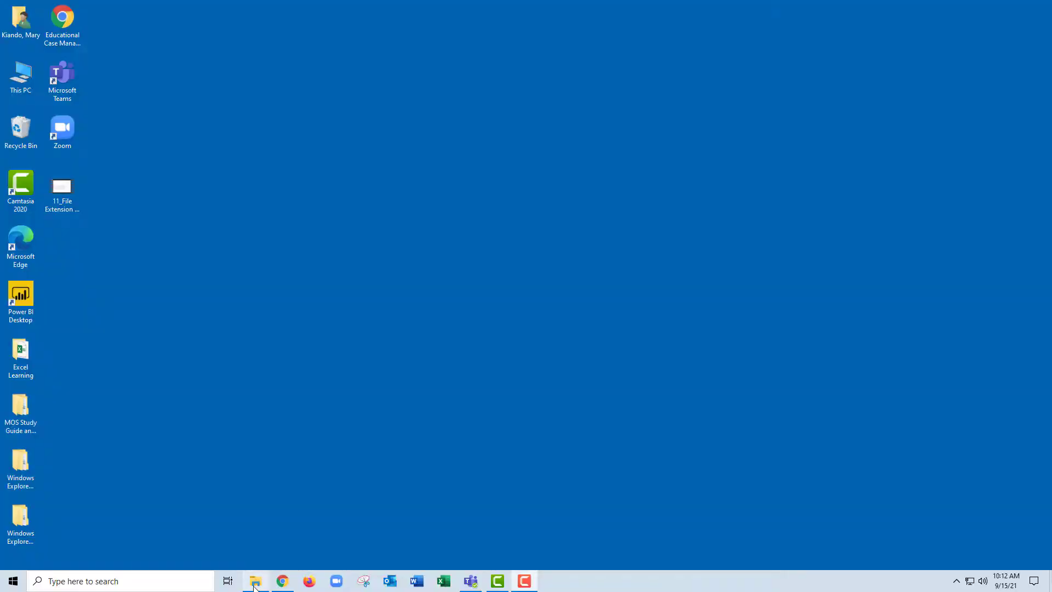
mouse_move(255, 588)
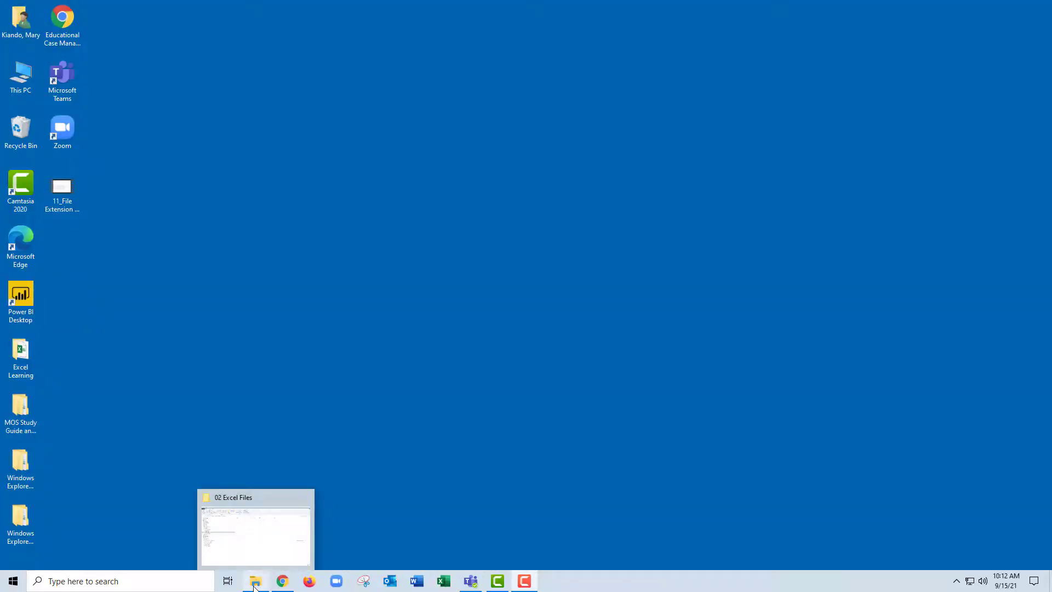
left_click(255, 586)
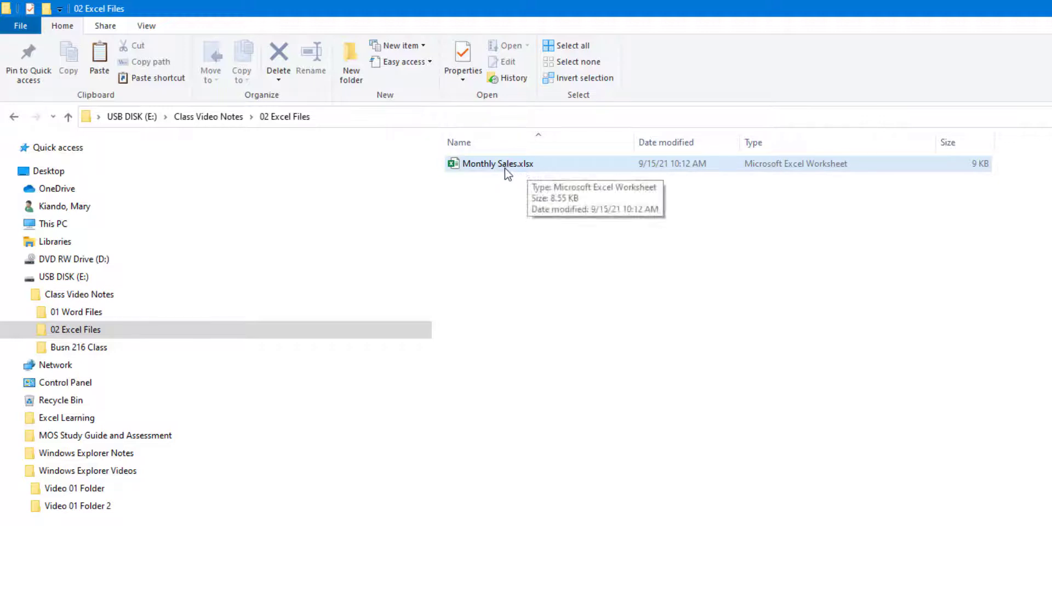
double_click(487, 166)
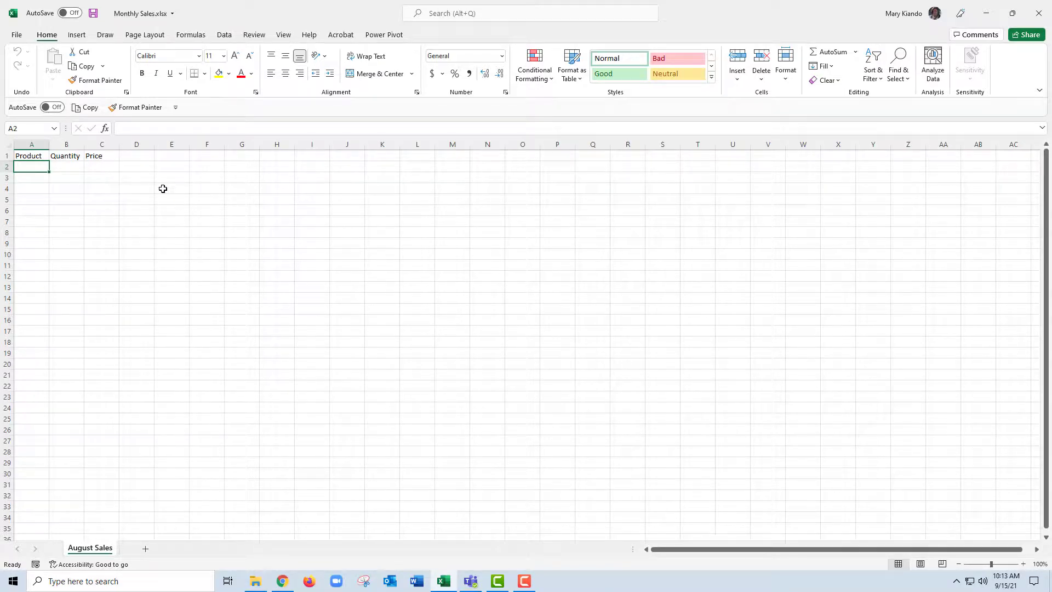
- Enter Kids Shoes, 10 and 32.75 in row 2 and auto-fit the width of column A
type("Kids Shoe")
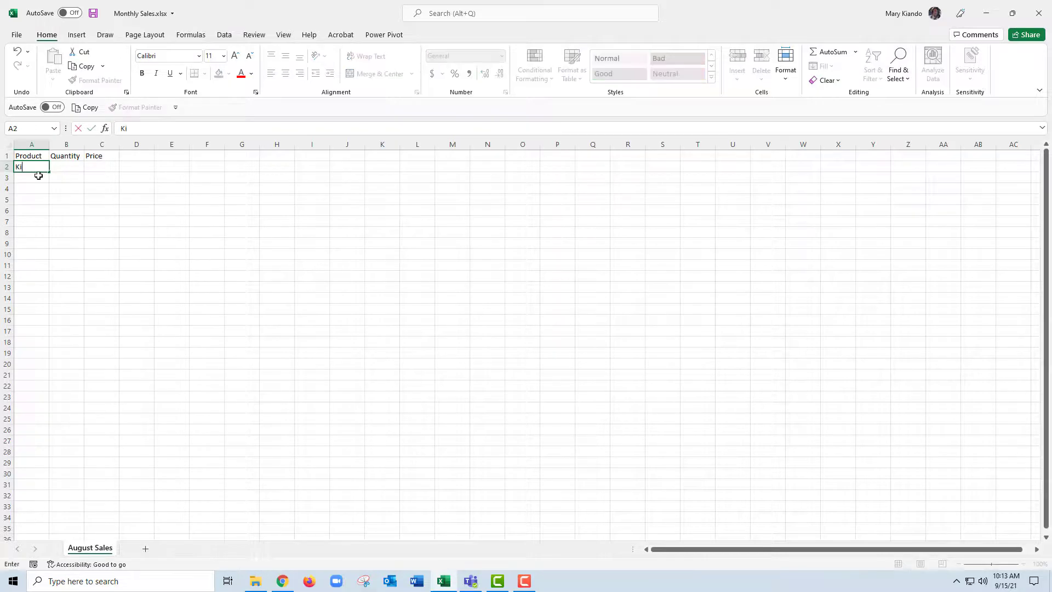
key("Tab")
type("10")
key("Tab")
type("32.75")
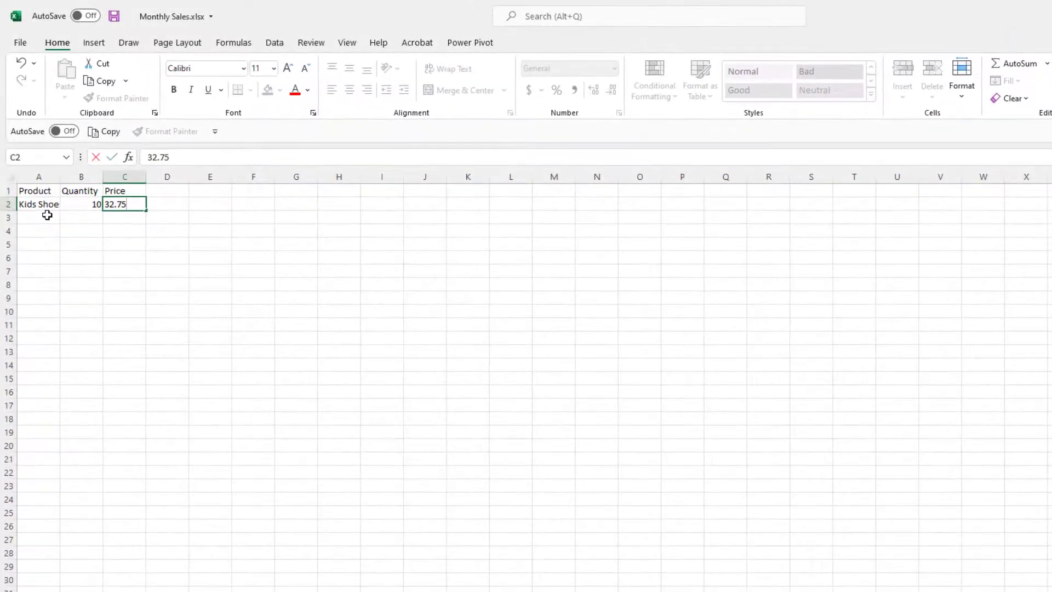
key("Return")
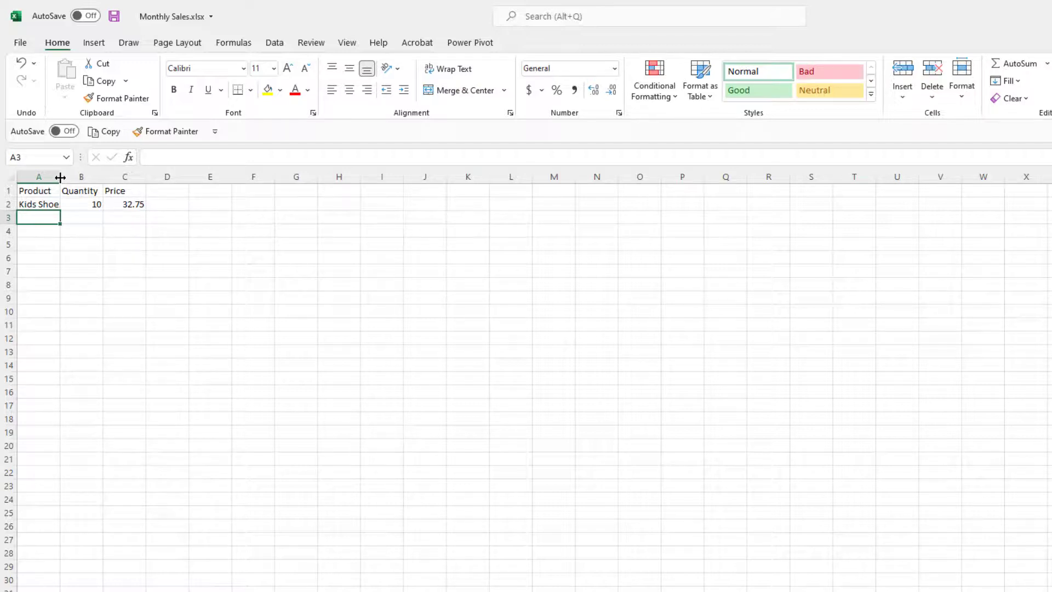
double_click(60, 177)
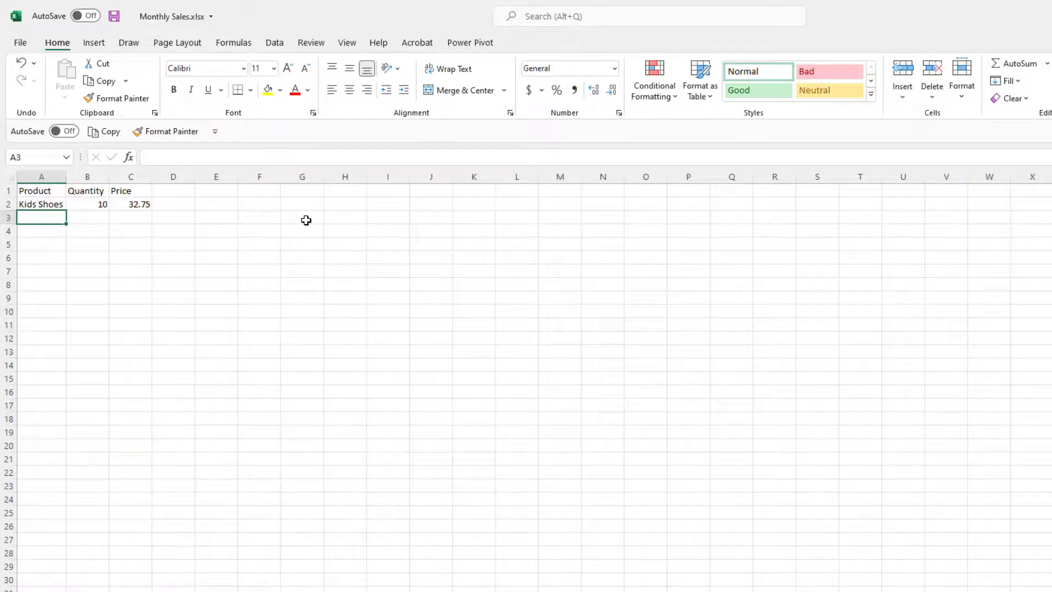
- Save a copy of the workbook as Annual Sales in the 02 Excel Files folder using Save As
key("F12")
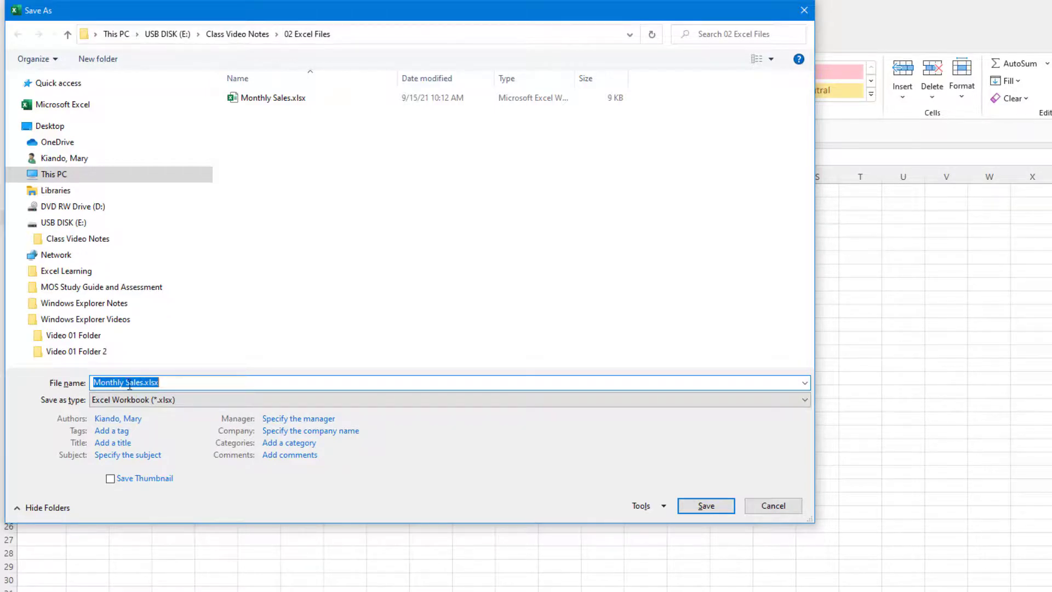
type("Ann")
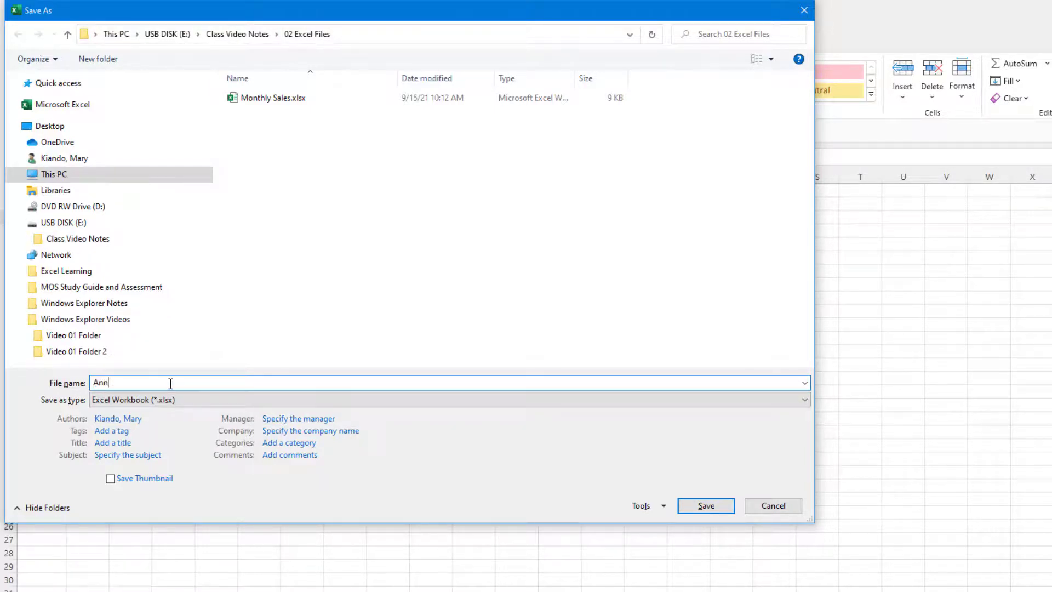
type("ual Sales")
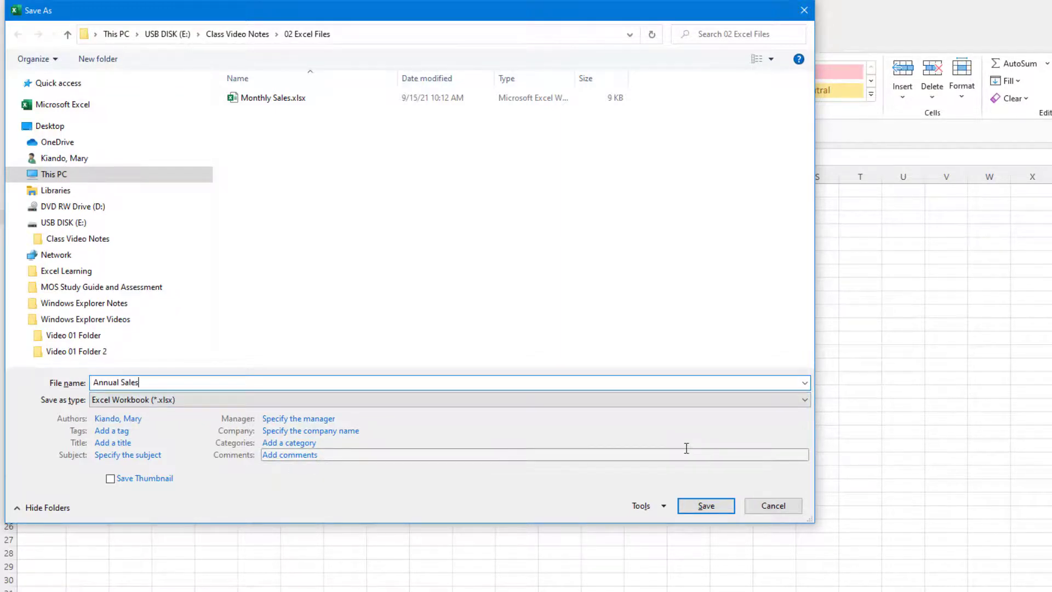
left_click(706, 507)
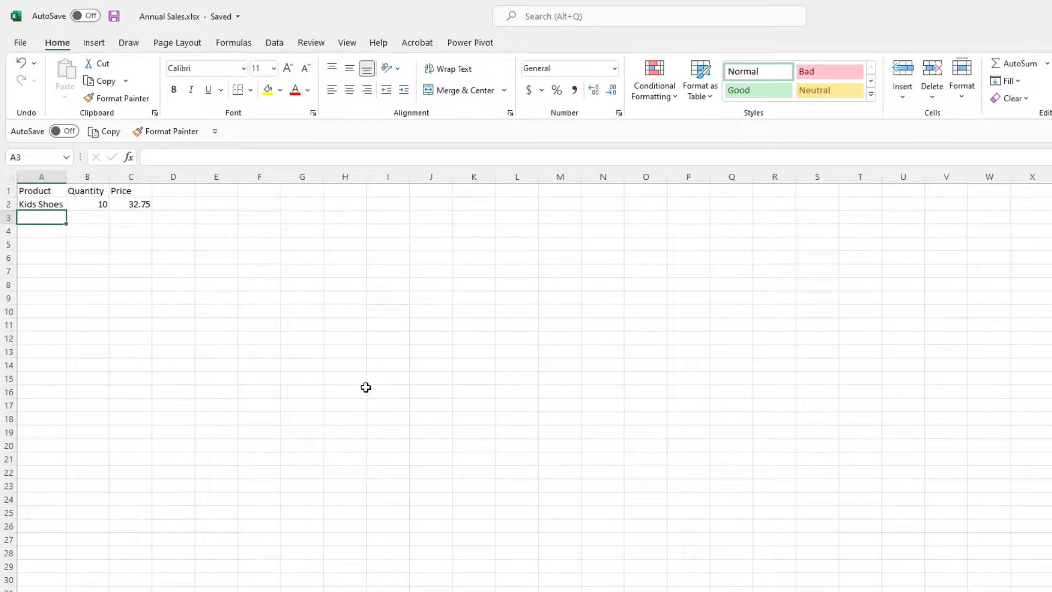
- Close Excel and reopen Monthly Sales.xlsx from the 02 Excel Files folder in File Explorer
key("alt+F4")
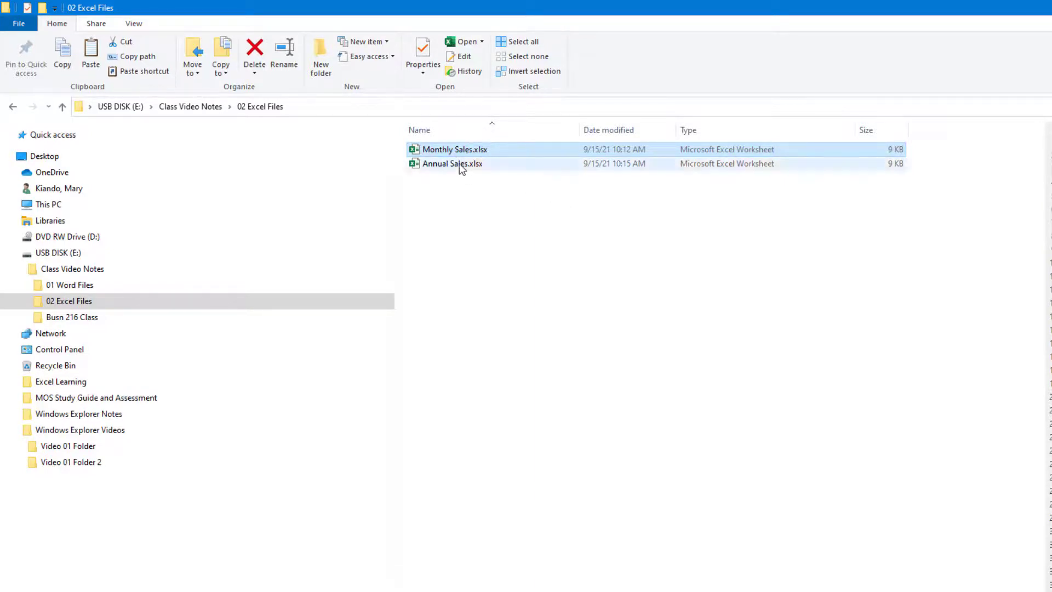
mouse_move(451, 153)
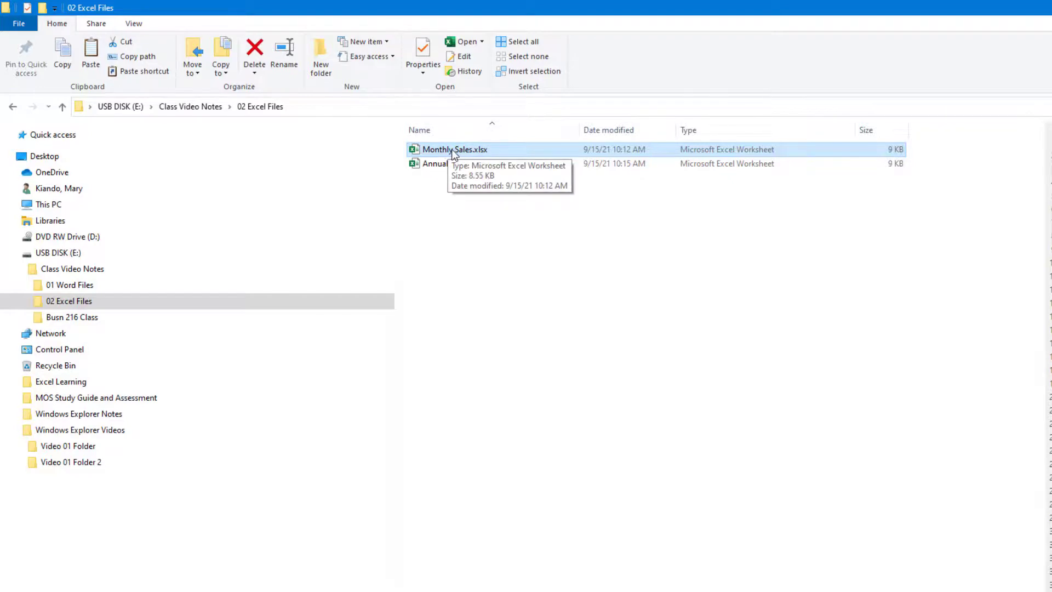
double_click(452, 151)
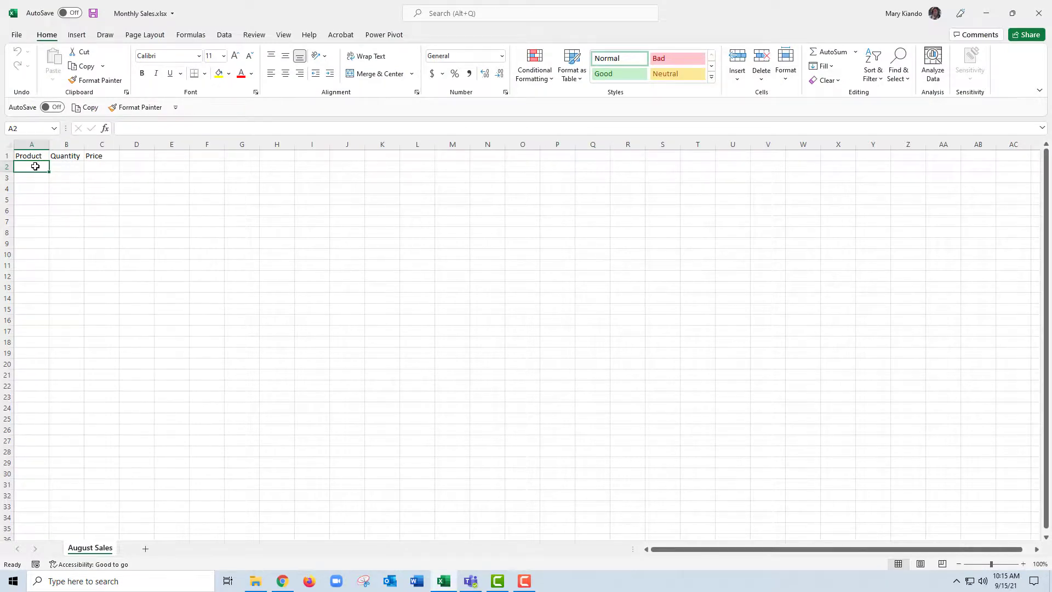
- Enter Baby Rummage, 20 and 25.25 in cells A2 to C2 and auto-fit the width of column A
type("Baby")
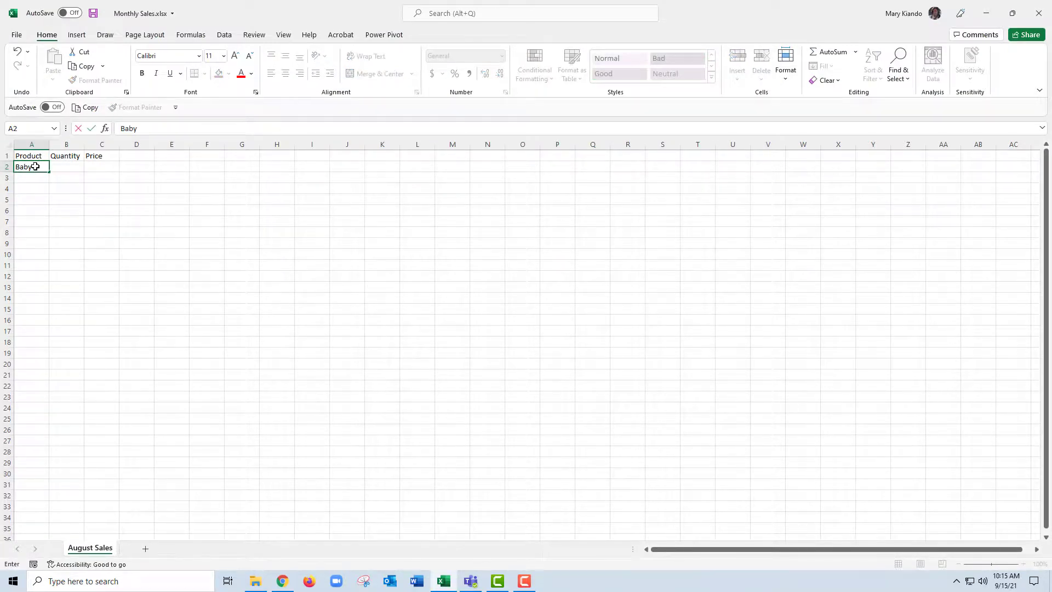
type(" Plum")
key("Tab")
type("20")
key("Tab")
type("25.25")
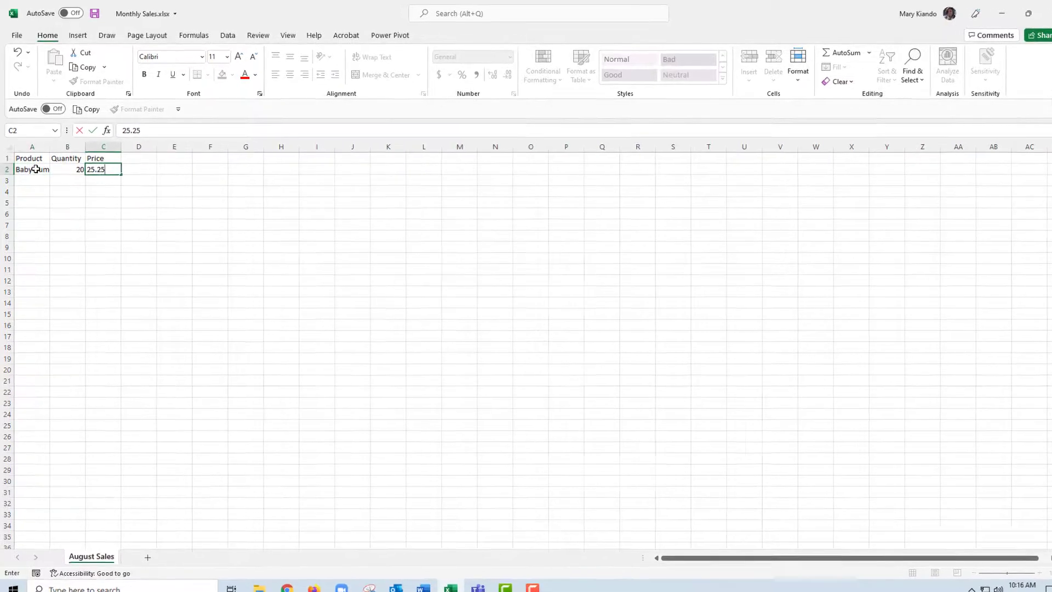
key("Return")
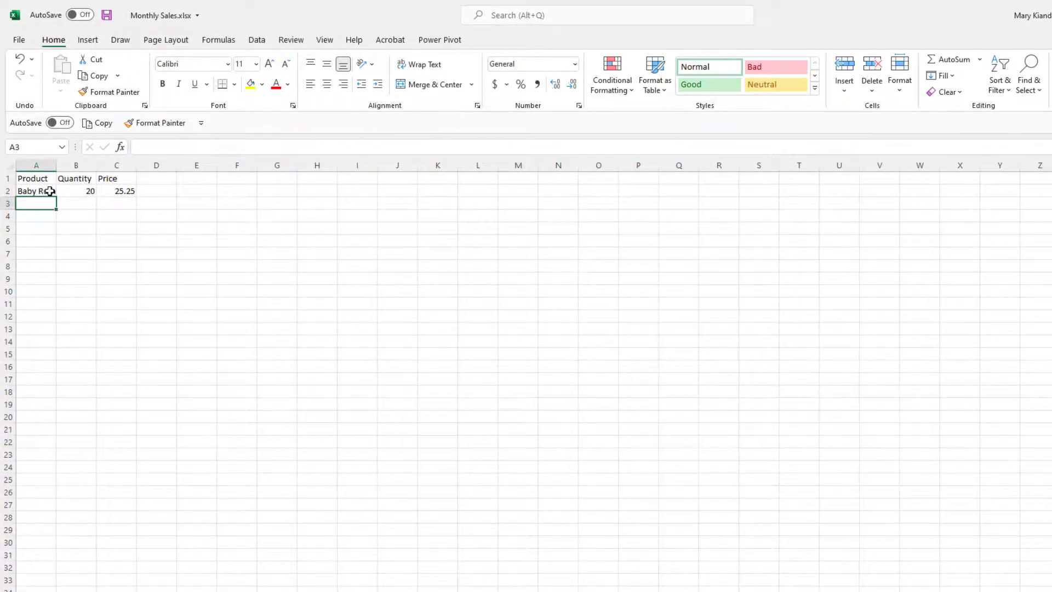
left_click(43, 190)
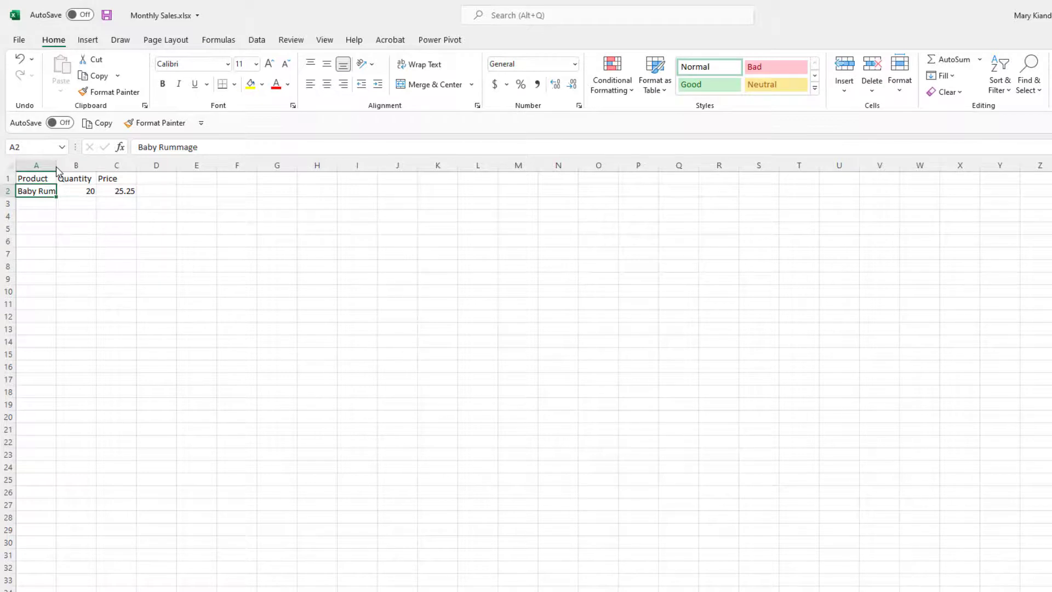
double_click(56, 166)
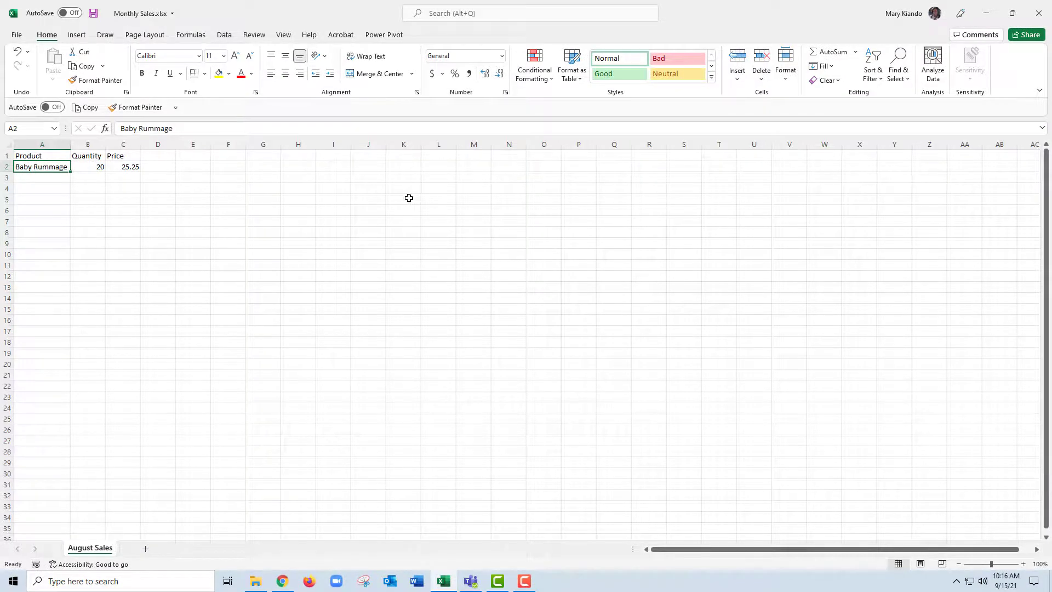
- Save Monthly Sales as an Excel Macro-Enabled Workbook (*.xlsm) in the 02 Excel Files folder and close Excel
key("F12")
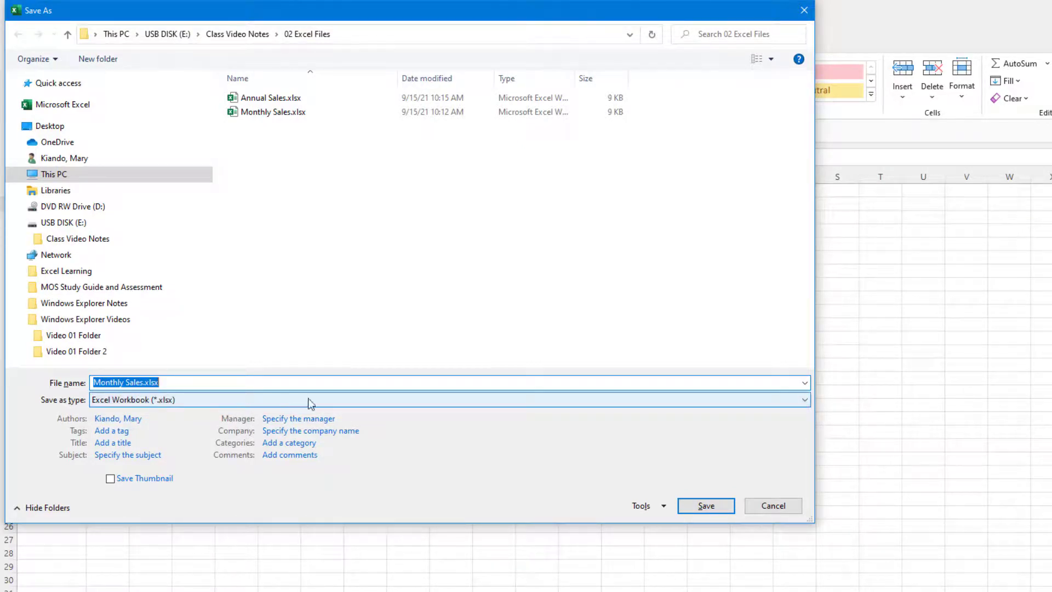
left_click(804, 401)
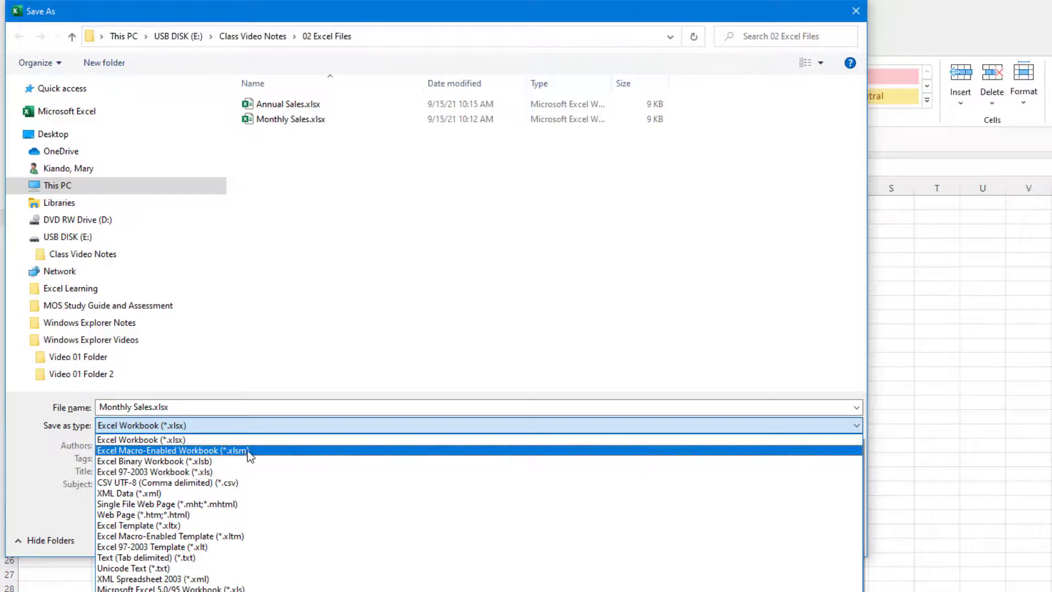
left_click(253, 450)
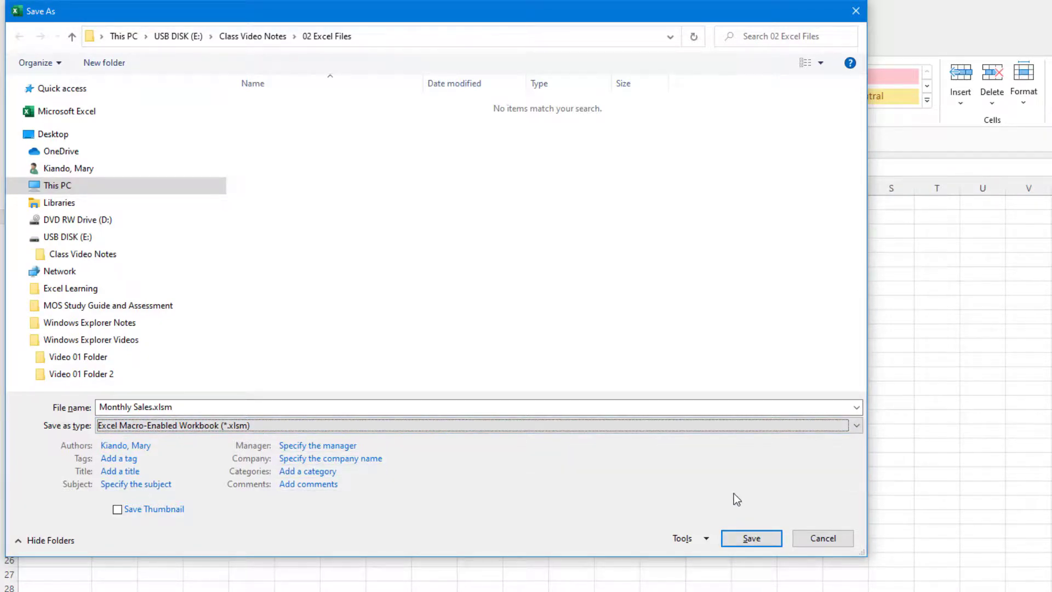
left_click(751, 538)
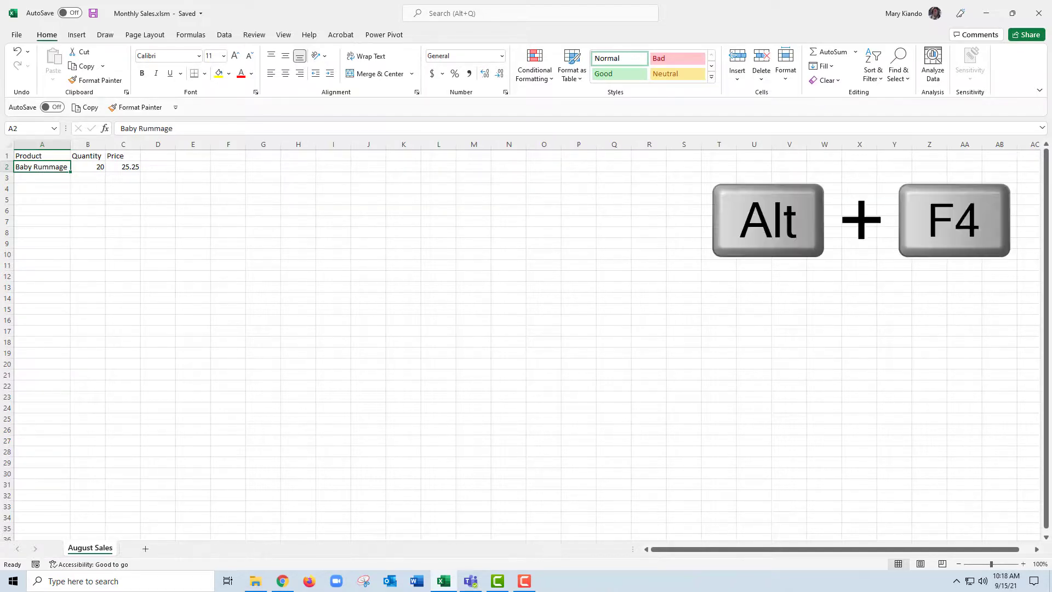
key("alt+F4")
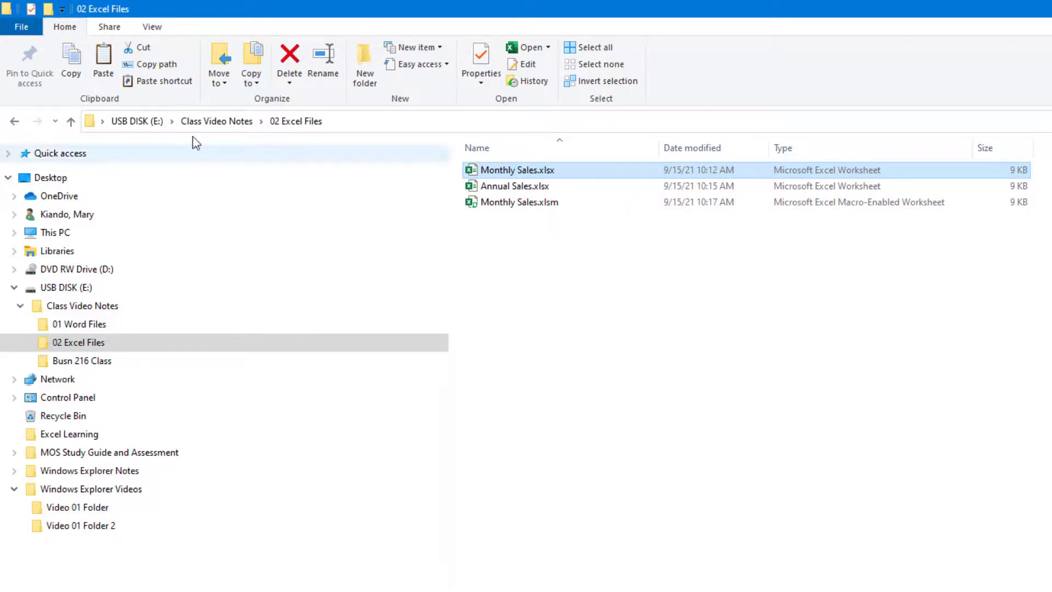
- Hide the file name extensions in File Explorer and show them again
left_click(153, 29)
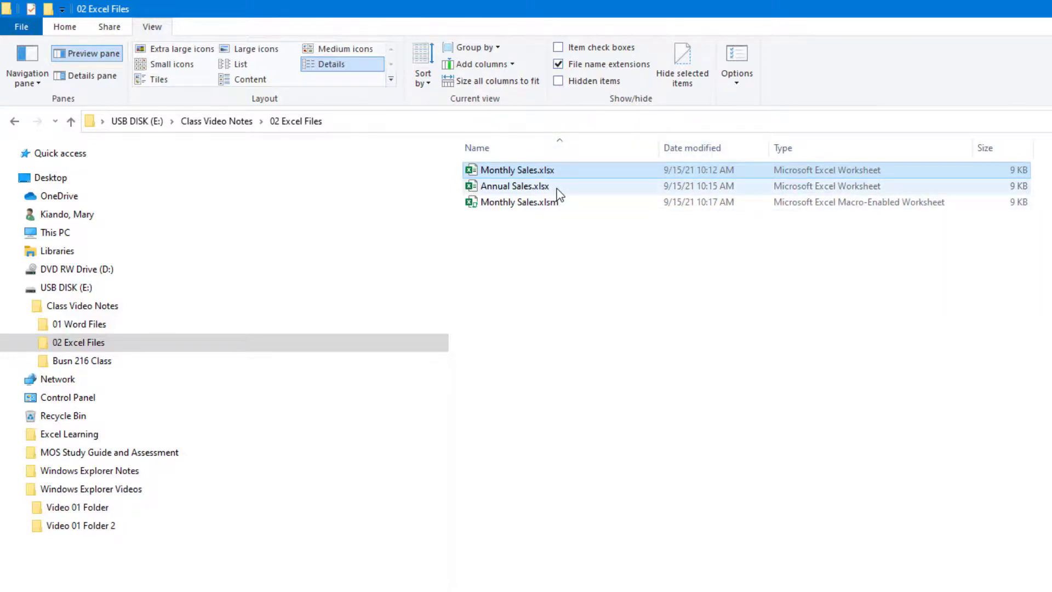
left_click(558, 64)
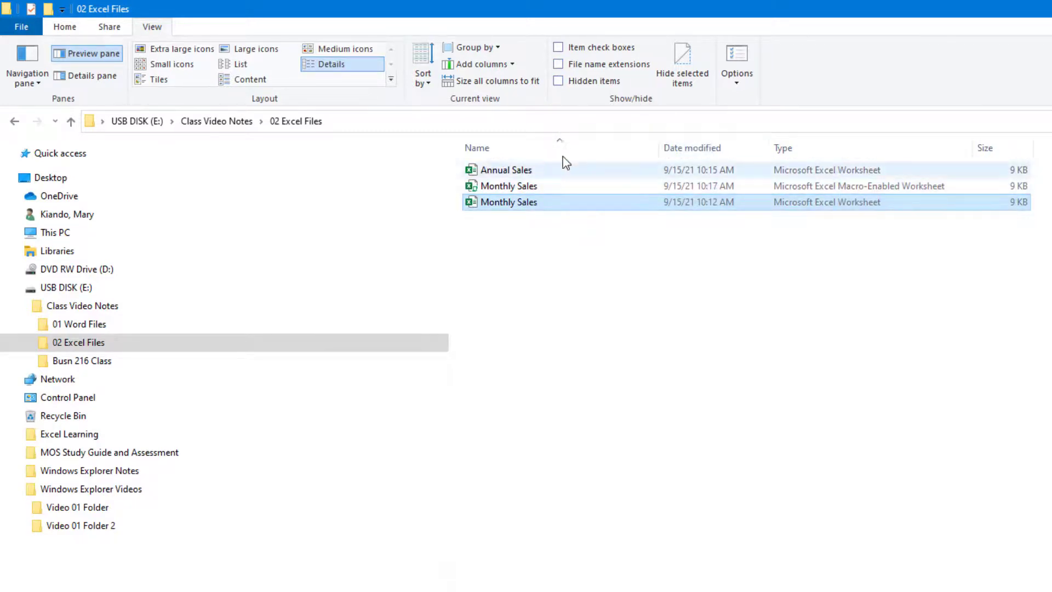
left_click(558, 64)
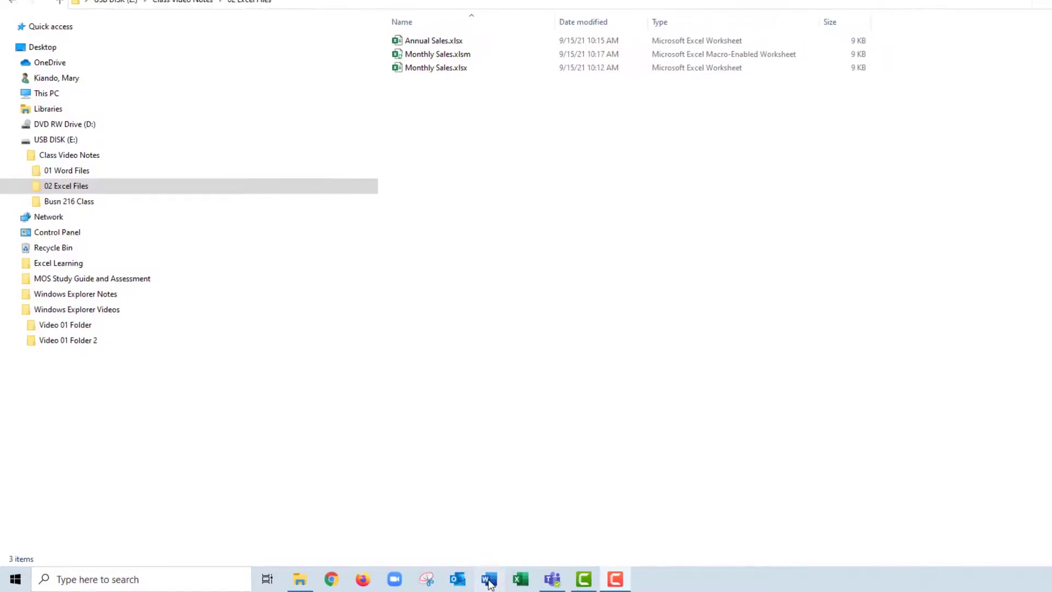
- Switch to Word with a new blank document, and restore its window down and maximize it again
left_click(495, 579)
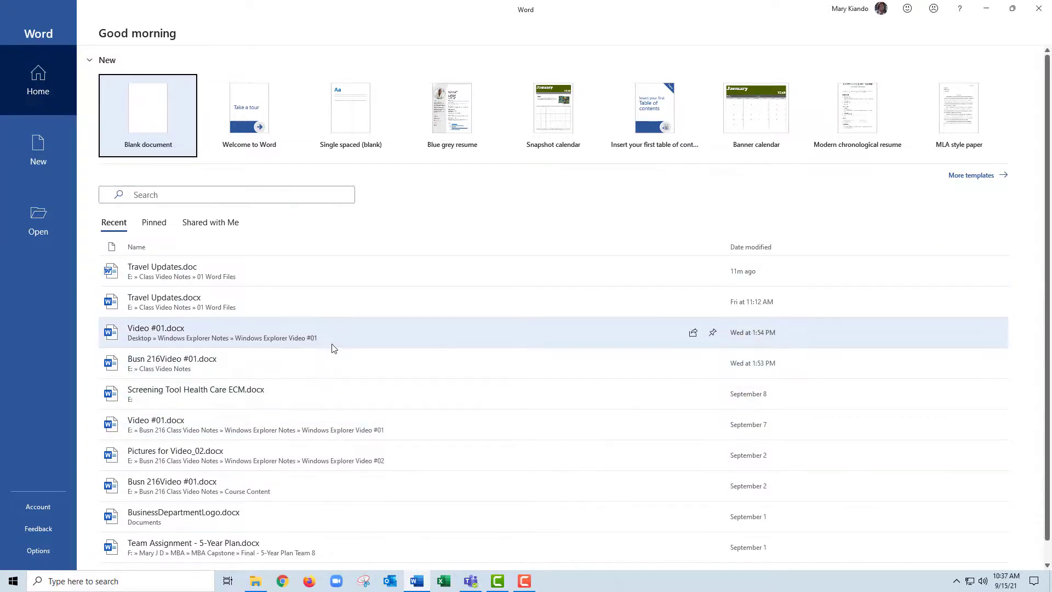
key("ctrl+n")
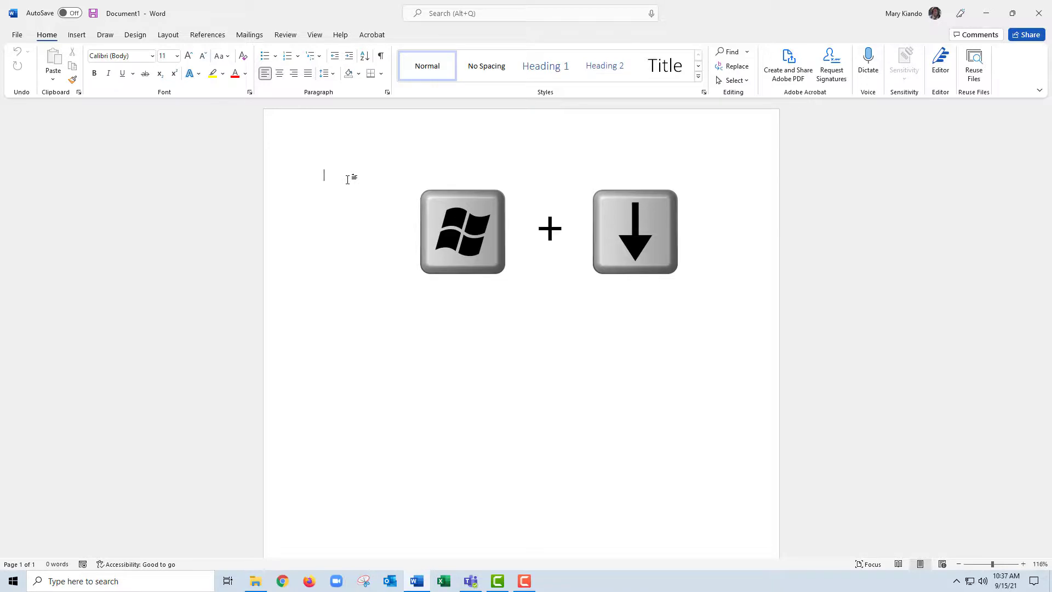
key("super+Down")
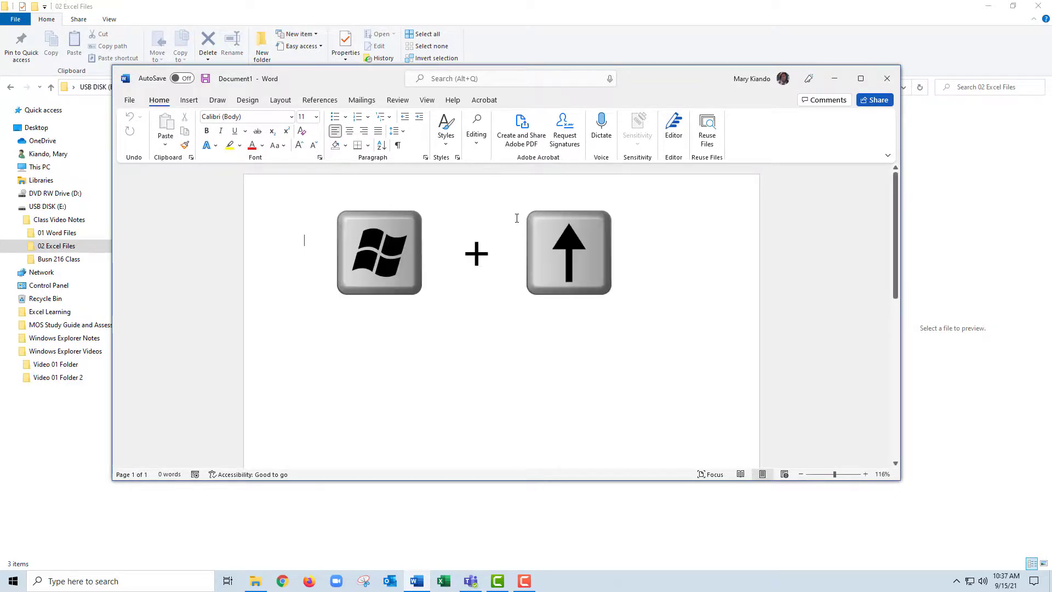
key("super+Up")
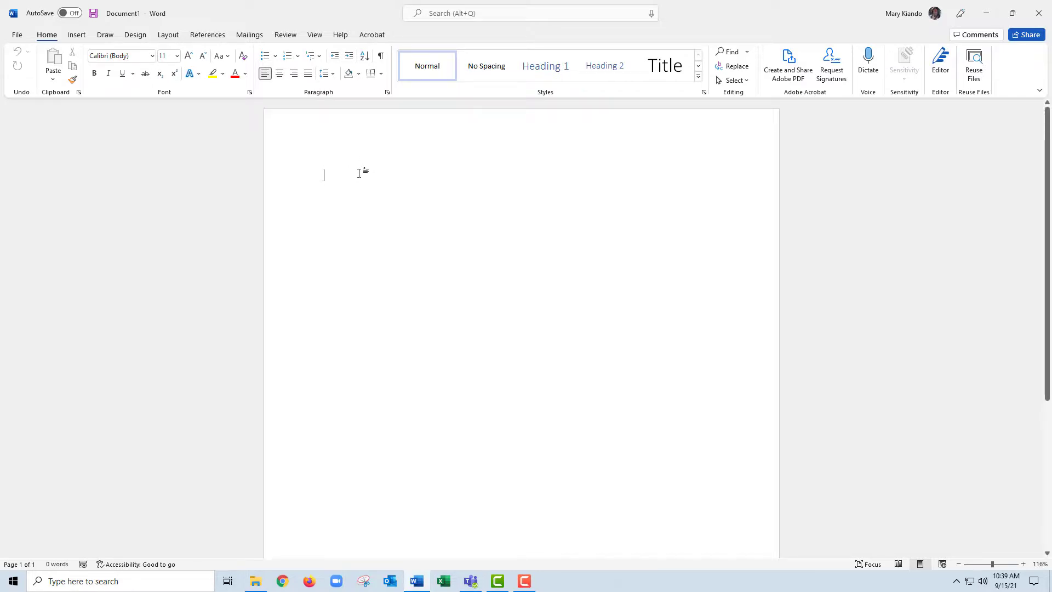
- Save the document as Travel Updates in the 01 Word Files folder under Class Video Notes on USB DISK (E:)
key("F12")
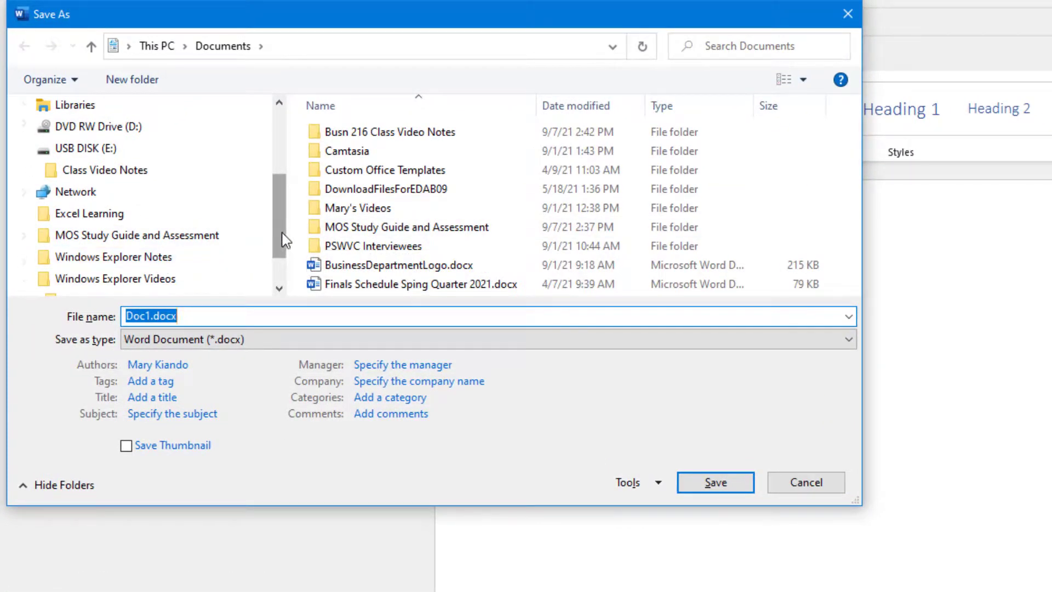
scroll(285, 271, "down", 1)
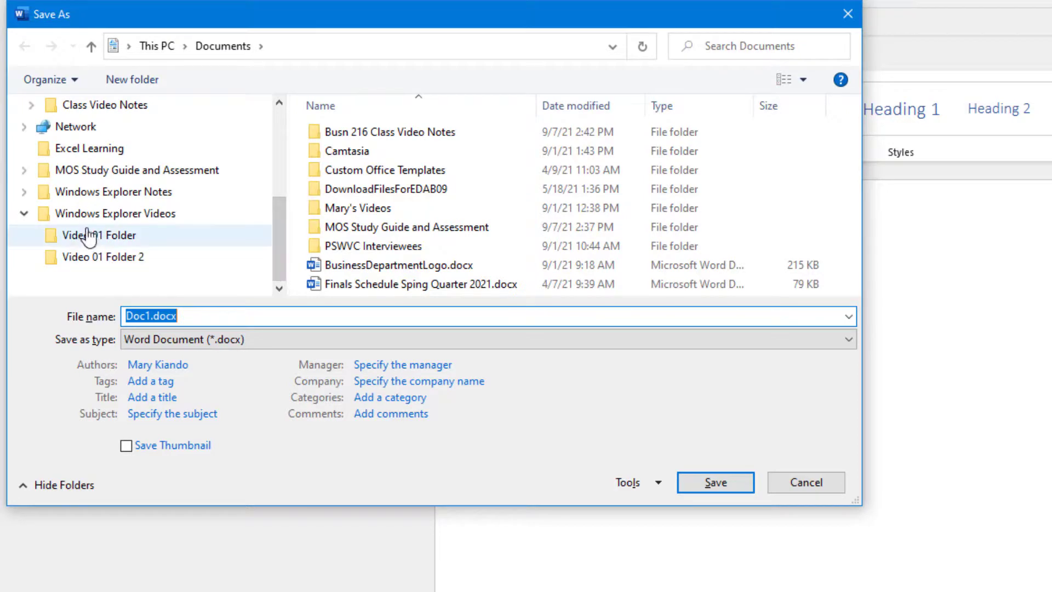
scroll(285, 159, "up", 2)
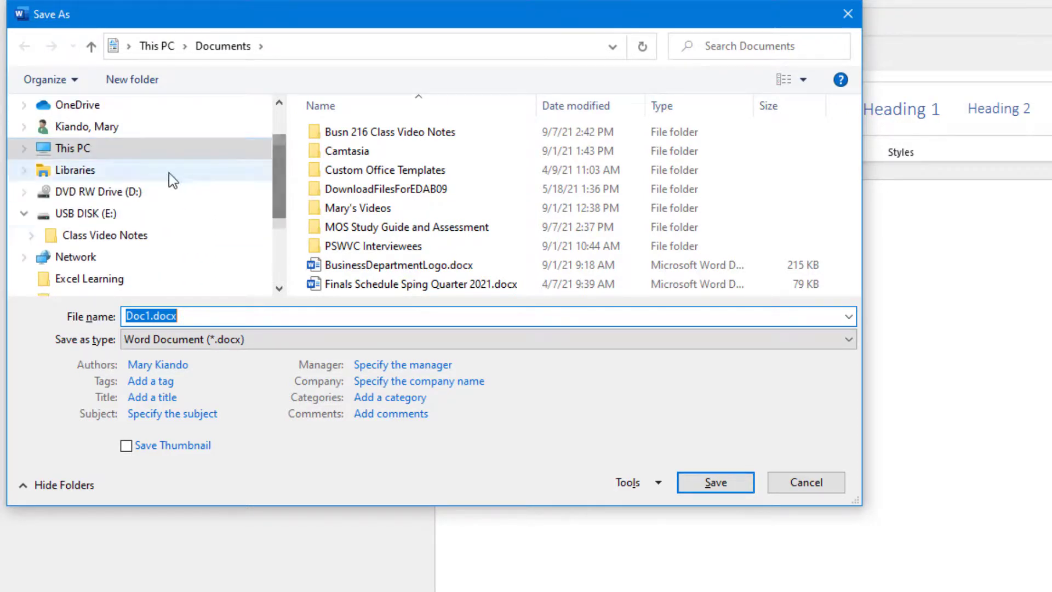
left_click(83, 216)
left_click(29, 236)
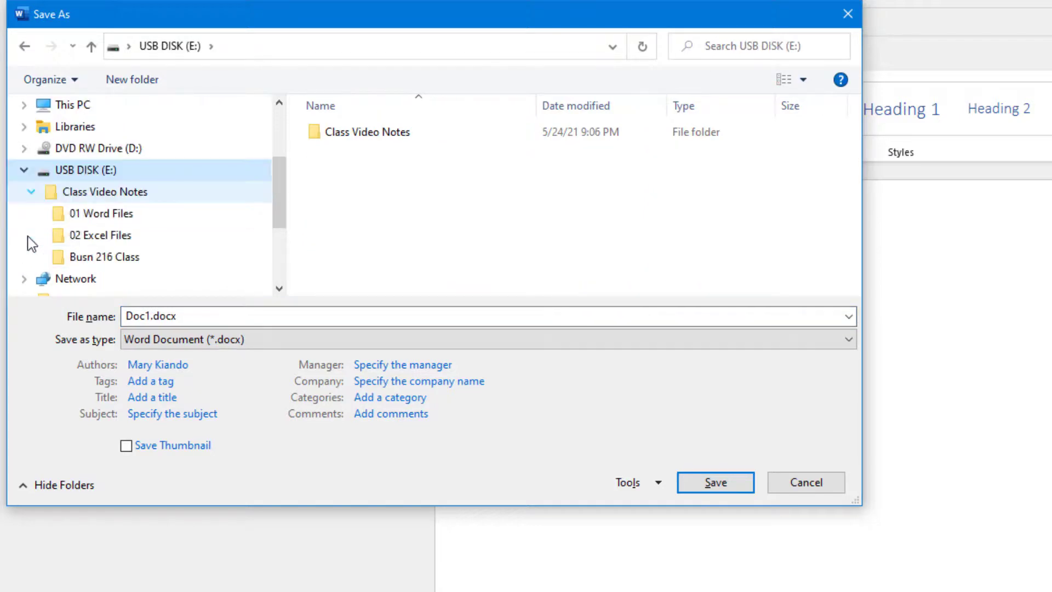
left_click(104, 218)
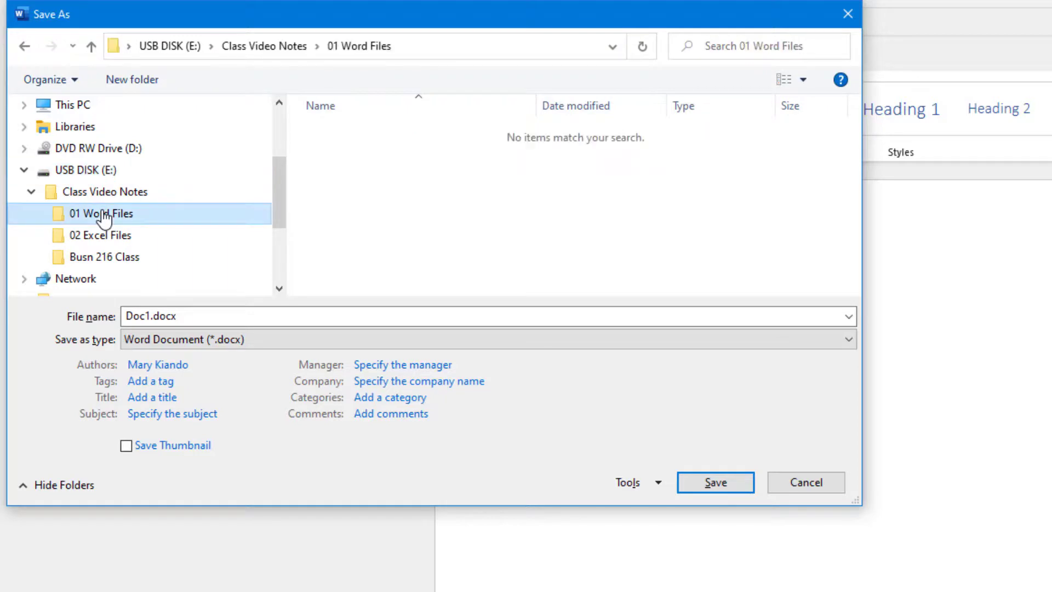
left_click(201, 317)
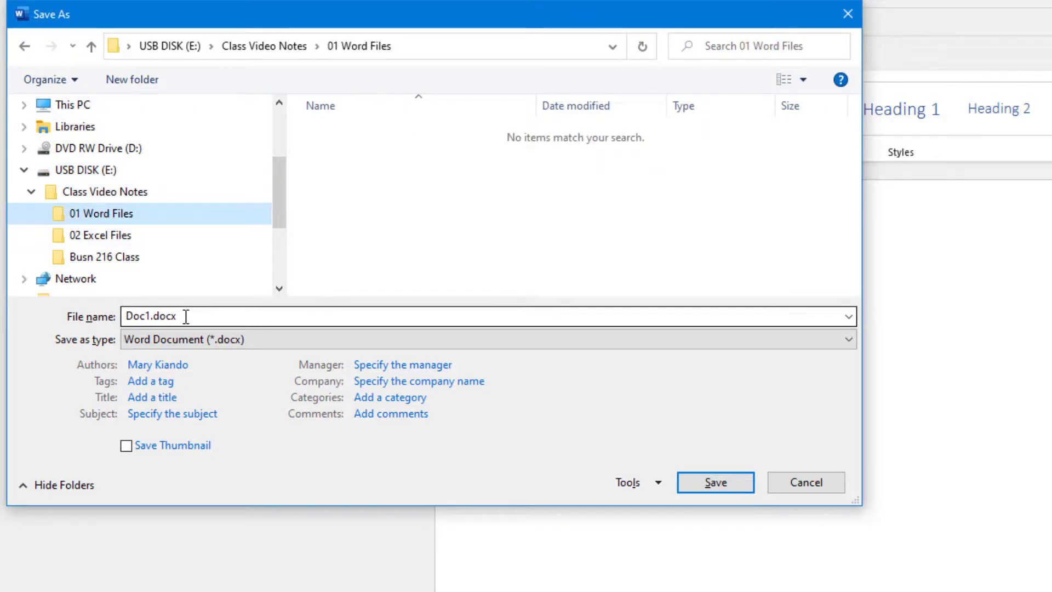
left_click(190, 316)
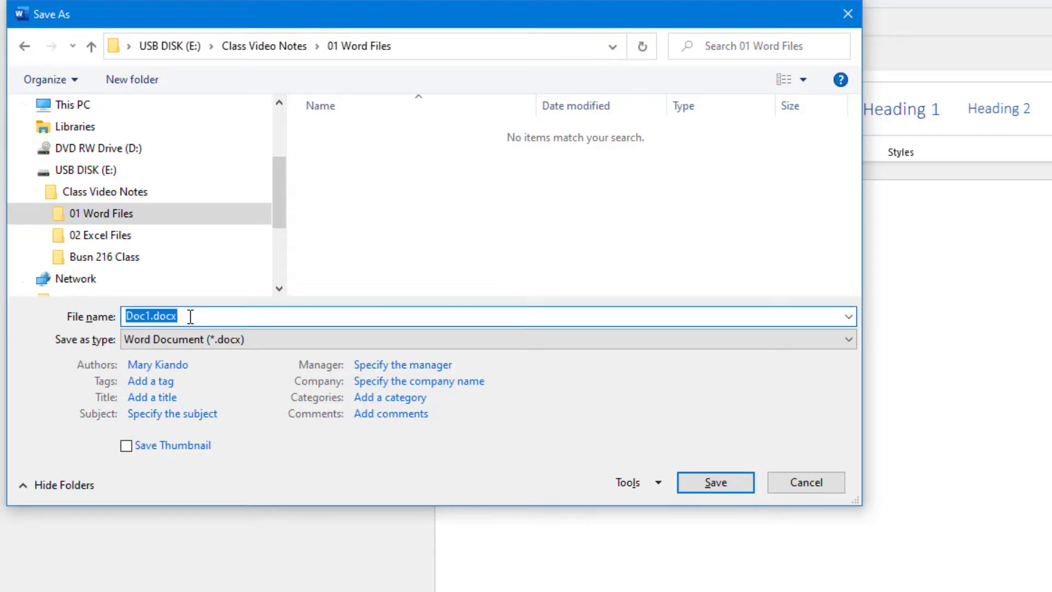
key("BackSpace")
type("Travel ")
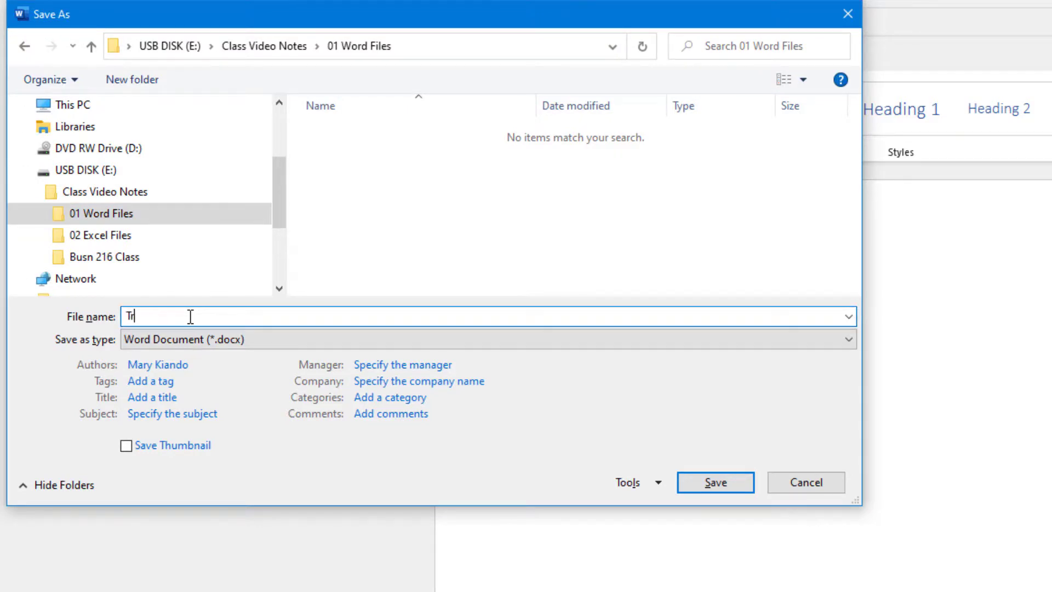
type("Updates")
left_click(712, 487)
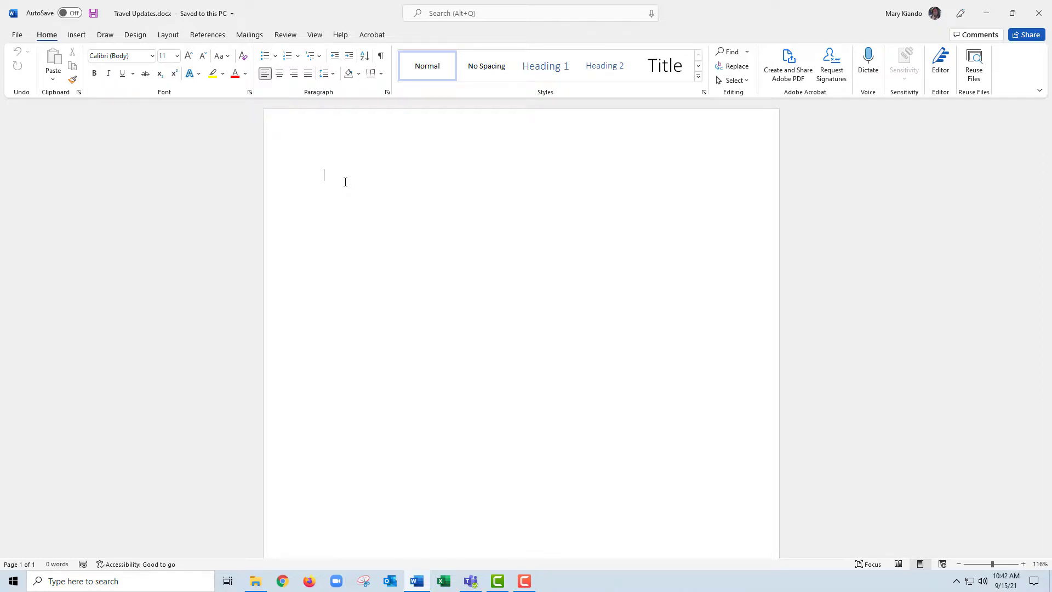
- Fill the Travel Updates document with sample paragraphs using the =Rand() function
type("=Ran")
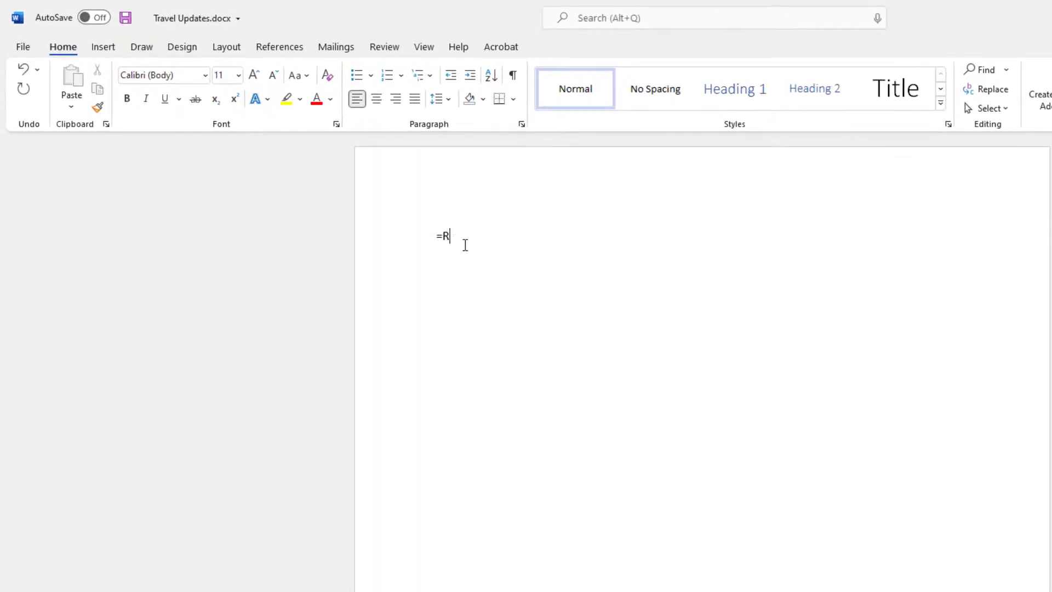
type("d(")
key("Return")
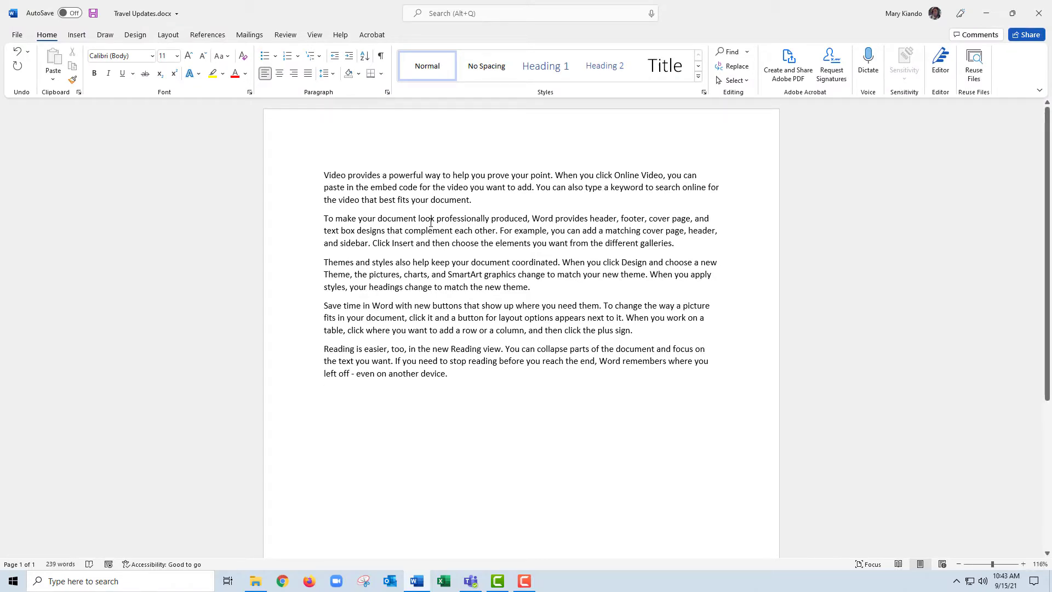
- Save the Travel Updates document, close it and reopen it from the 01 Word Files folder in File Explorer
key("ctrl+s")
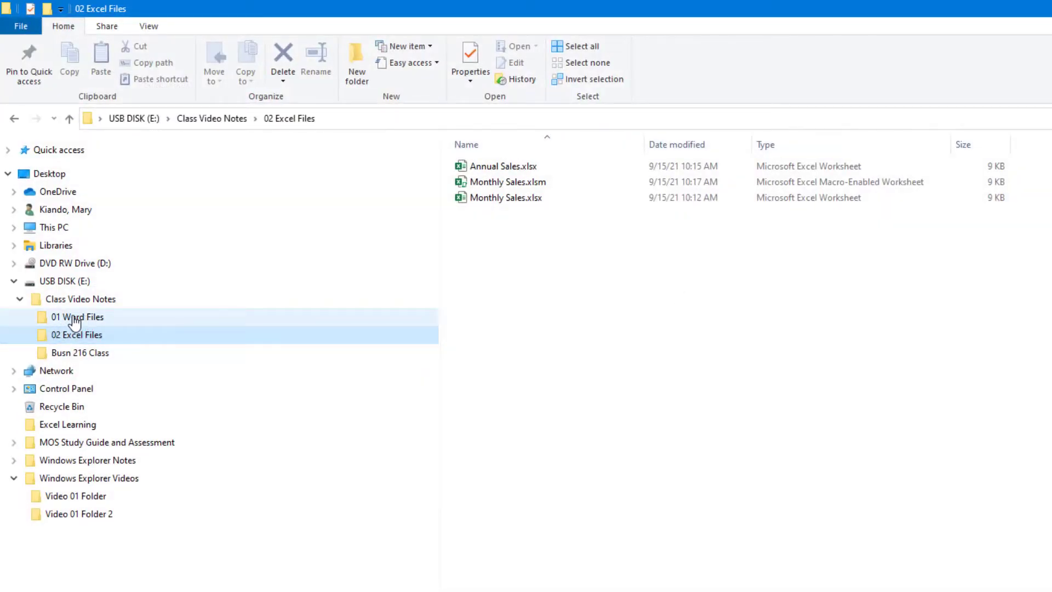
left_click(75, 322)
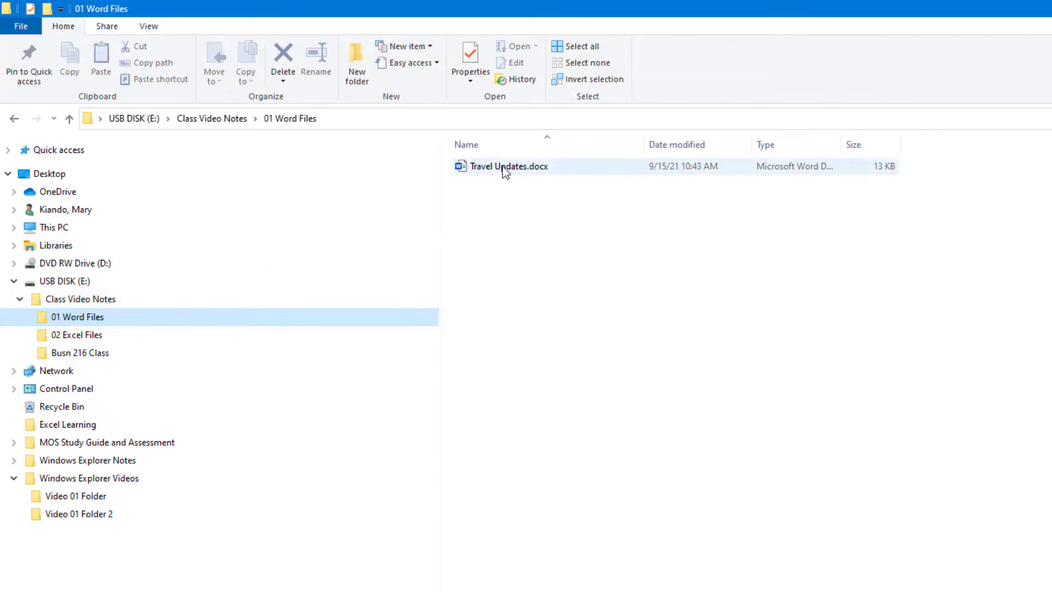
mouse_move(539, 173)
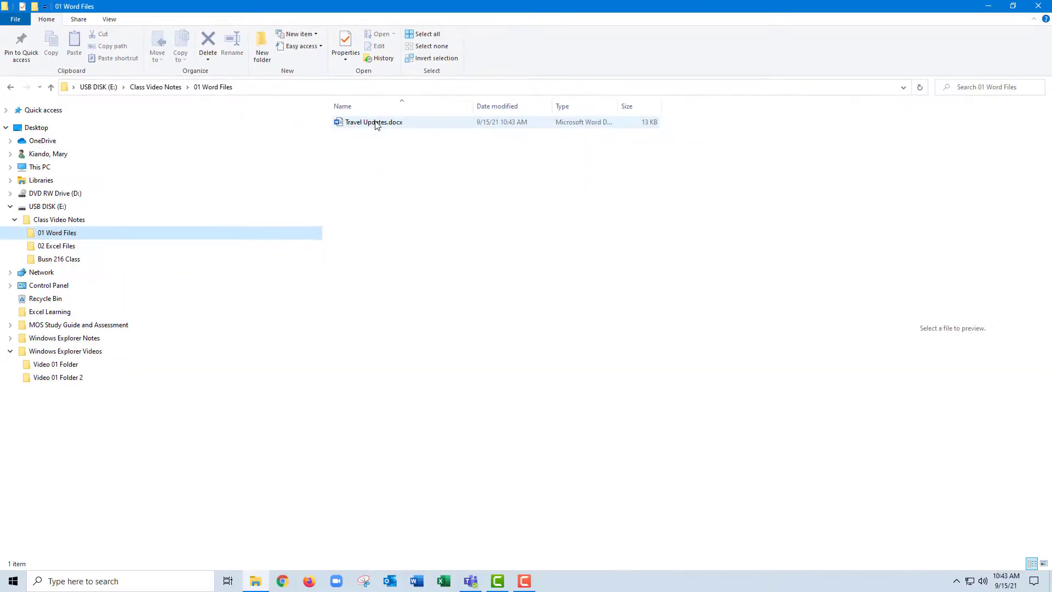
mouse_move(377, 126)
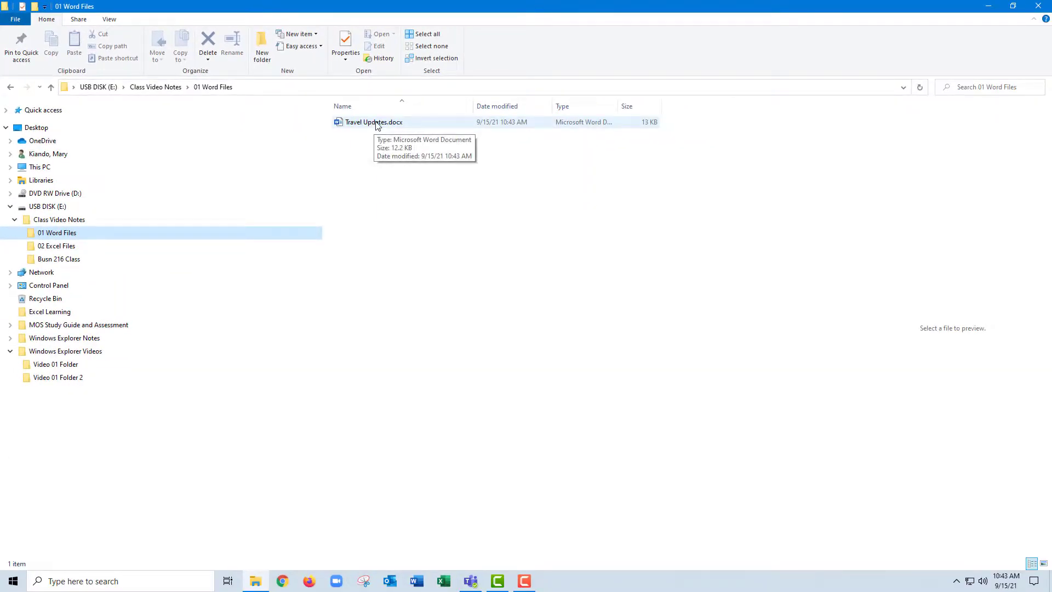
double_click(375, 124)
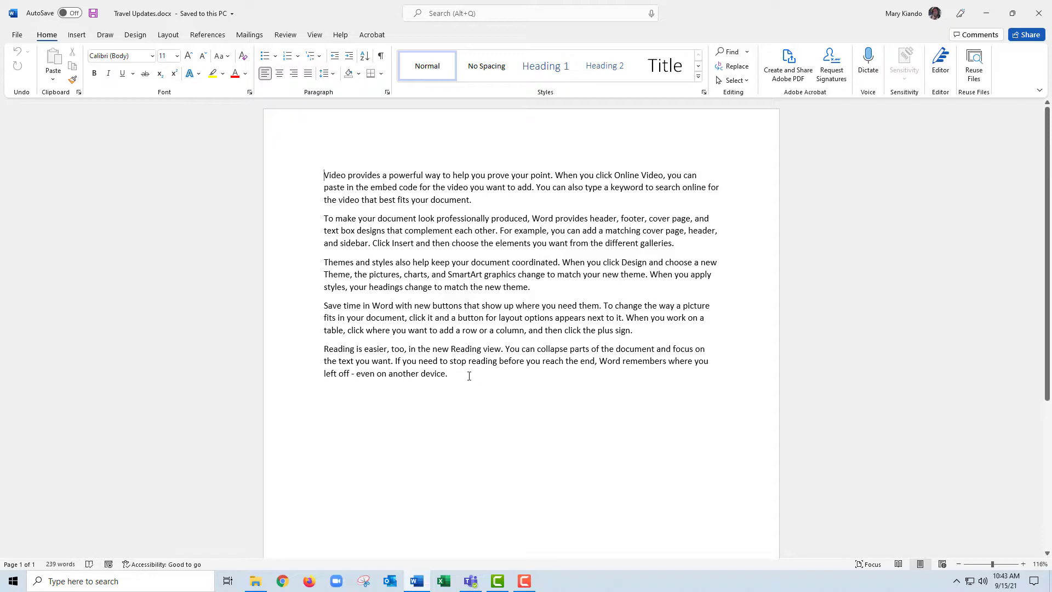
- Add more sample paragraphs below the last paragraph of the document using the =rand() function
key("Return")
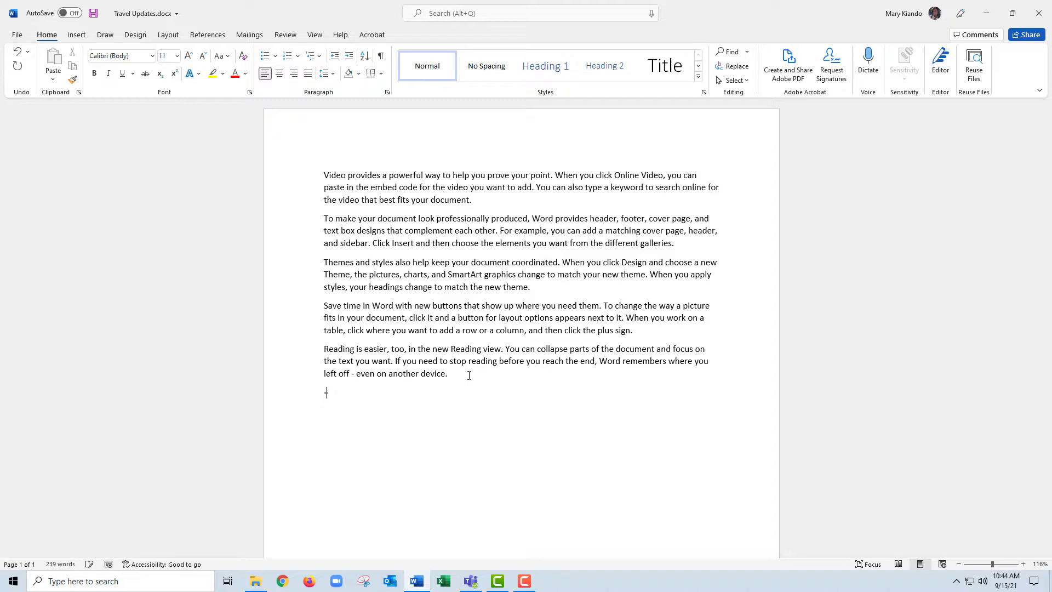
type("=rand()")
key("Return")
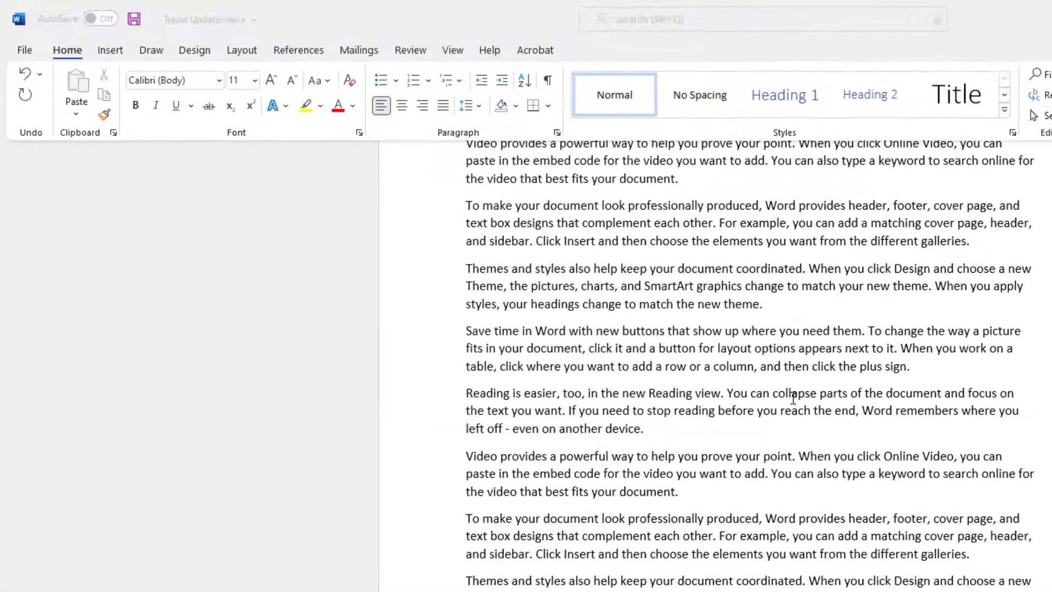
- Save the edited document as a new Word document named Travel New Update in the 01 Word Files folder
key("F12")
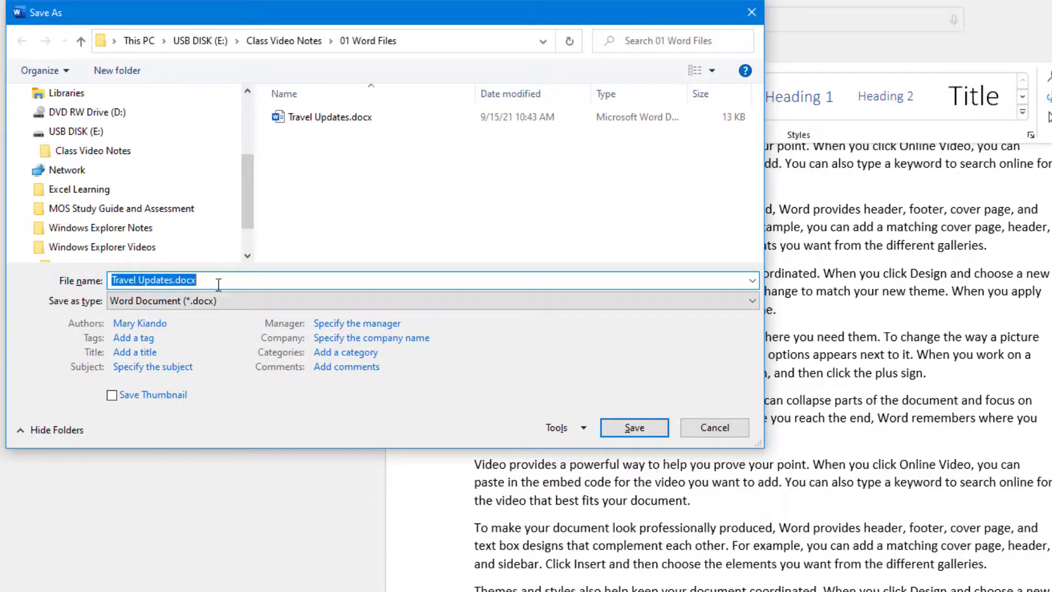
type("Travel New Update")
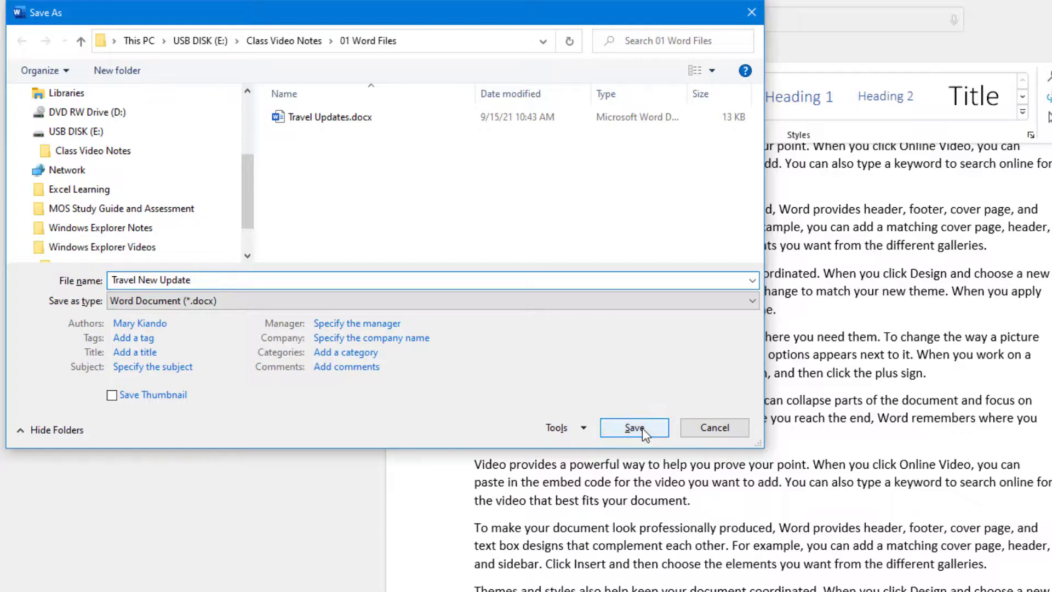
left_click(635, 427)
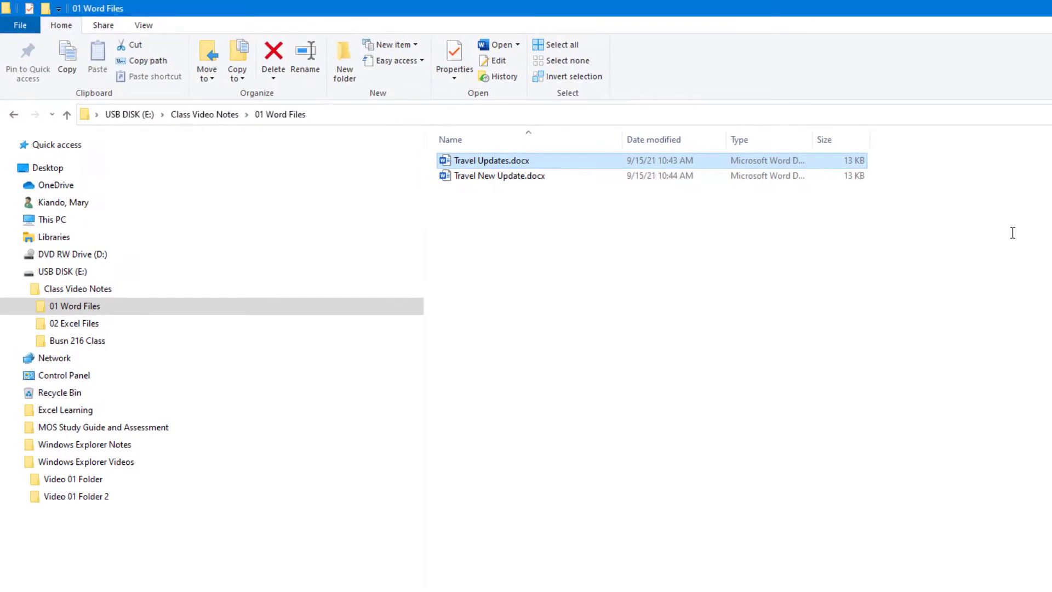
- Compare the Travel New Update and Travel Updates entries in File Explorer and open the original Travel Updates.docx
left_click(523, 176)
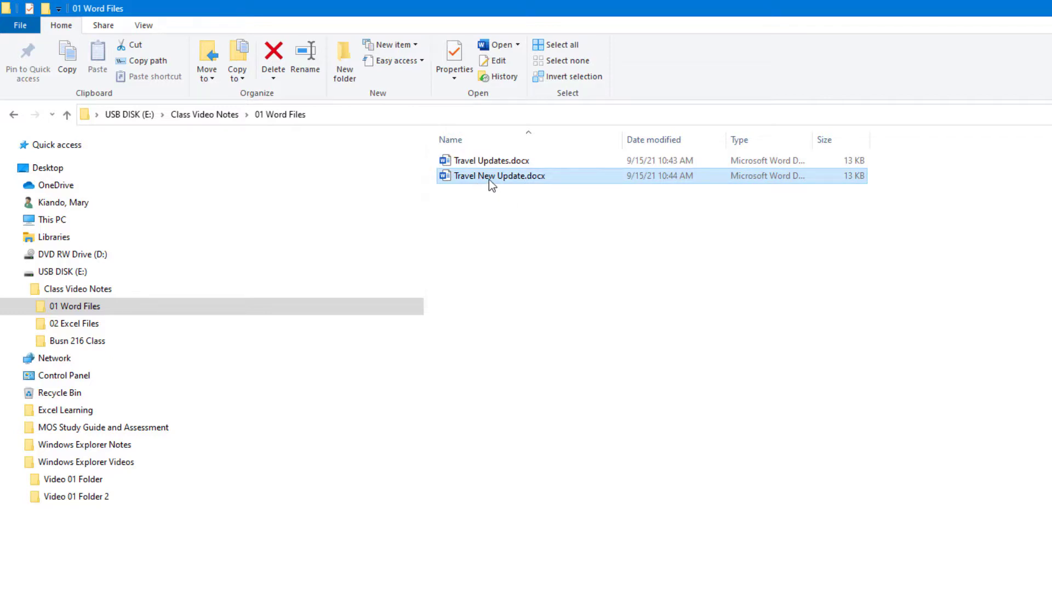
mouse_move(487, 178)
left_click(493, 160, "ctrl")
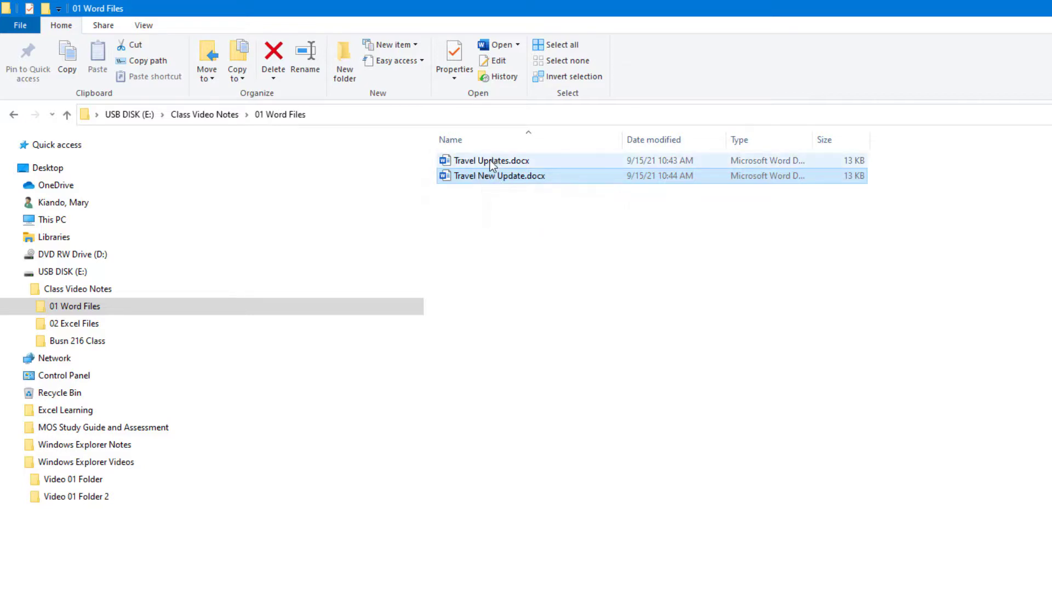
left_click(492, 162)
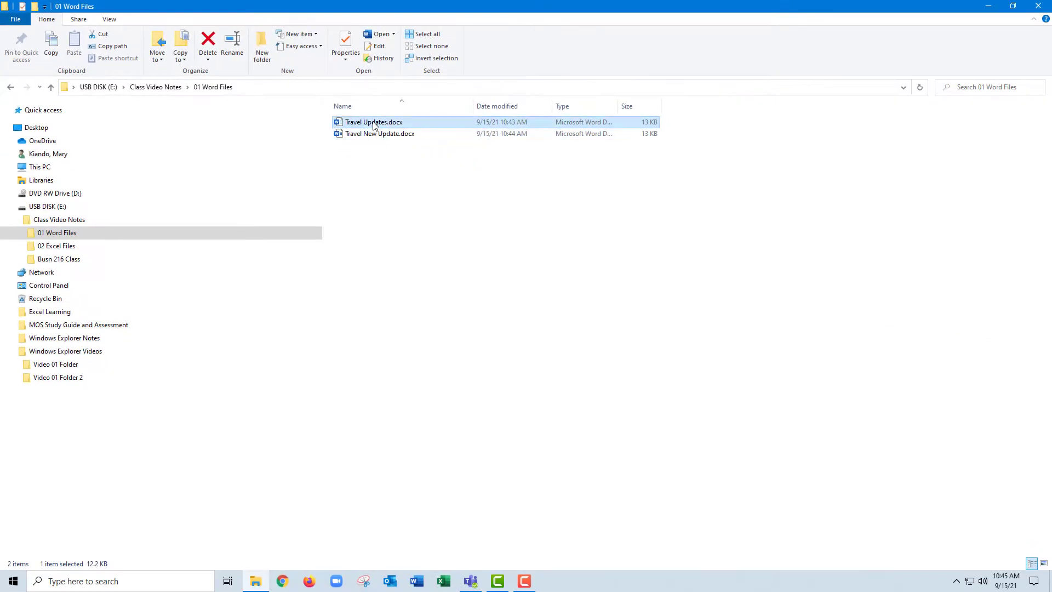
double_click(374, 123)
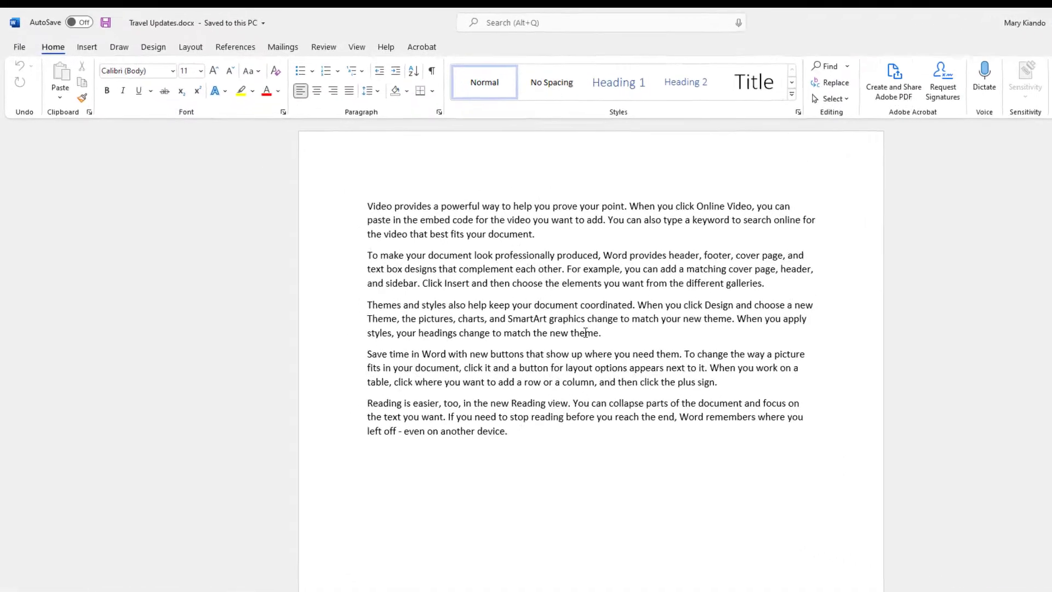
- Save a copy of the Travel Updates document in PDF format in the 01 Word Files folder, and close the opened PDF
key("F12")
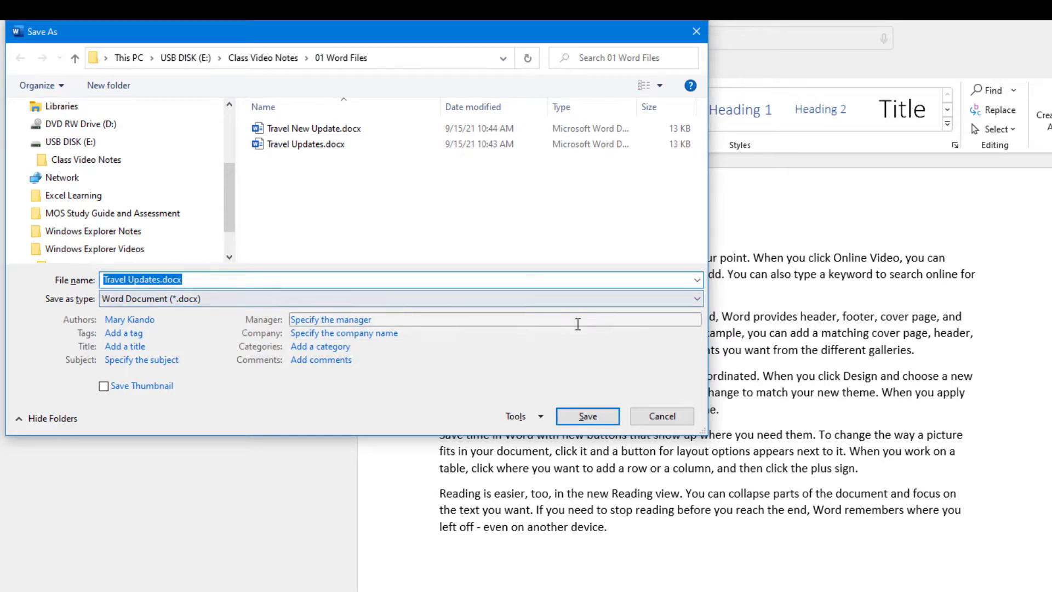
left_click(699, 305)
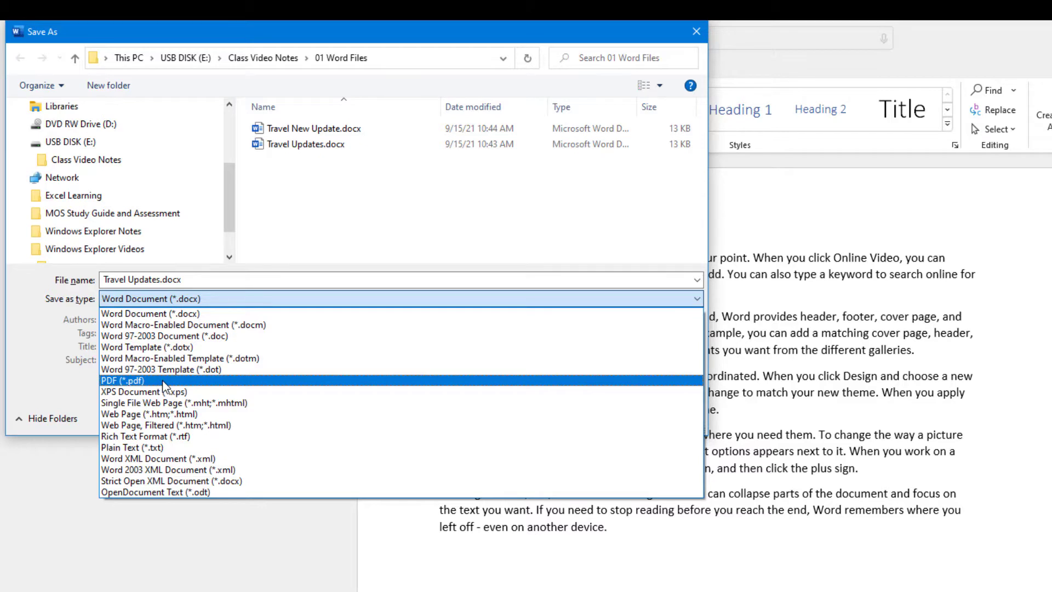
left_click(164, 382)
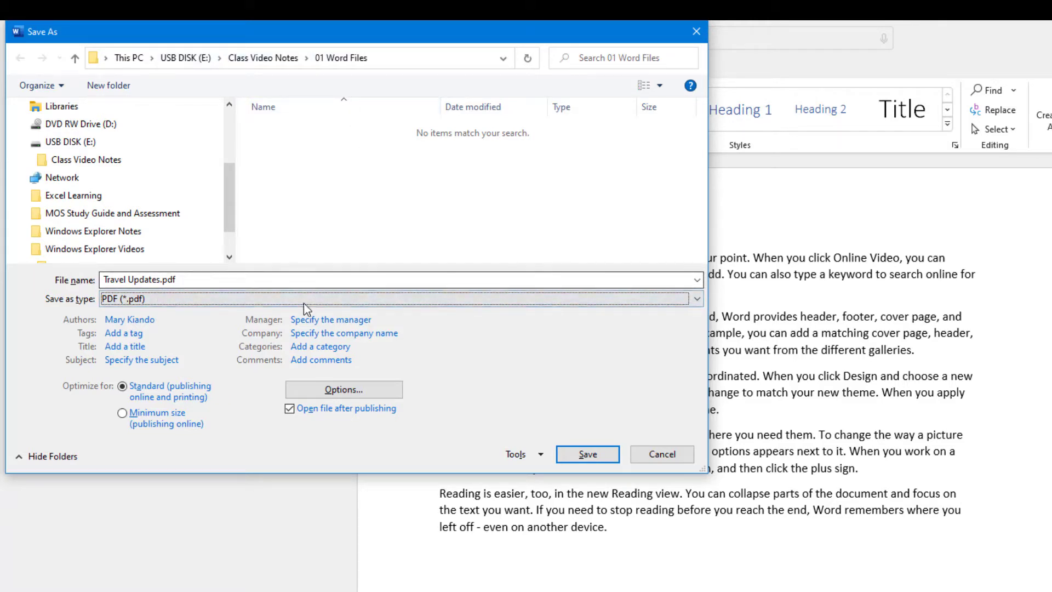
left_click(590, 457)
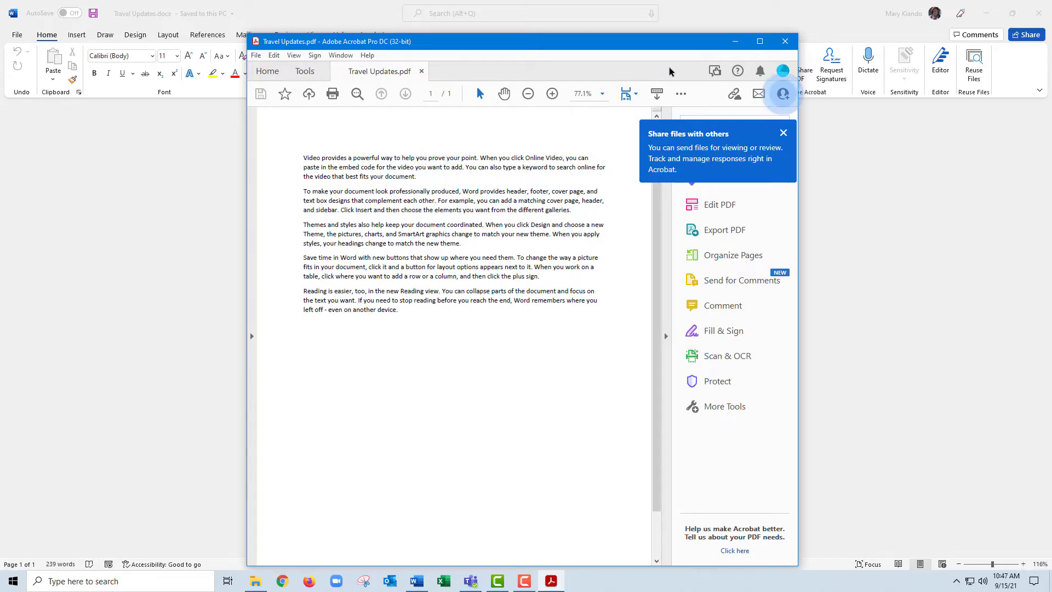
left_click(784, 42)
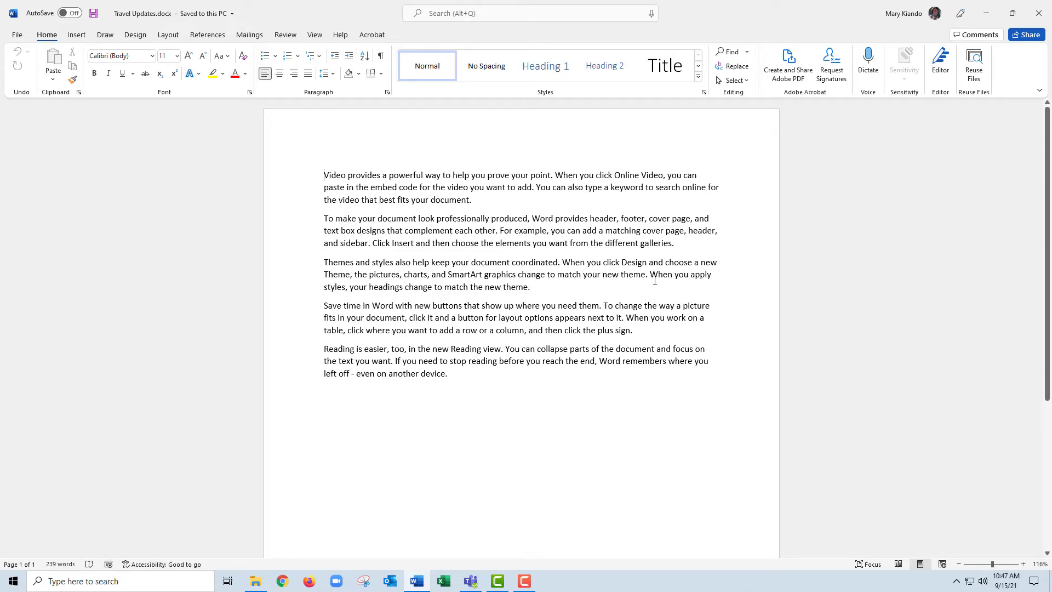
- Close the Word document and select Travel Updates.docx in the 01 Word Files folder in File Explorer
key("alt+F4")
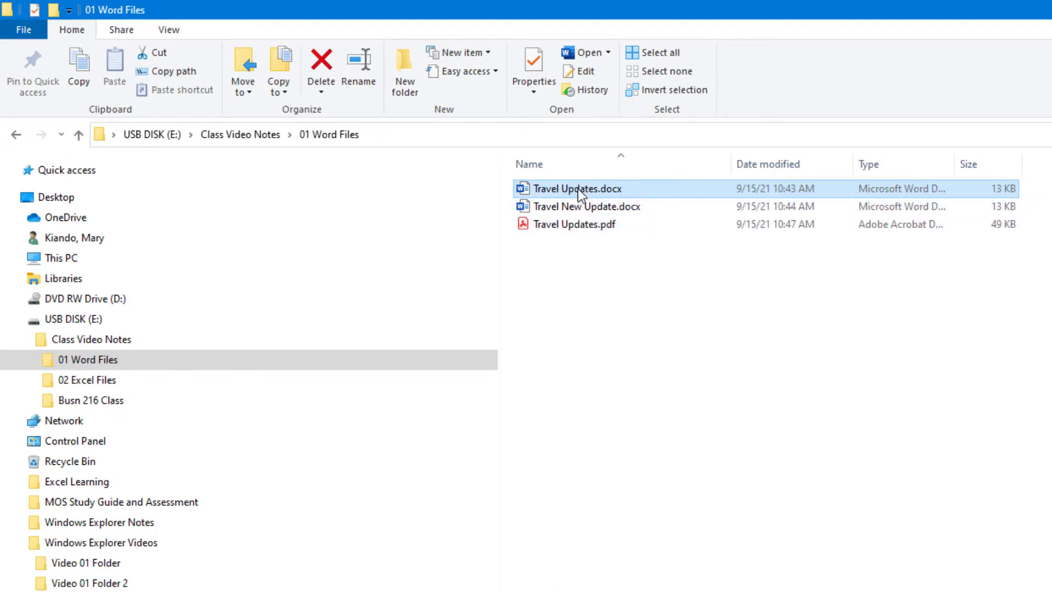
left_click(75, 362)
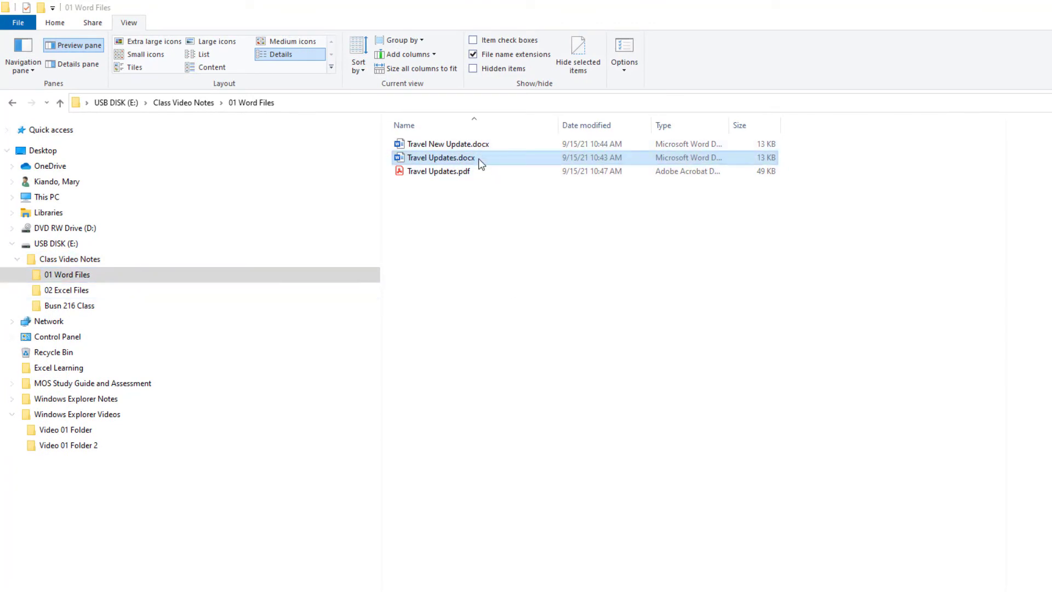
left_click(475, 158)
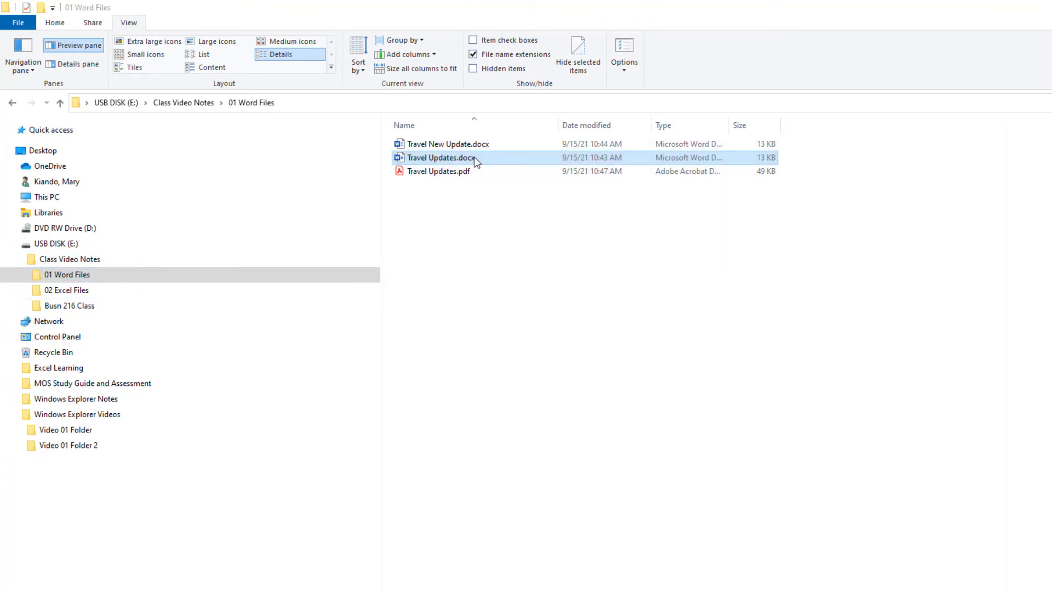